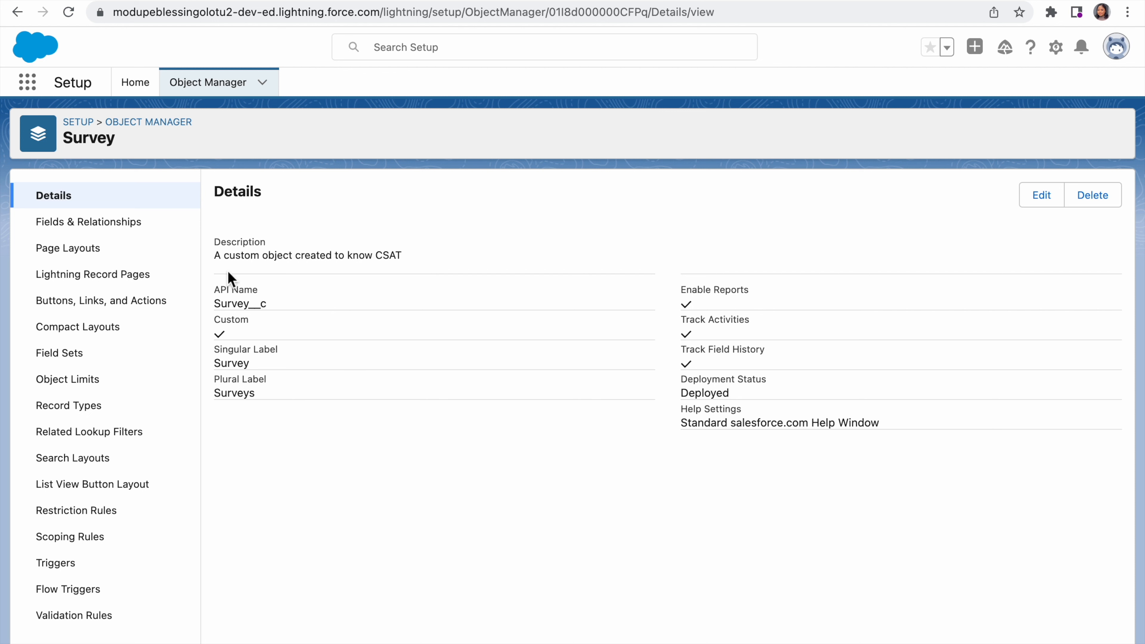
# Step: Start a new custom field of the Number data type among the Survey object's fields and relationships
pyautogui.click(107, 225)
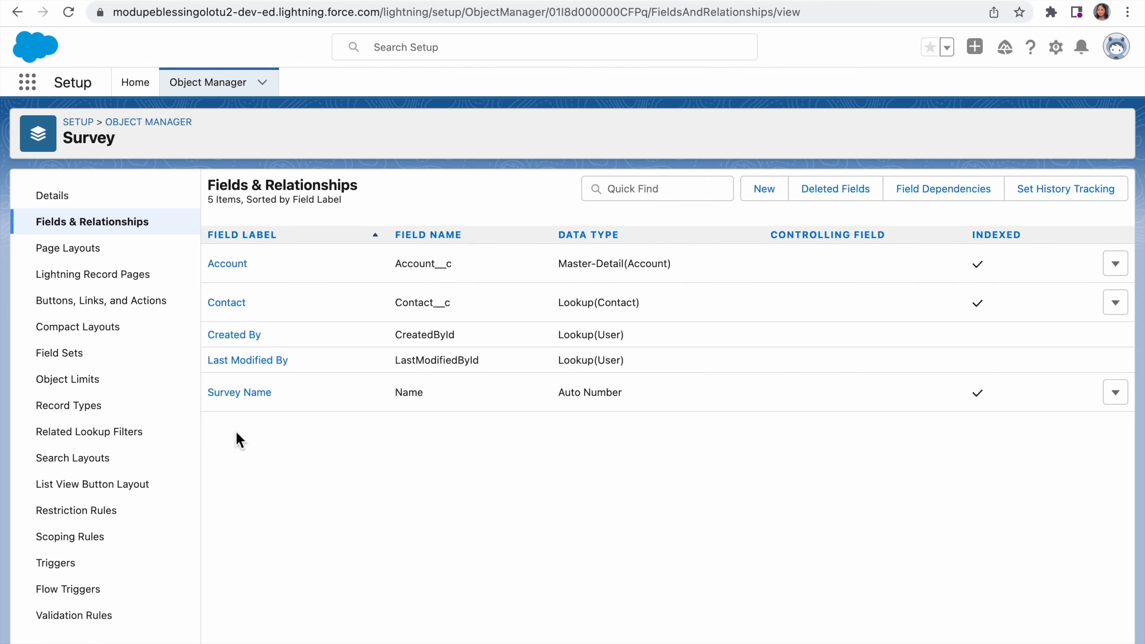
pyautogui.click(769, 198)
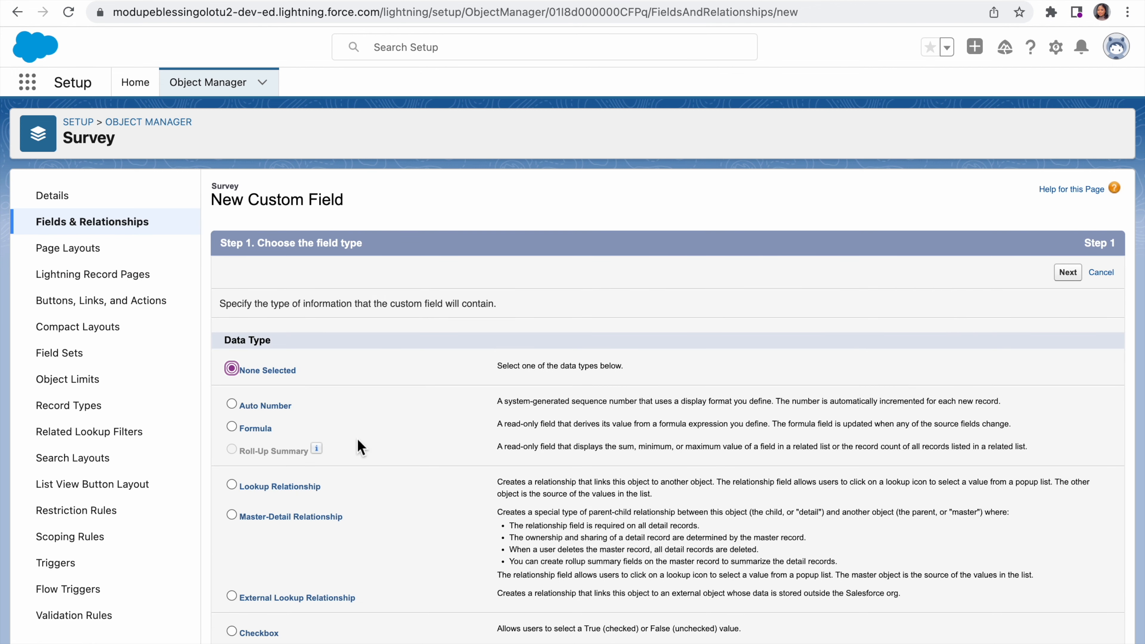
pyautogui.scroll(-5, 360, 447)
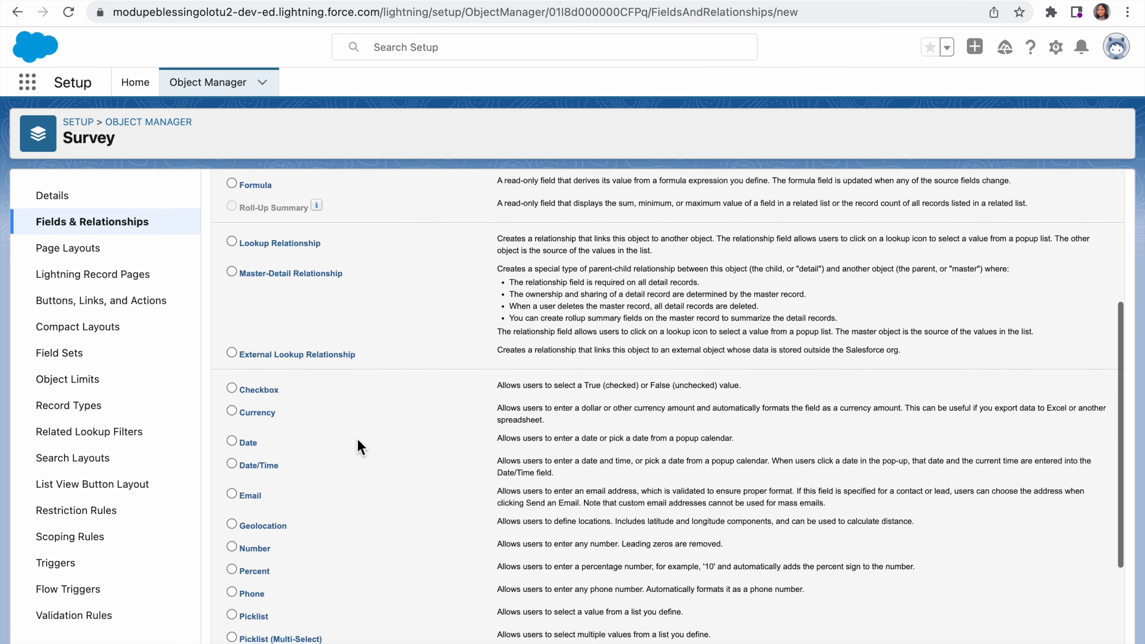
pyautogui.click(231, 546)
pyautogui.scroll(-4, 826, 518)
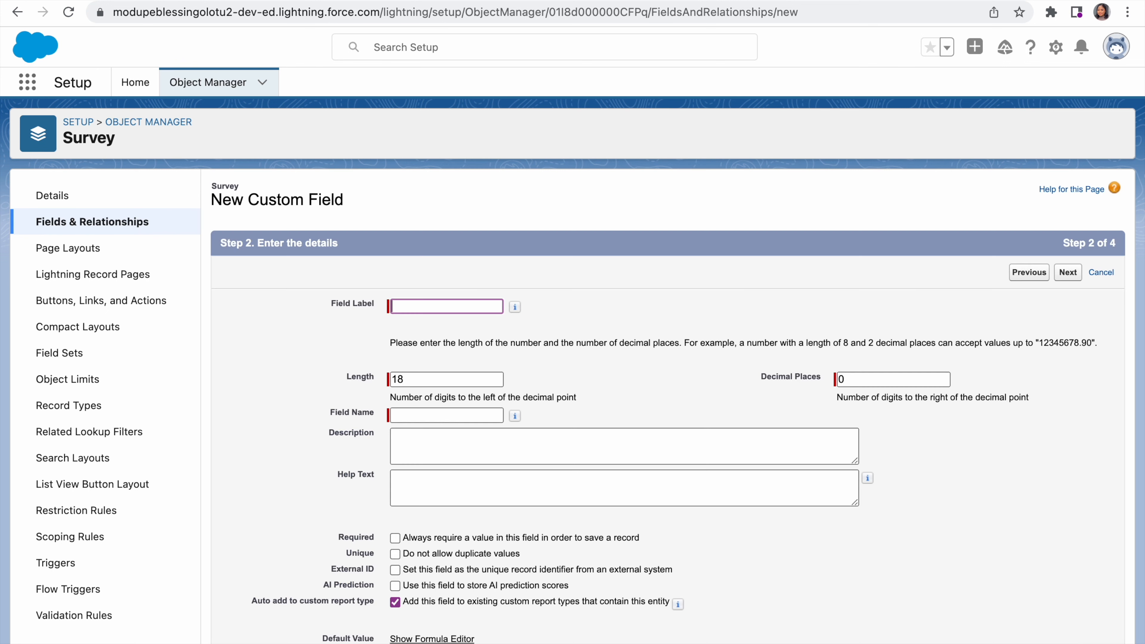
# Step: Label the new number field "NPS Score" and set its length to 2 digits
pyautogui.write('N')
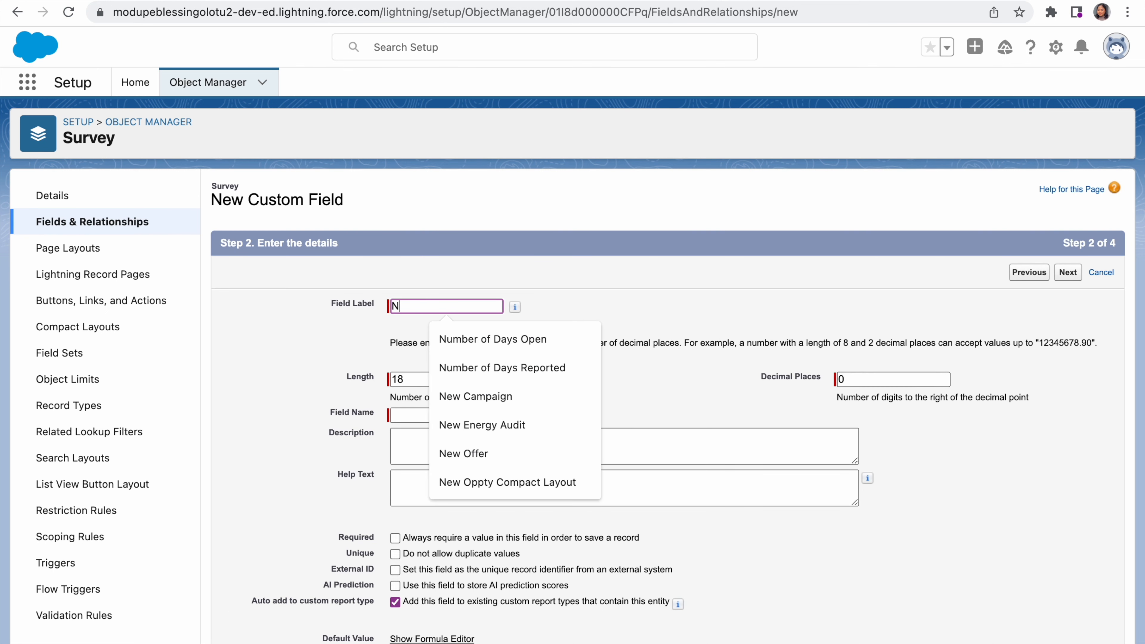
pyautogui.write('PS S')
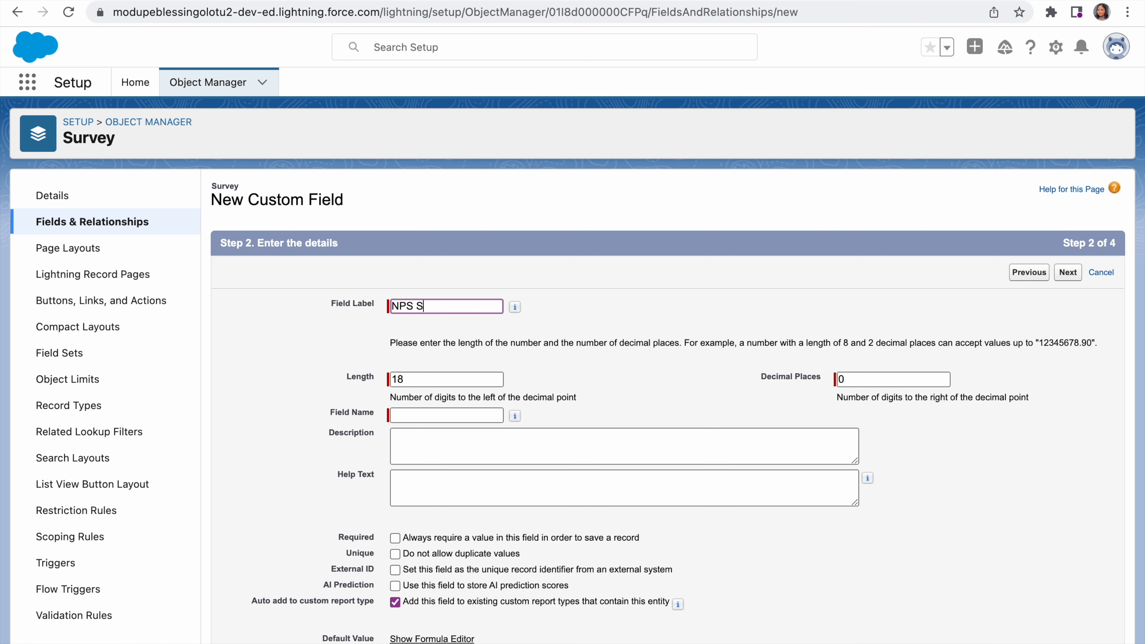
pyautogui.write('core')
pyautogui.click(432, 383)
pyautogui.press('BackSpace')
pyautogui.press('BackSpace')
pyautogui.write('2')
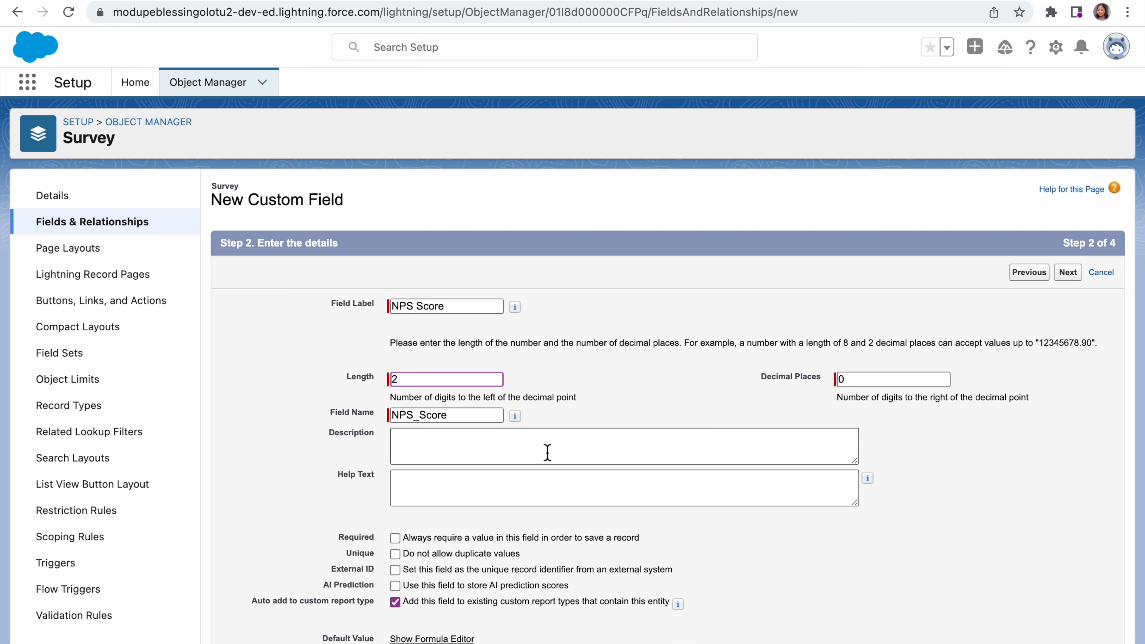
# Step: Enter the field description "Helps to know the NPS score, hence customer satisfaction", correcting the spelling of the last word
pyautogui.click(514, 453)
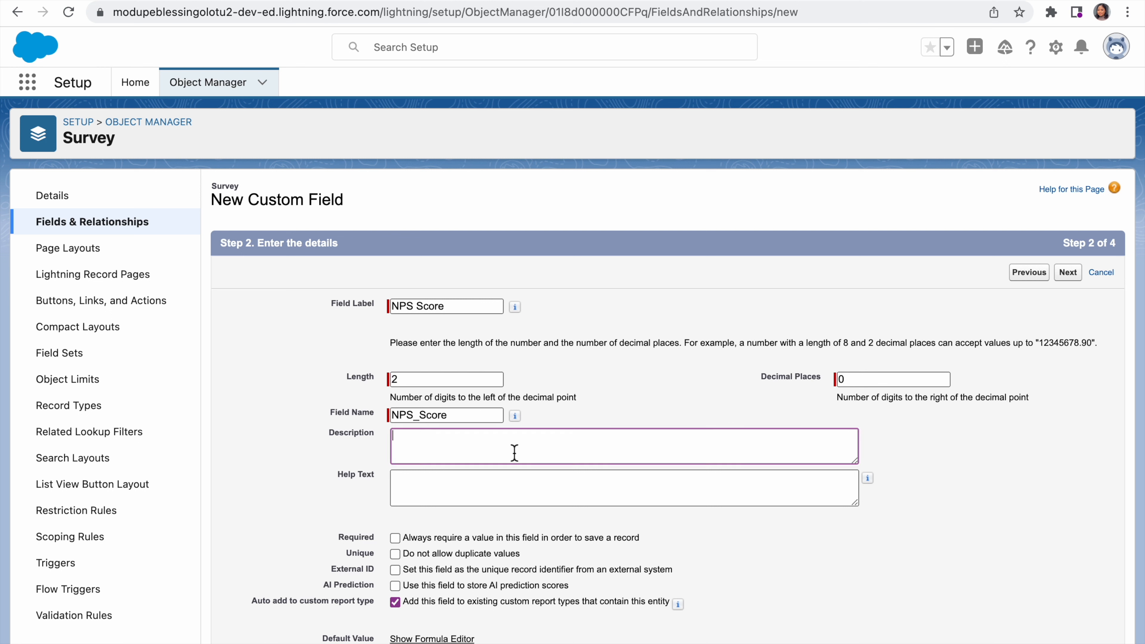
pyautogui.write('Helps to know the NPS score')
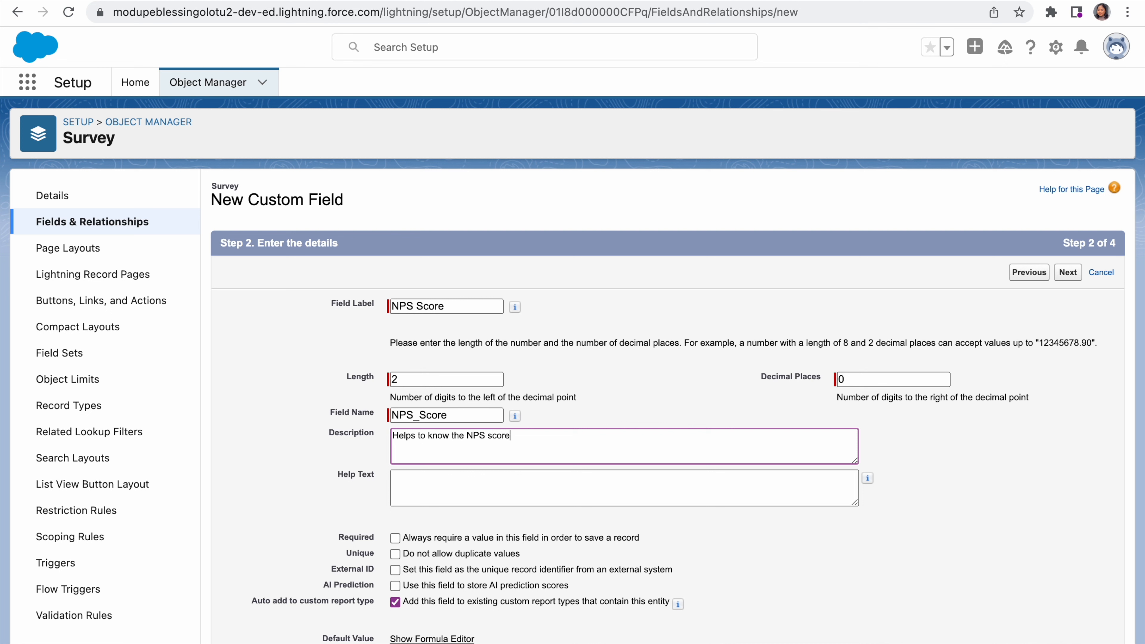
pyautogui.write(', hebnce customer satisfication')
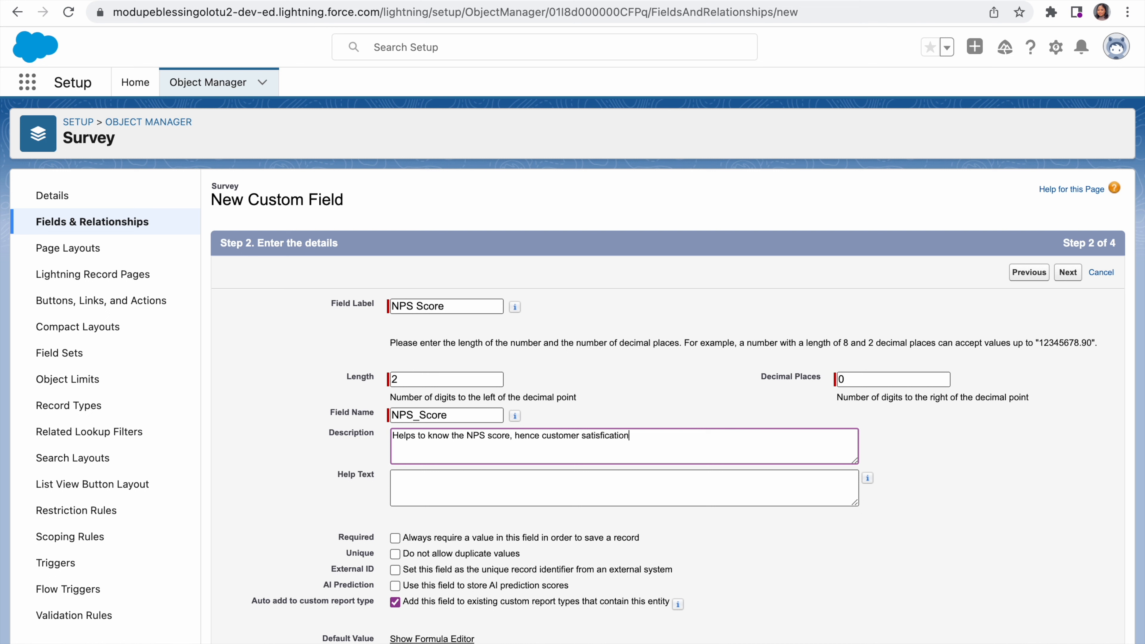
pyautogui.rightClick(612, 435)
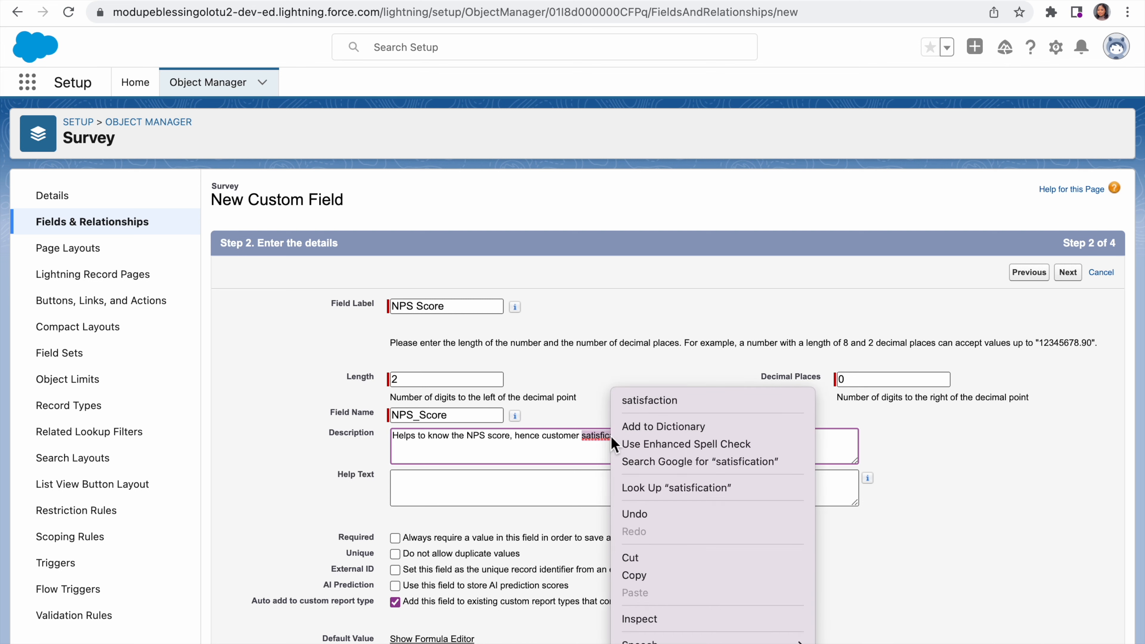
pyautogui.click(665, 401)
# Step: Make the NPS Score field required and save it with the default profile visibility and the Survey Layout
pyautogui.scroll(-2, 586, 456)
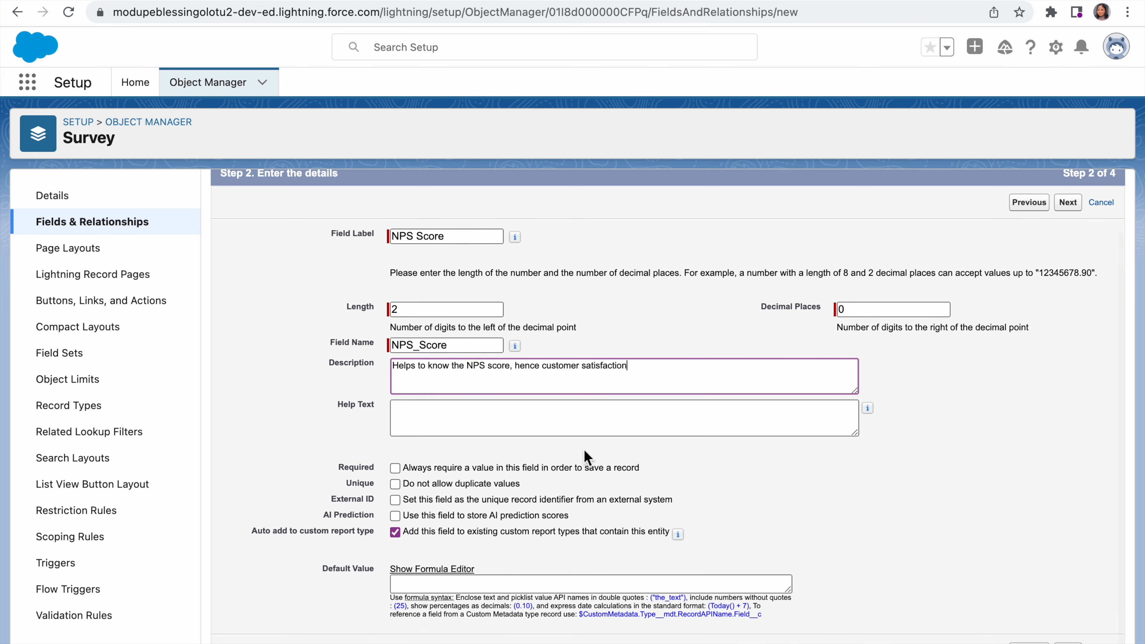
pyautogui.click(399, 475)
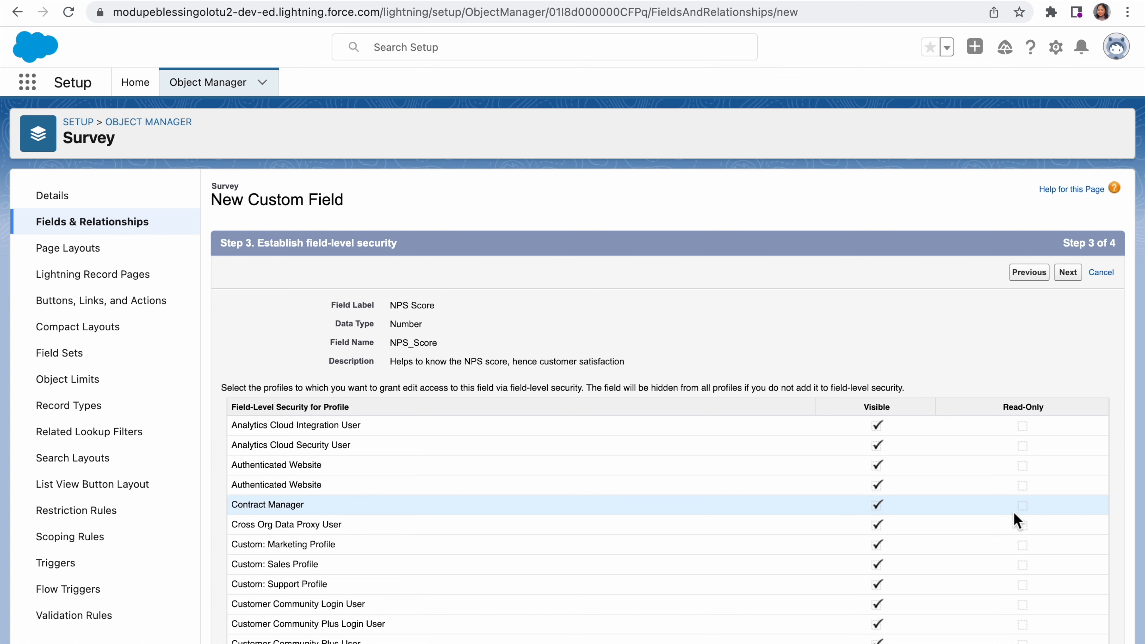
pyautogui.scroll(-10, 995, 553)
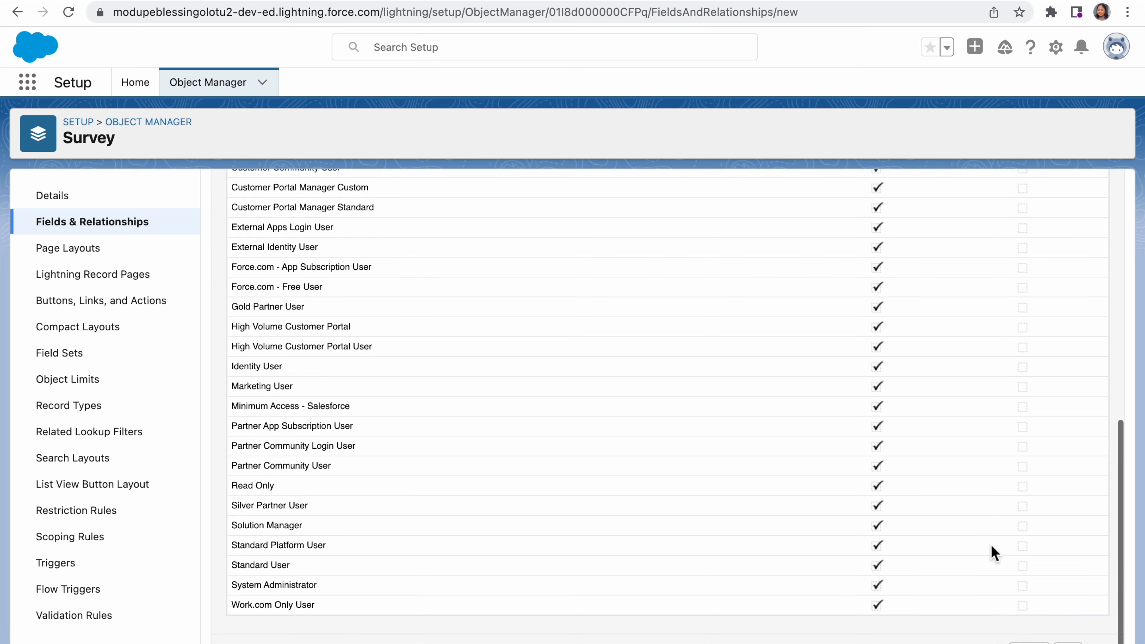
pyautogui.click(1068, 643)
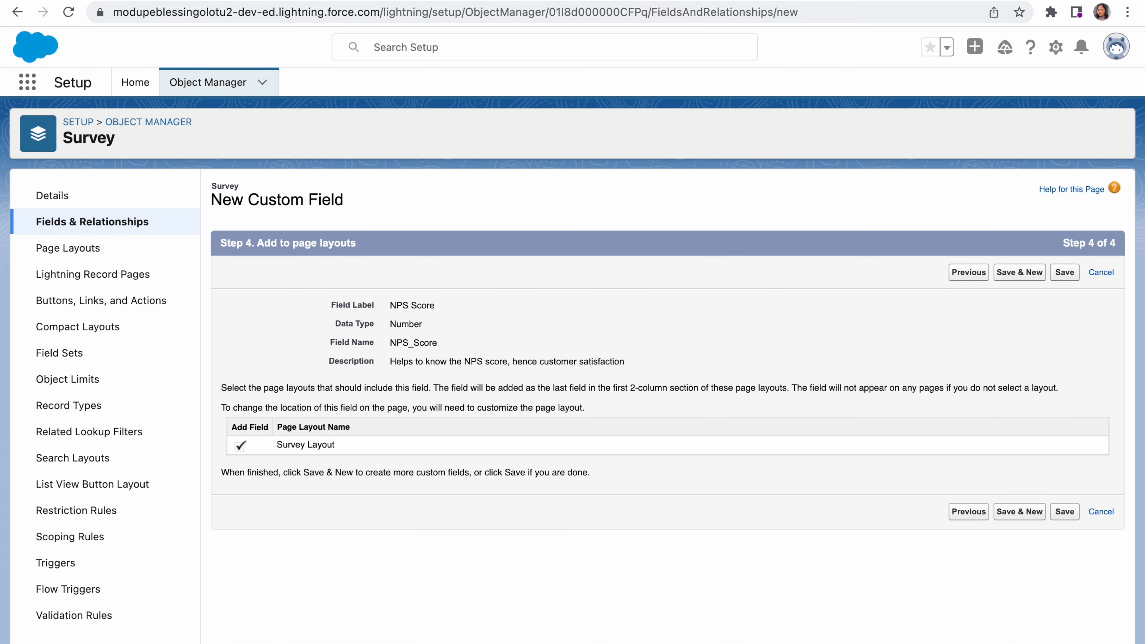
pyautogui.click(1067, 514)
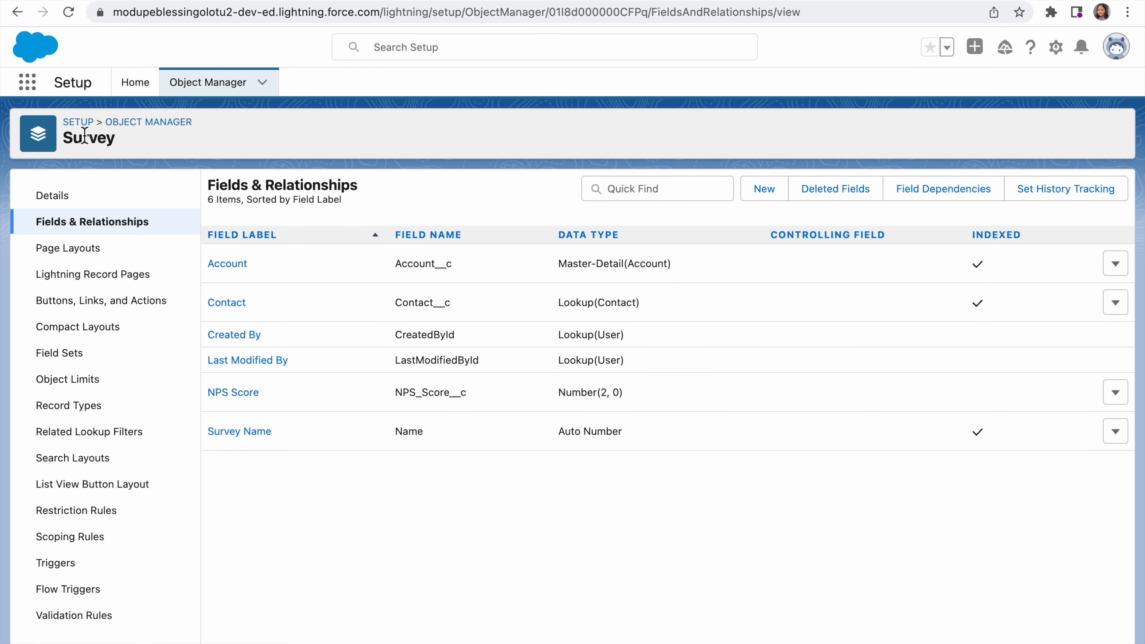
# Step: Switch to the Service app and open the Edge Communications account from the All Accounts list
pyautogui.click(27, 84)
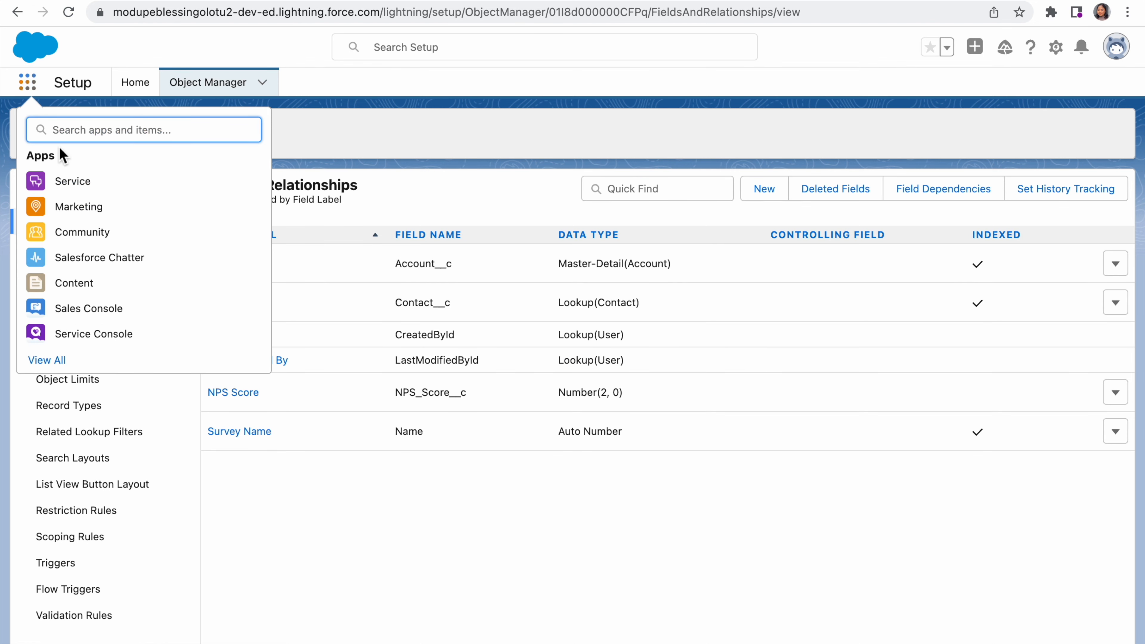
pyautogui.click(73, 182)
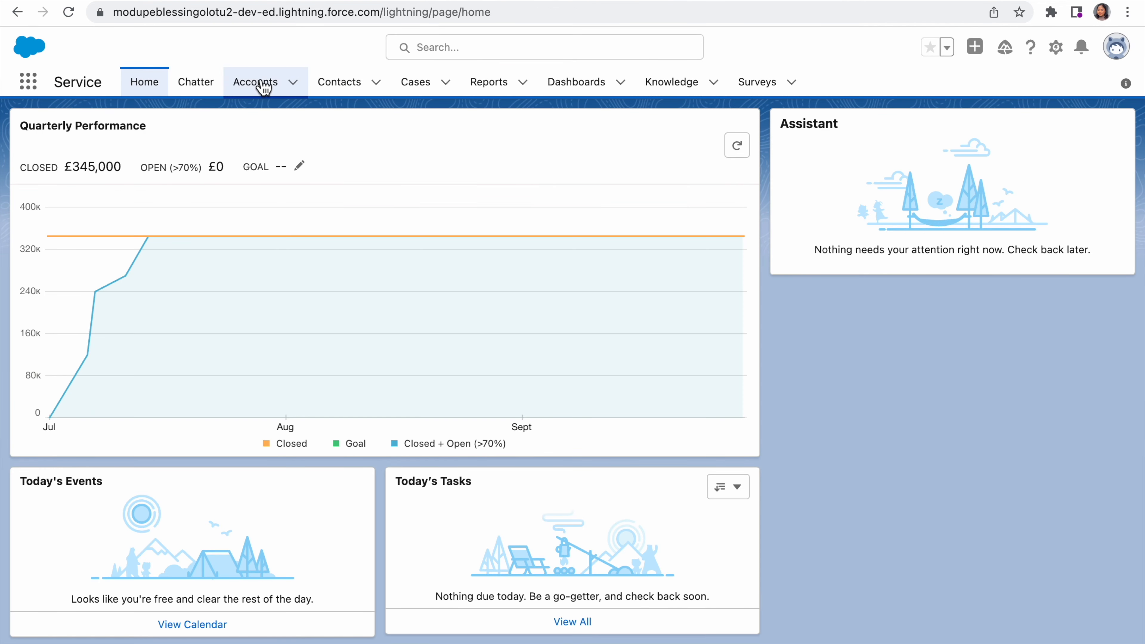
pyautogui.click(267, 86)
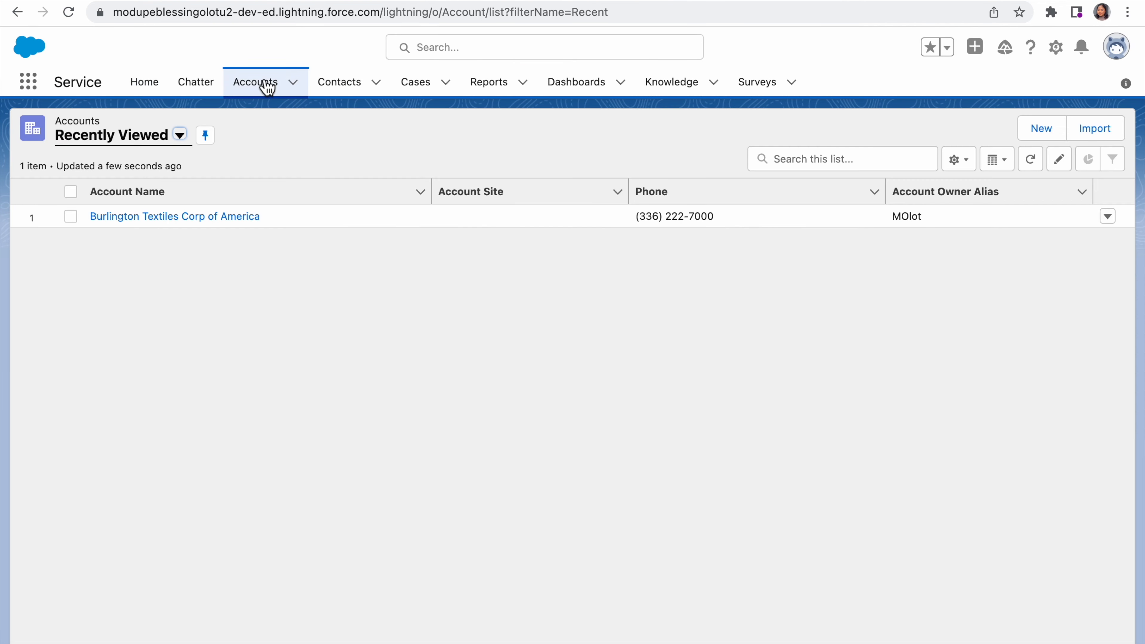
pyautogui.click(182, 137)
pyautogui.click(149, 198)
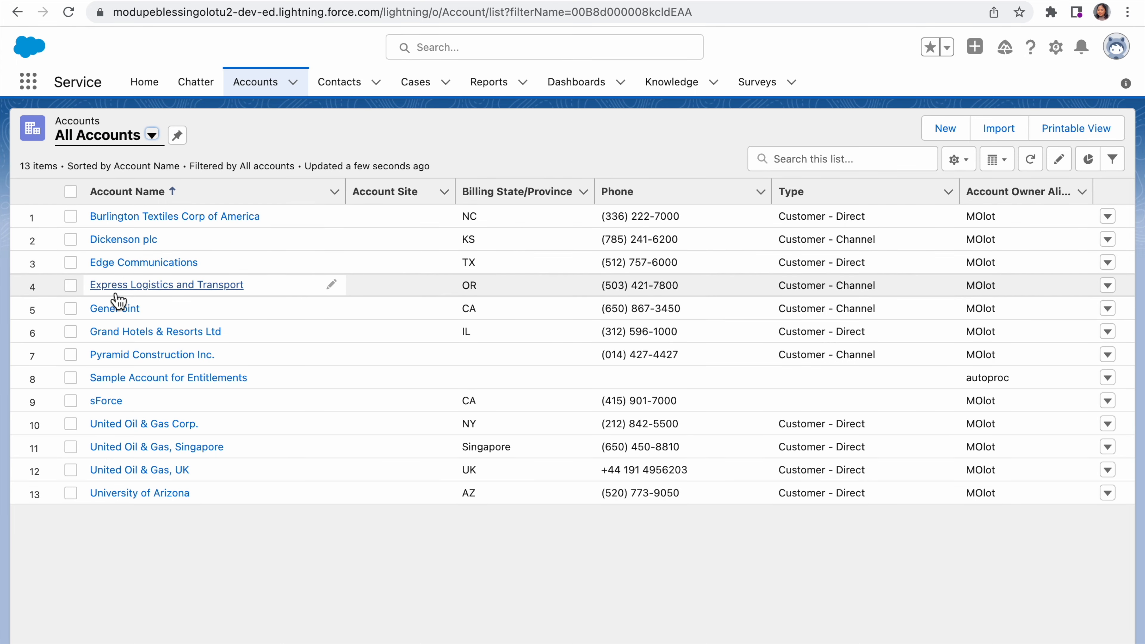
pyautogui.click(136, 266)
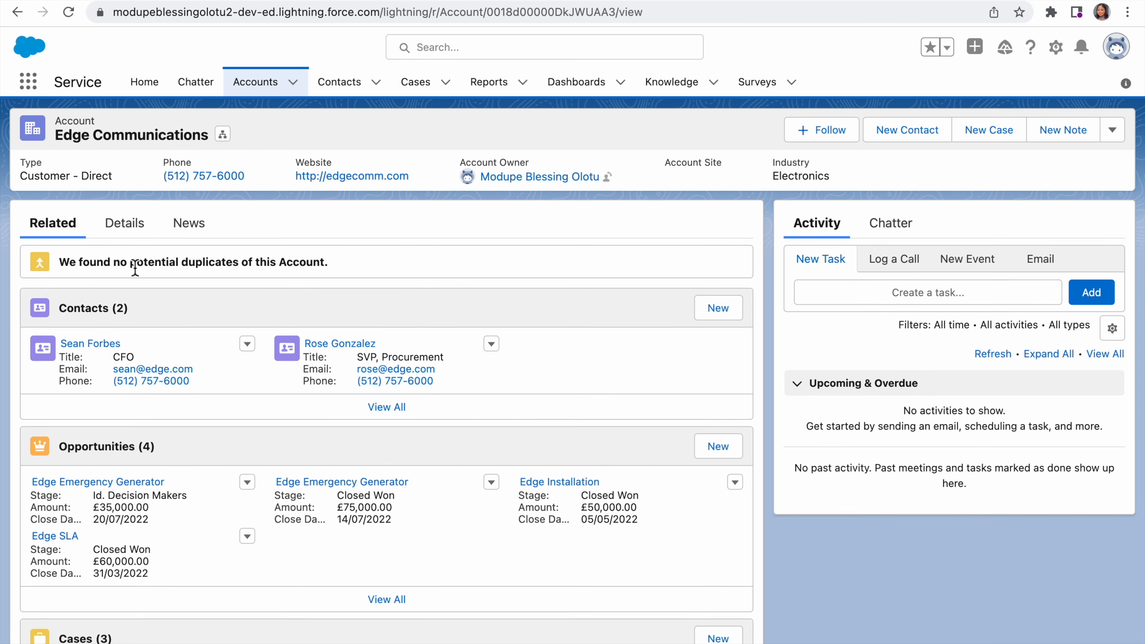
# Step: Start a new survey from the account's related Surveys and choose its SVP, Procurement contact as the contact
pyautogui.scroll(-3, 123, 325)
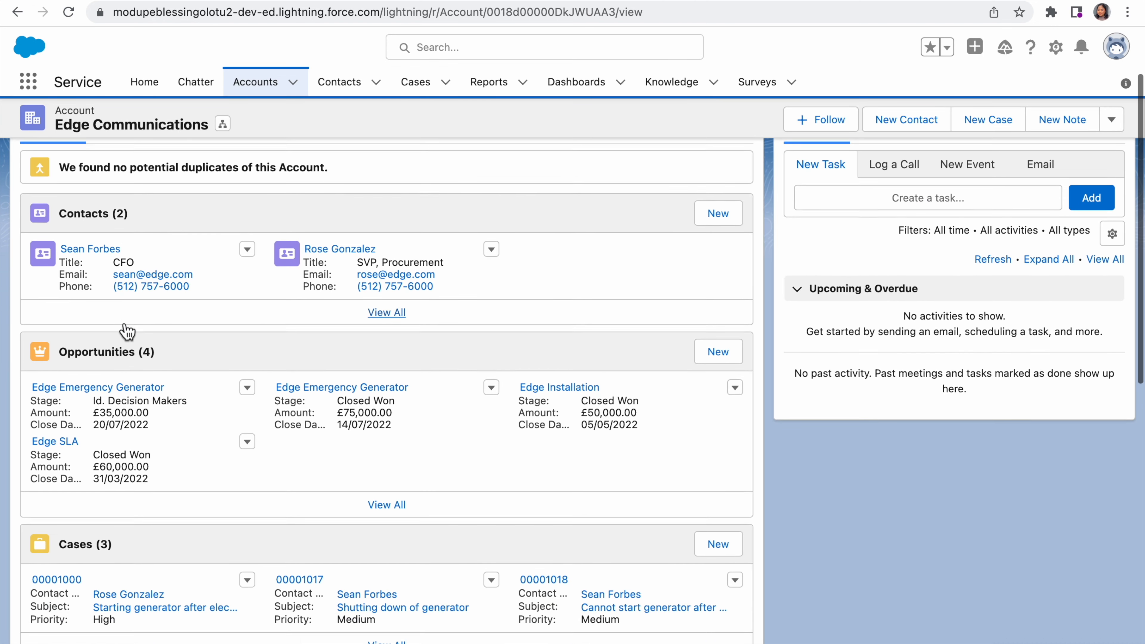
pyautogui.scroll(-6, 126, 331)
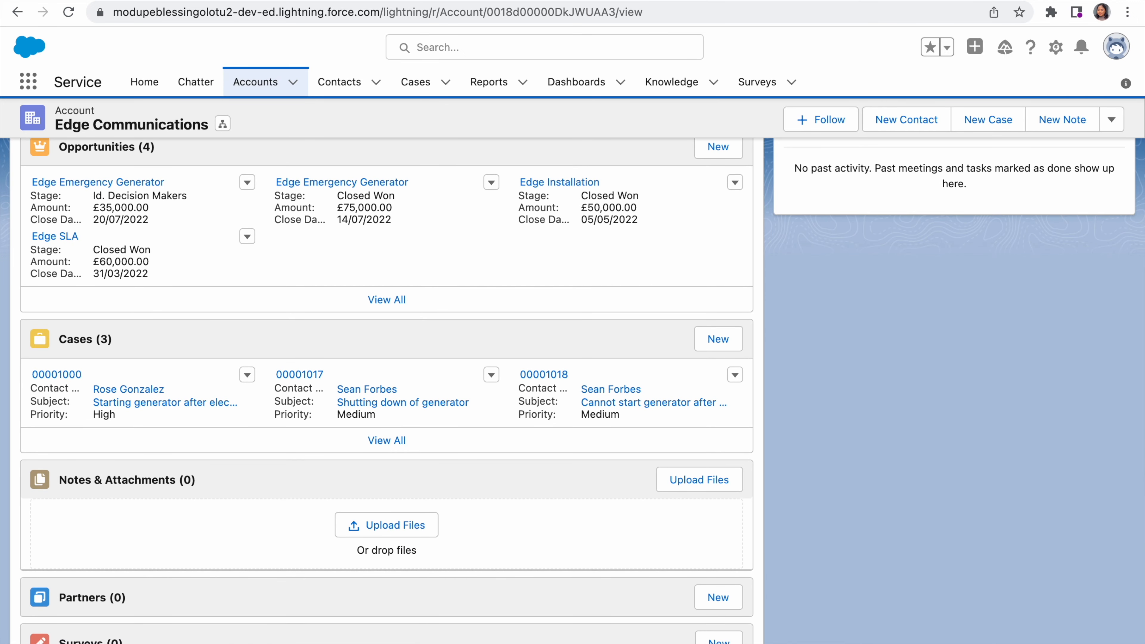
pyautogui.click(719, 640)
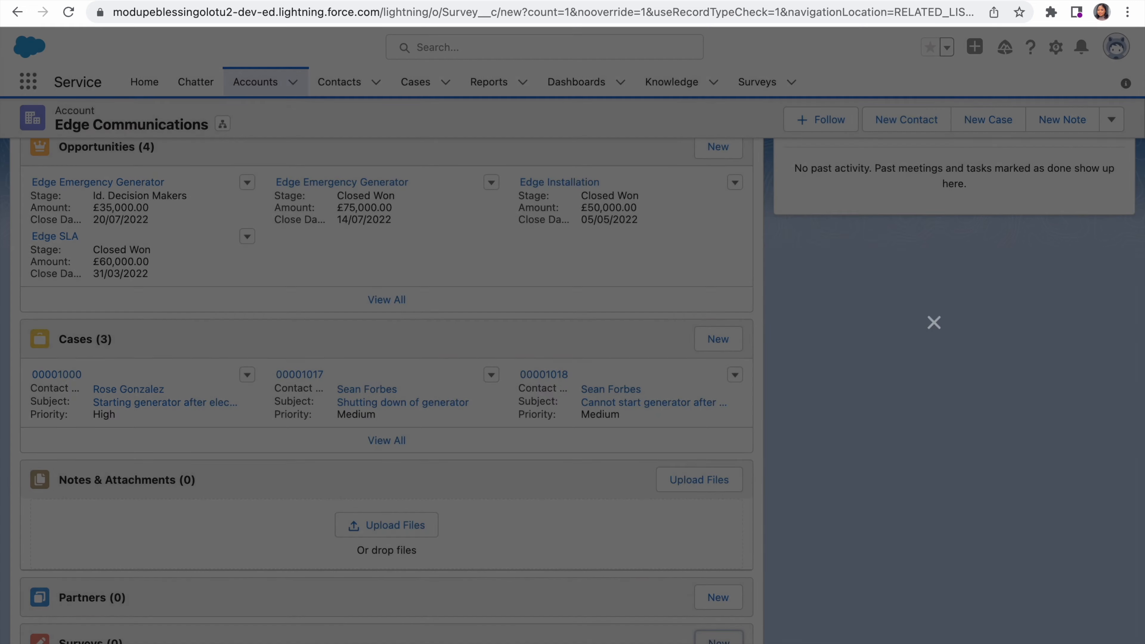
pyautogui.click(528, 355)
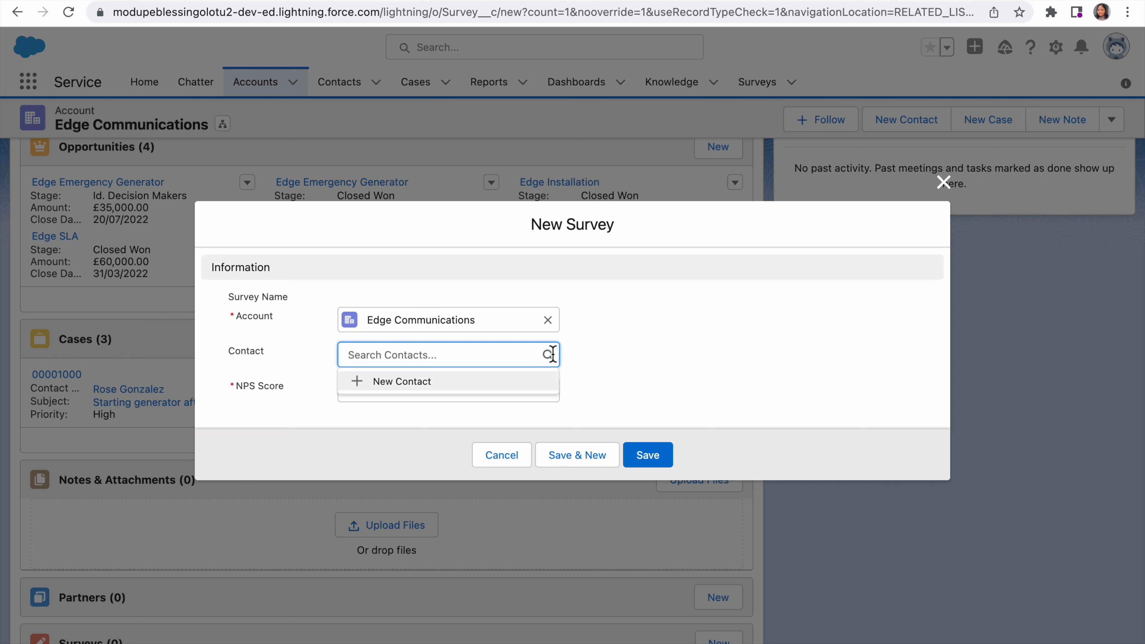
pyautogui.write('ro')
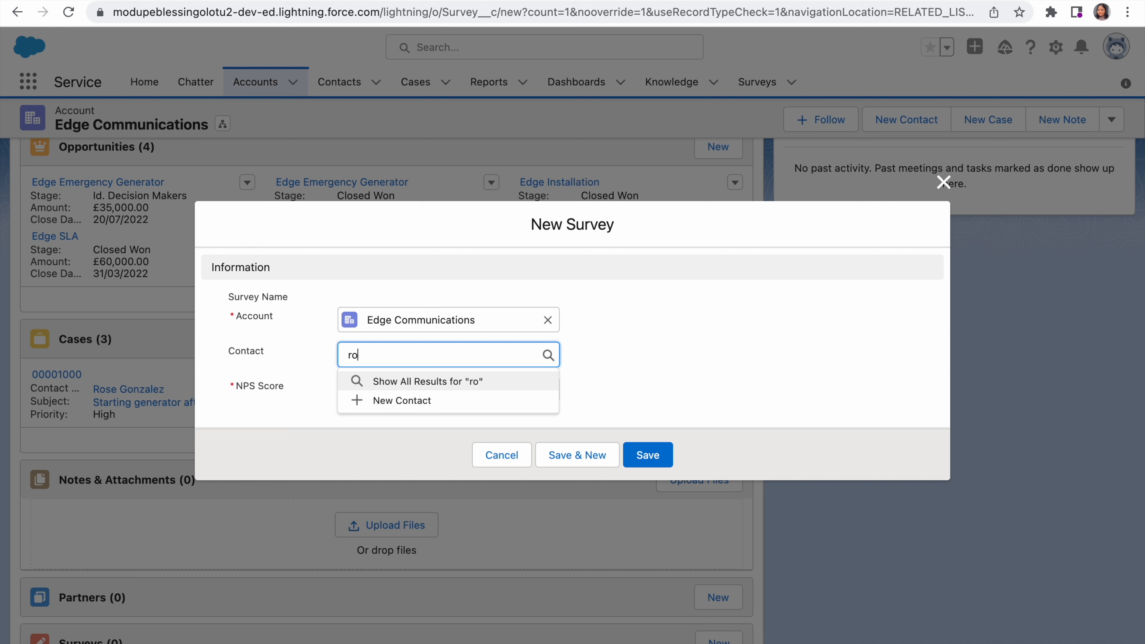
pyautogui.write('se')
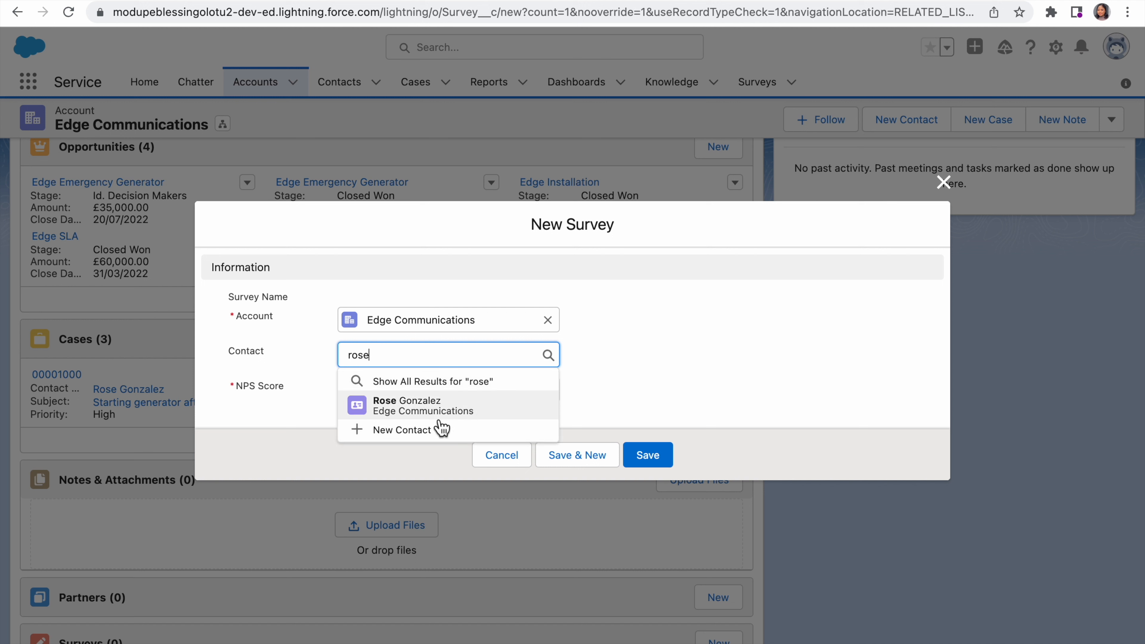
pyautogui.click(446, 413)
# Step: Enter an NPS Score of 5 and save the new survey record
pyautogui.click(481, 406)
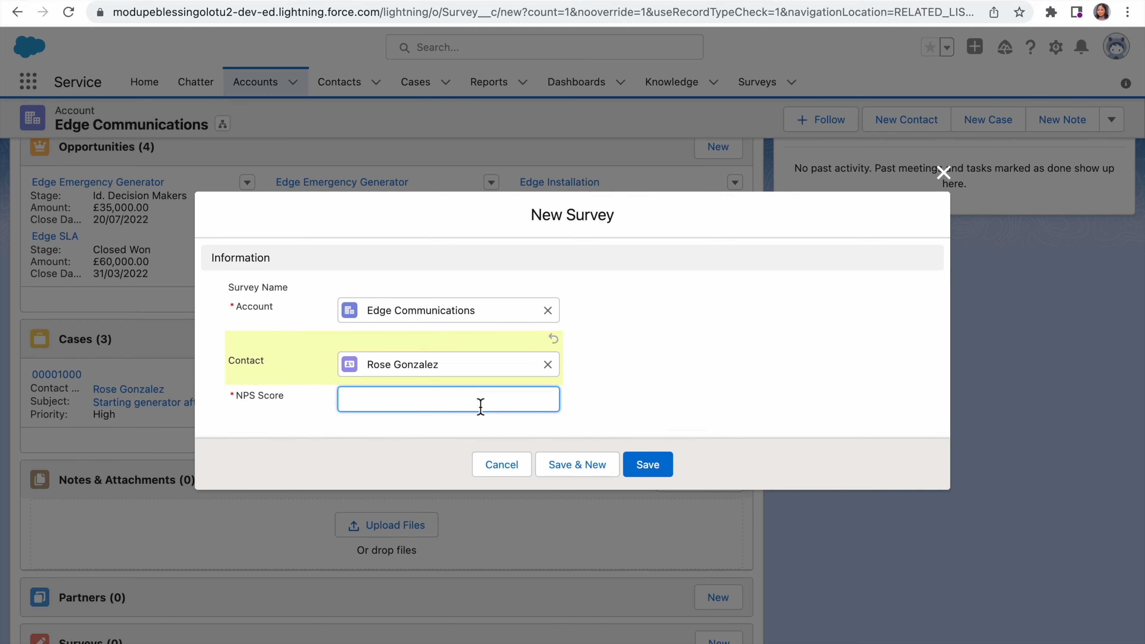
pyautogui.write('5')
pyautogui.click(650, 471)
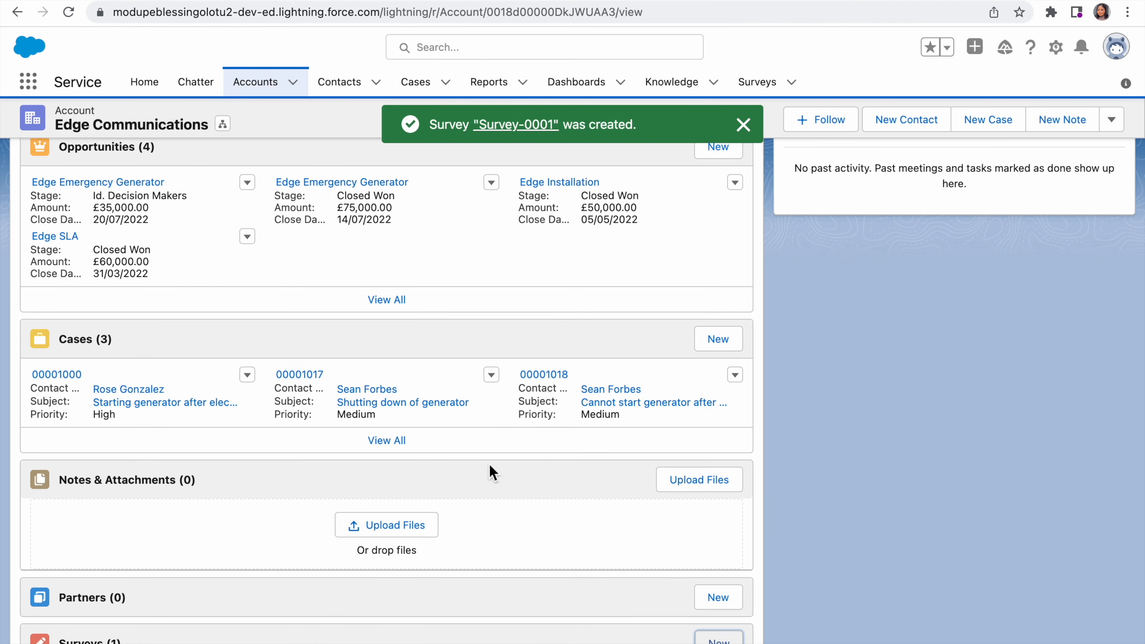
pyautogui.scroll(-2, 489, 465)
pyautogui.scroll(8, 490, 464)
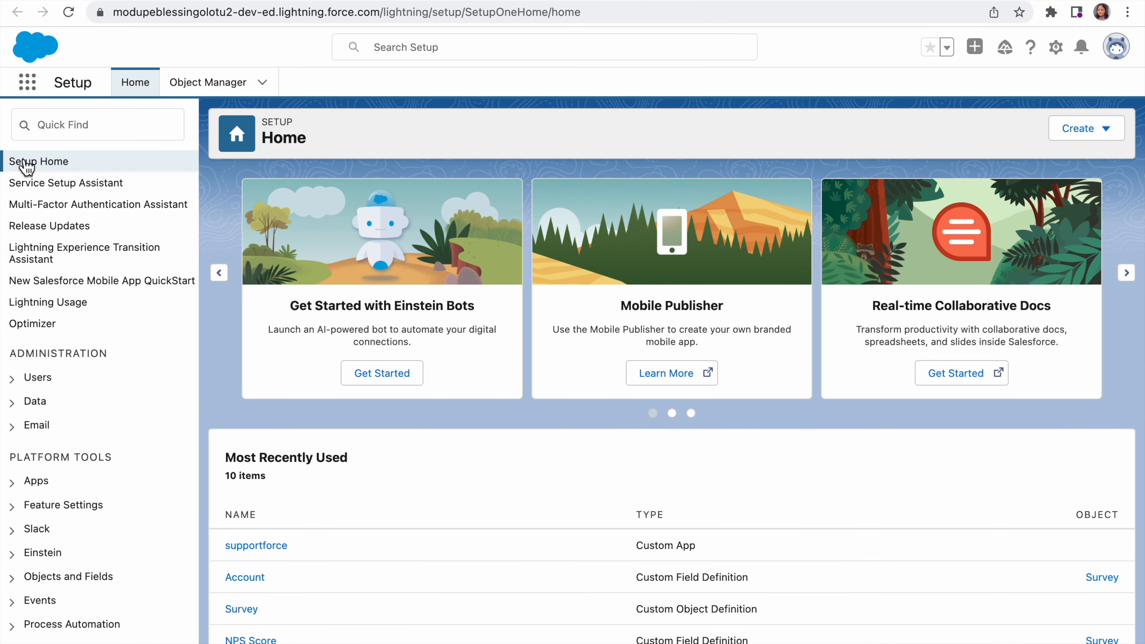
# Step: Look up "app" in Setup and open the AppExchange Marketplace
pyautogui.click(71, 131)
pyautogui.write('a')
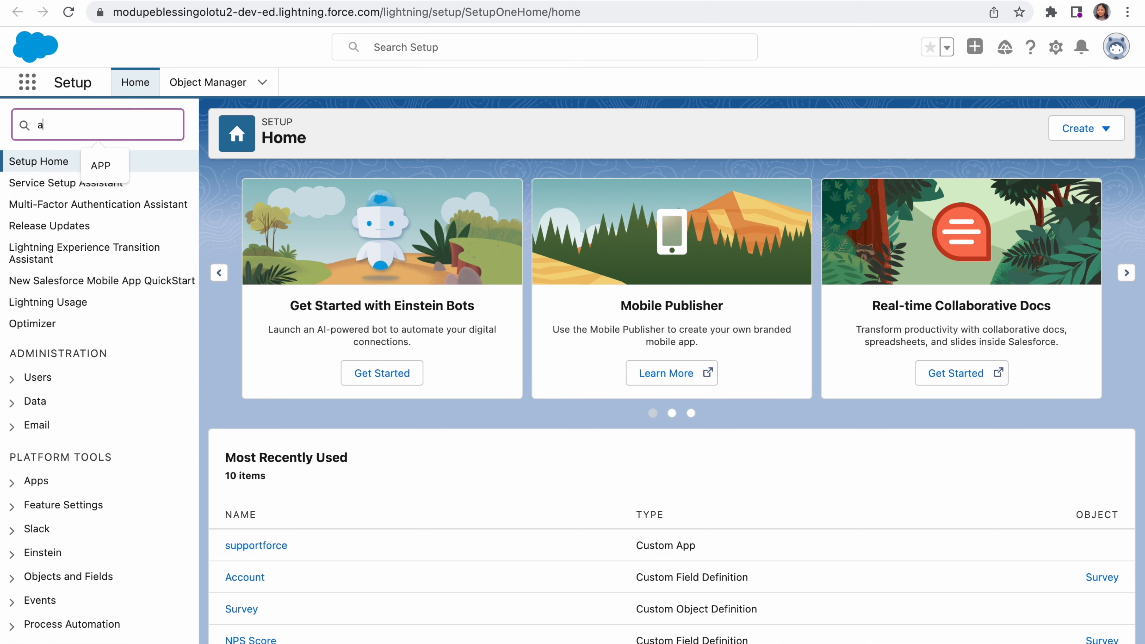
pyautogui.write('pp')
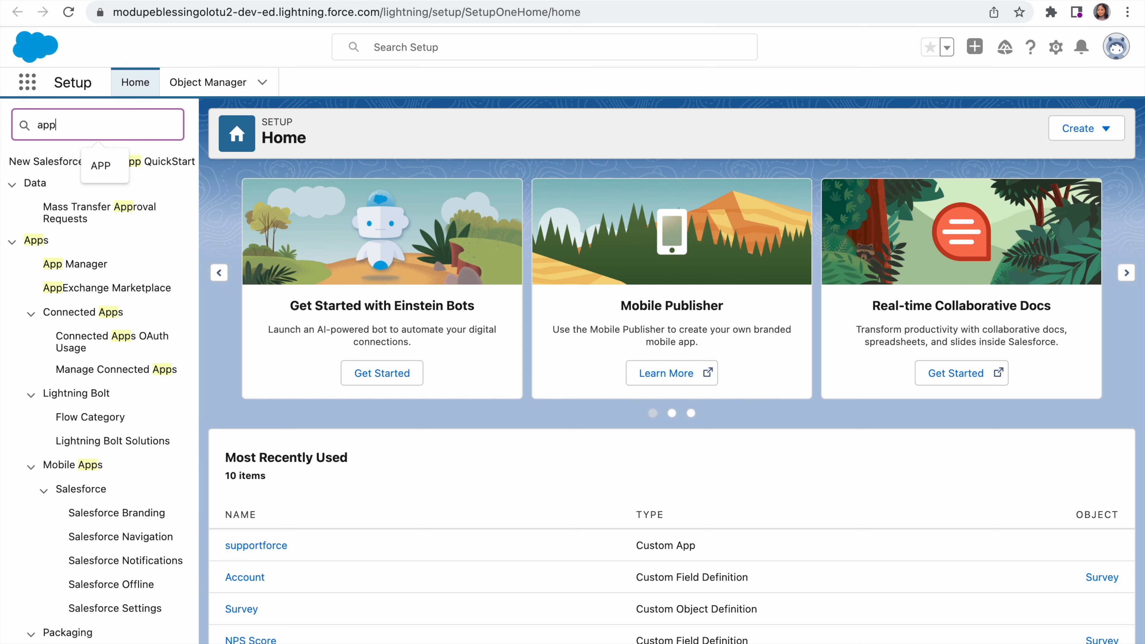
pyautogui.click(92, 291)
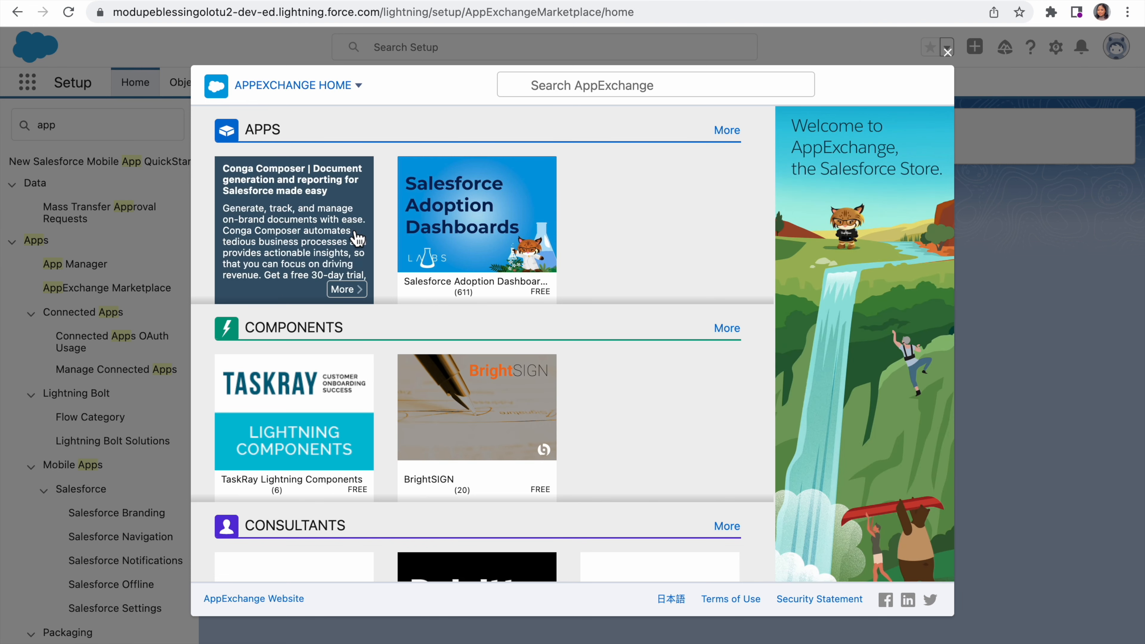
# Step: Search AppExchange for "survey"
pyautogui.click(577, 89)
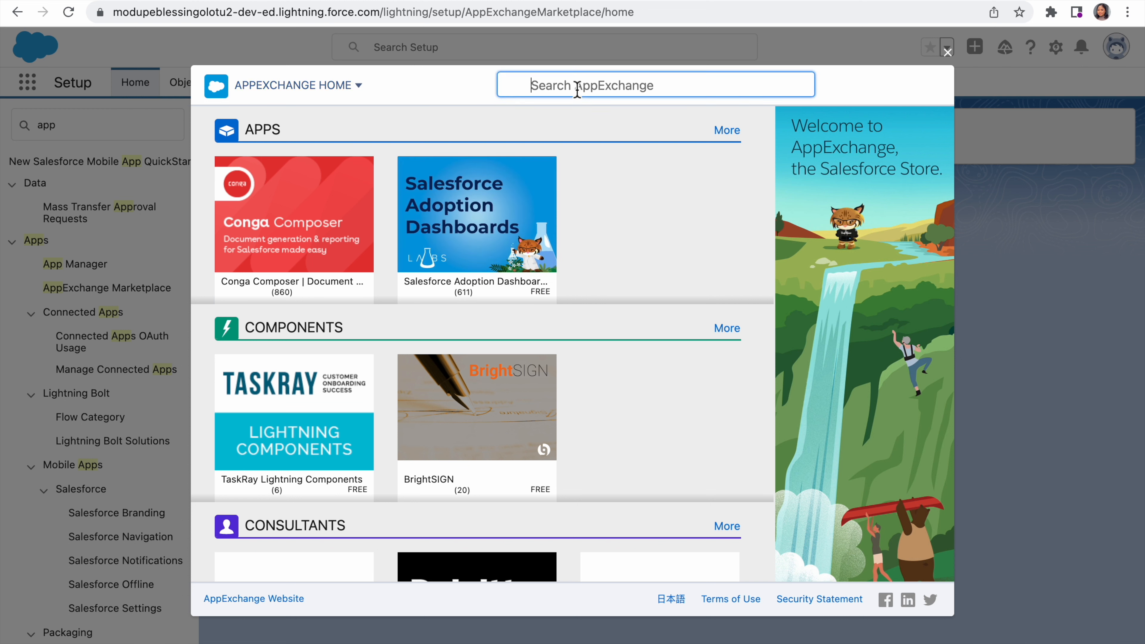
pyautogui.write('sur')
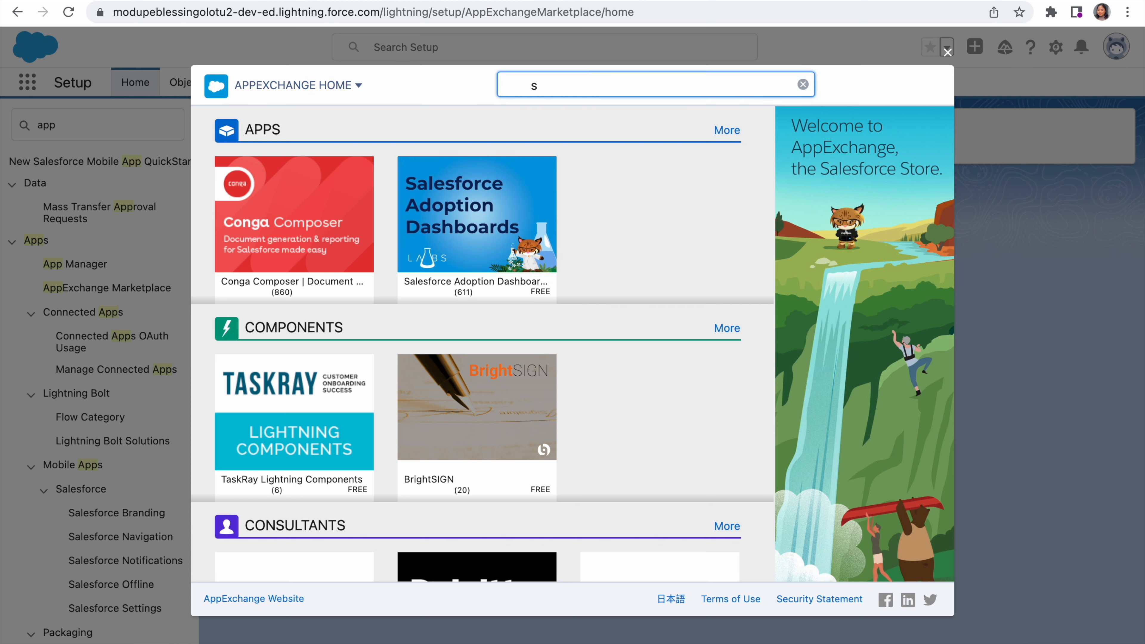
pyautogui.write('vey')
pyautogui.press('Return')
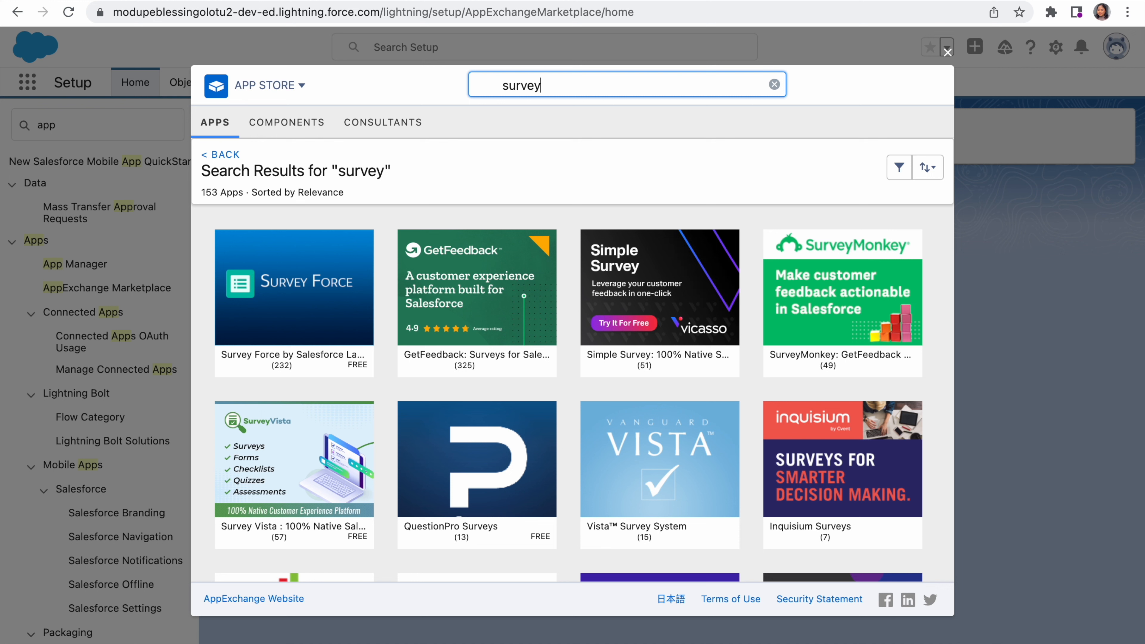
# Step: Browse the survey apps in the search results and read the short descriptions of several listings
pyautogui.moveTo(311, 297)
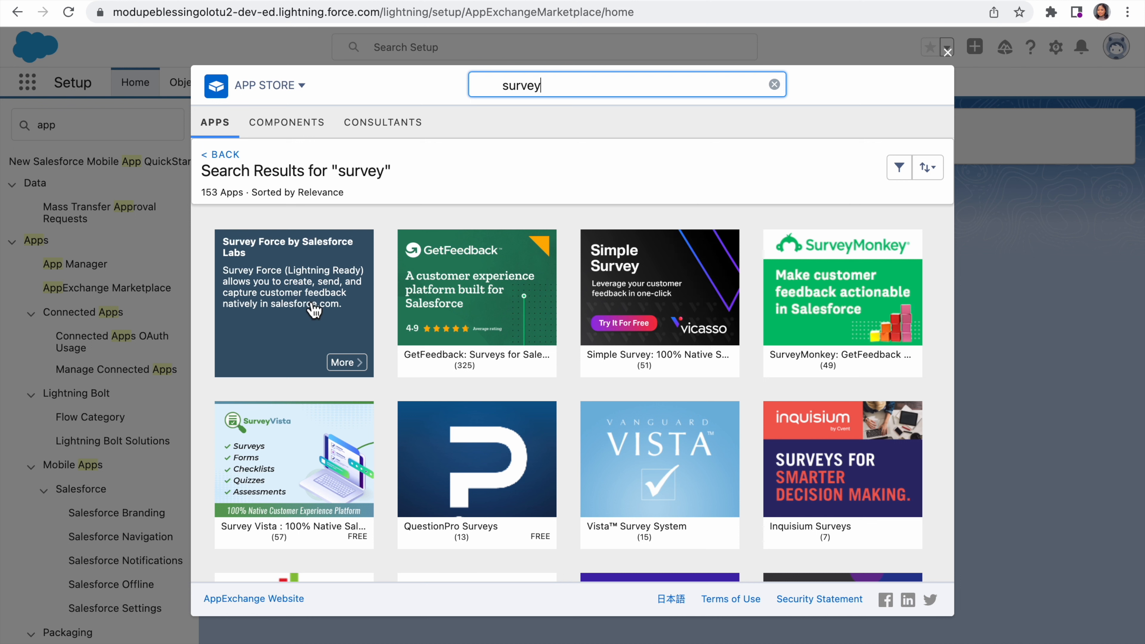
pyautogui.moveTo(420, 287)
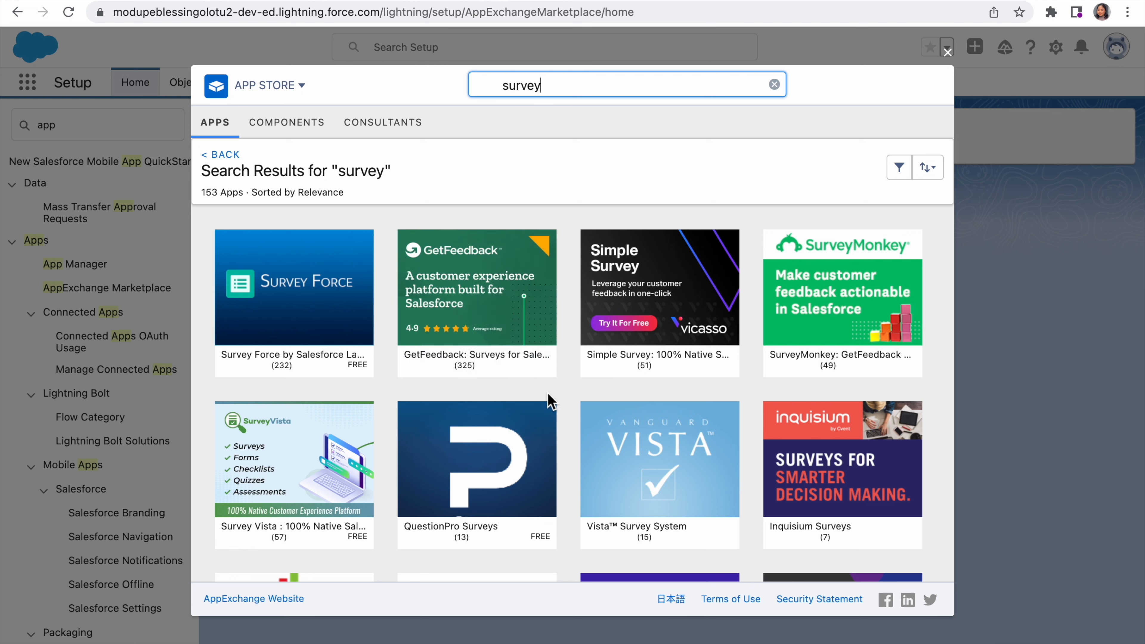
pyautogui.moveTo(315, 322)
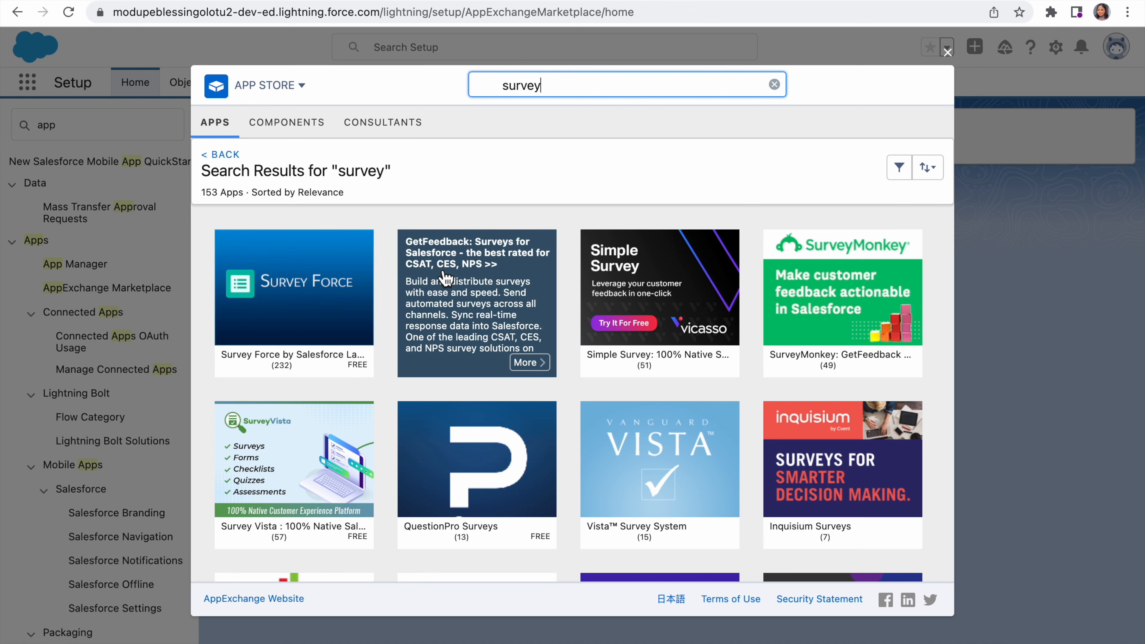
pyautogui.moveTo(645, 318)
pyautogui.scroll(-1, 644, 316)
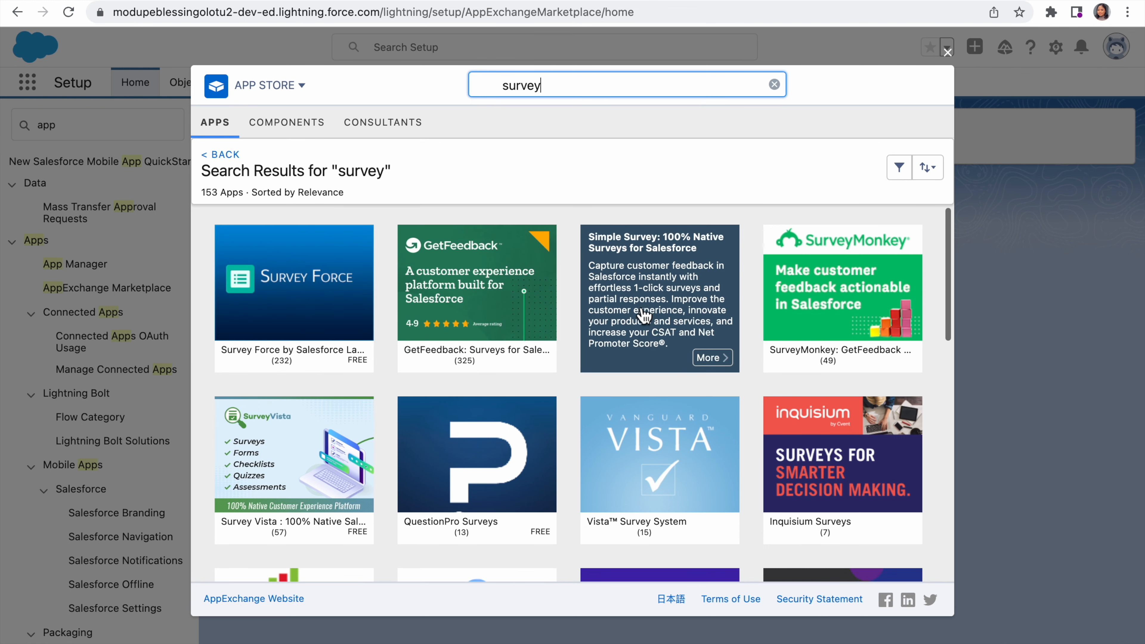
pyautogui.scroll(-2, 644, 317)
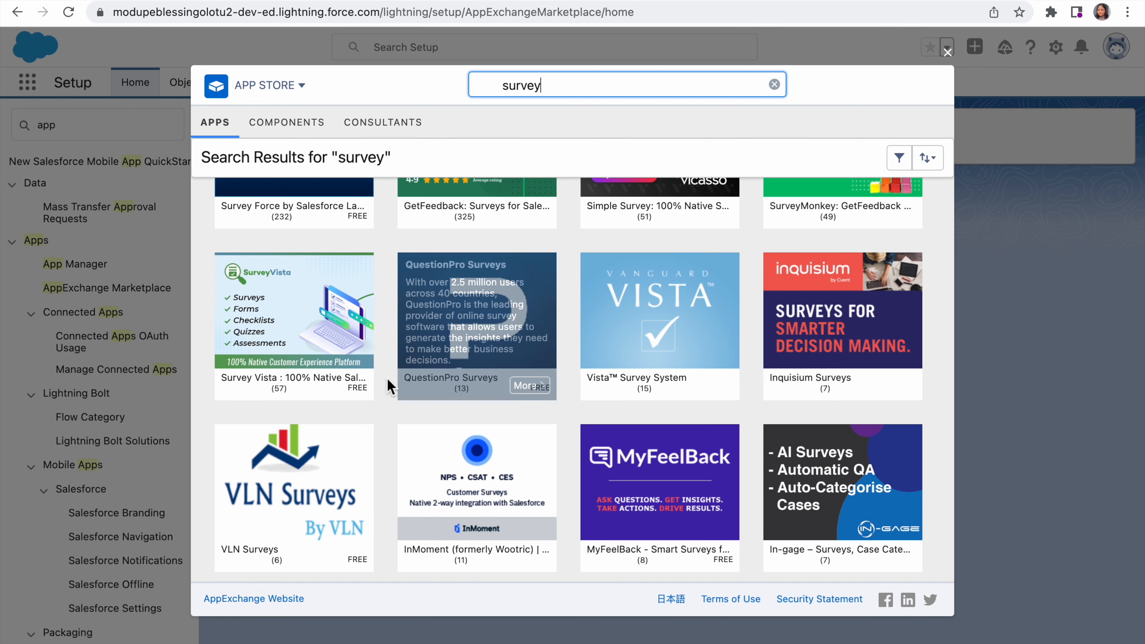
pyautogui.moveTo(435, 445)
pyautogui.scroll(-2, 436, 444)
pyautogui.scroll(-2, 436, 444)
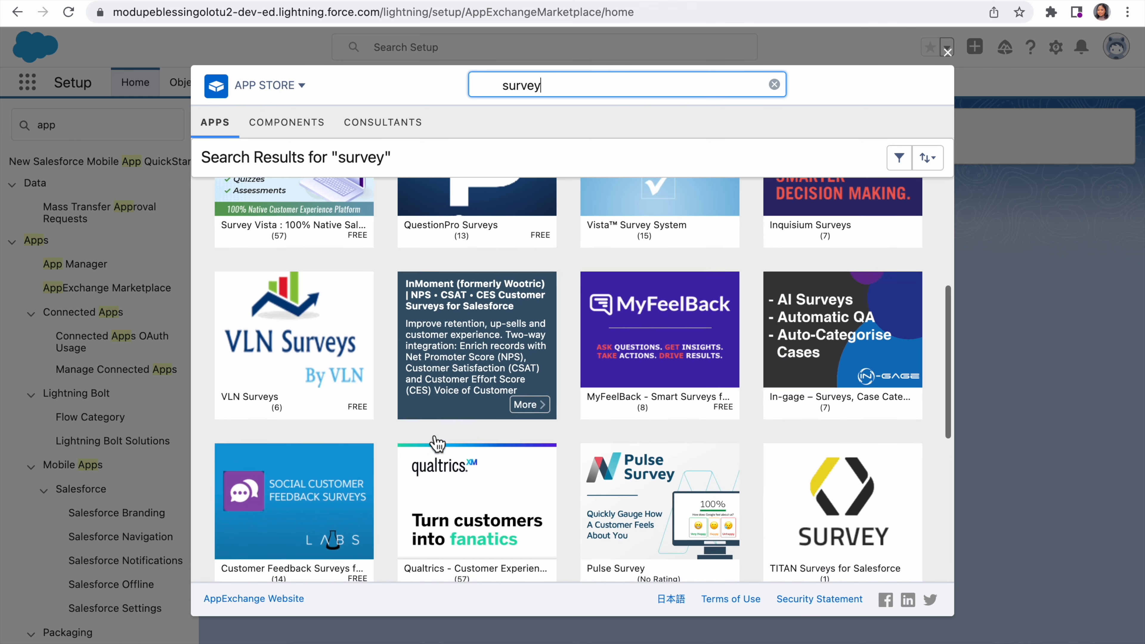
# Step: View the InMoment (formerly Wootric) listing's details and return to the survey search results
pyautogui.scroll(1, 437, 445)
pyautogui.scroll(2, 437, 445)
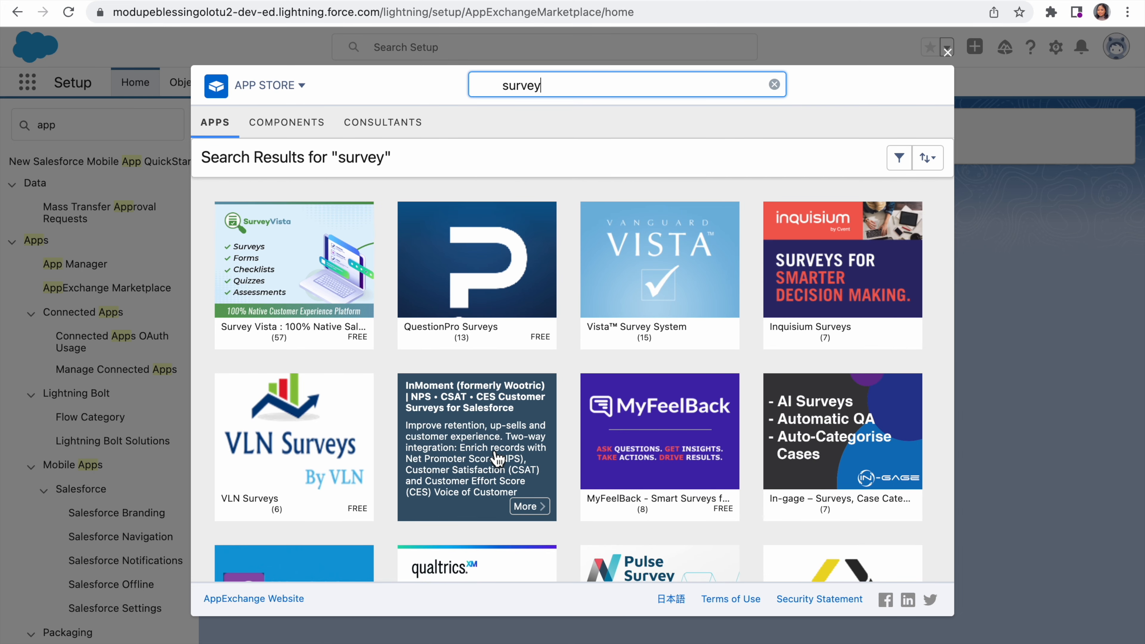
pyautogui.click(531, 506)
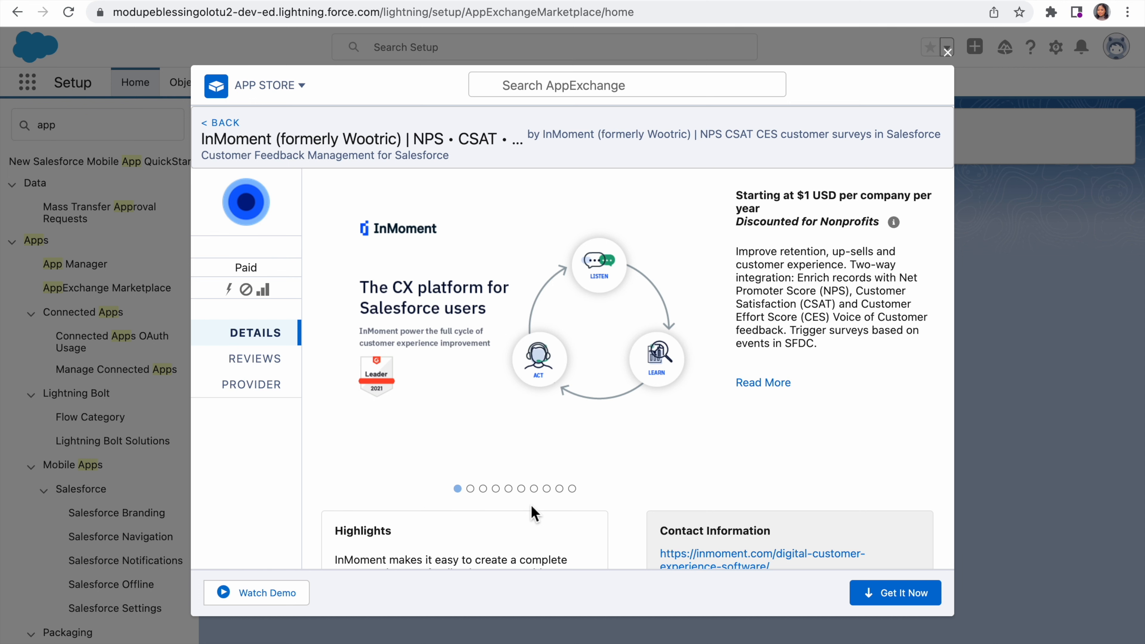
pyautogui.click(207, 128)
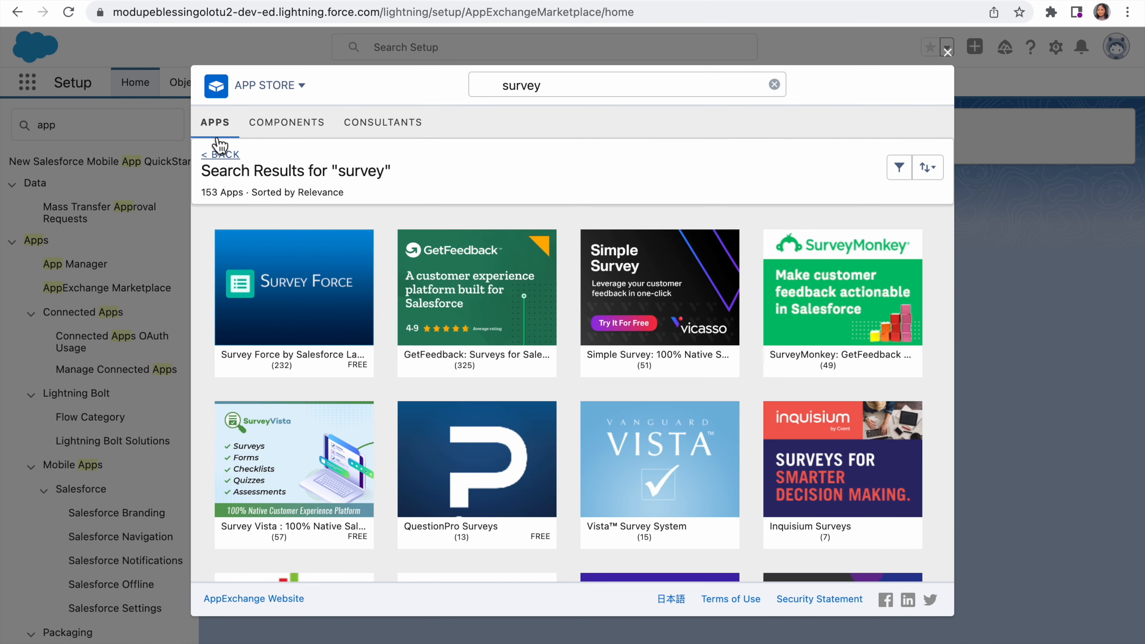
# Step: Open the Survey Force by Salesforce Labs listing and request to get the app
pyautogui.moveTo(362, 298)
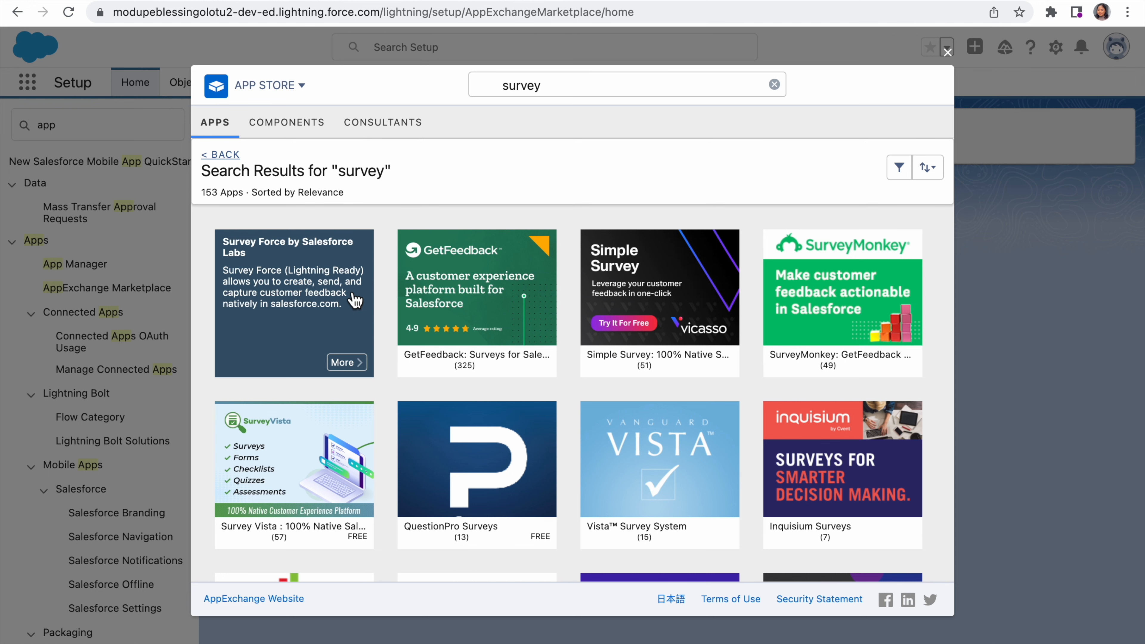
pyautogui.click(354, 364)
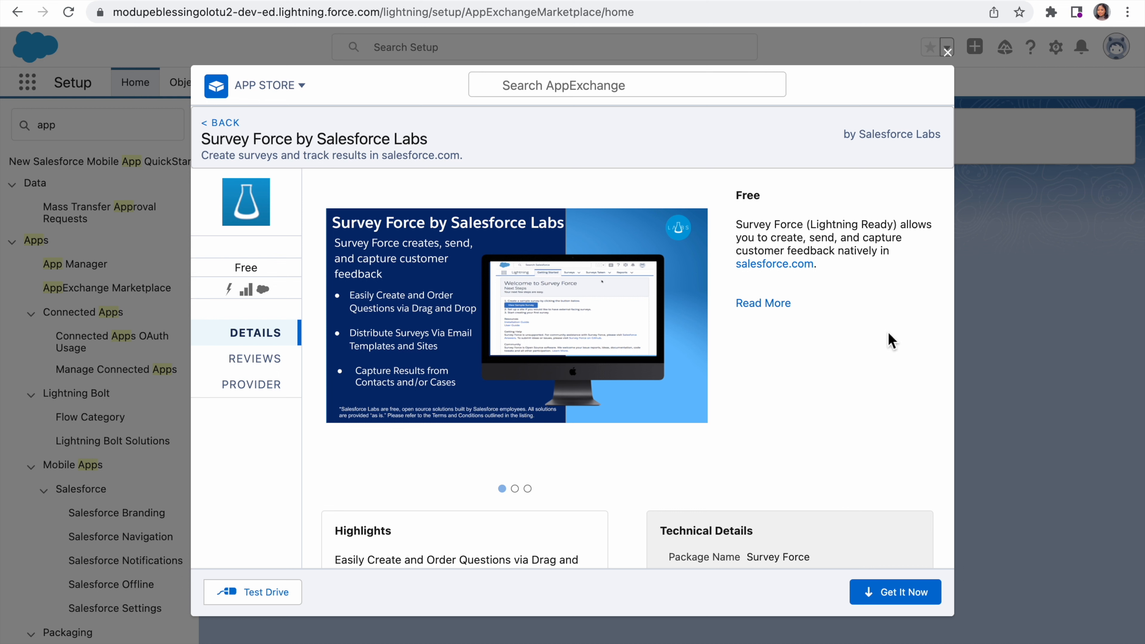
pyautogui.click(912, 595)
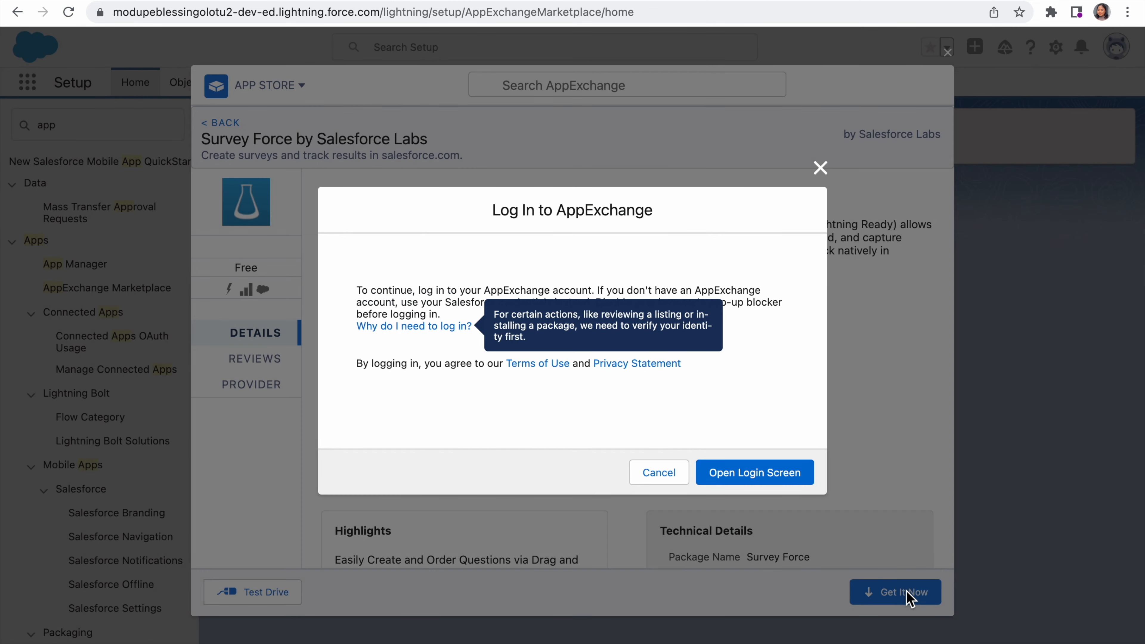
# Step: Log in to AppExchange, allow appx_api access, and choose to install Survey Force in this org
pyautogui.click(752, 476)
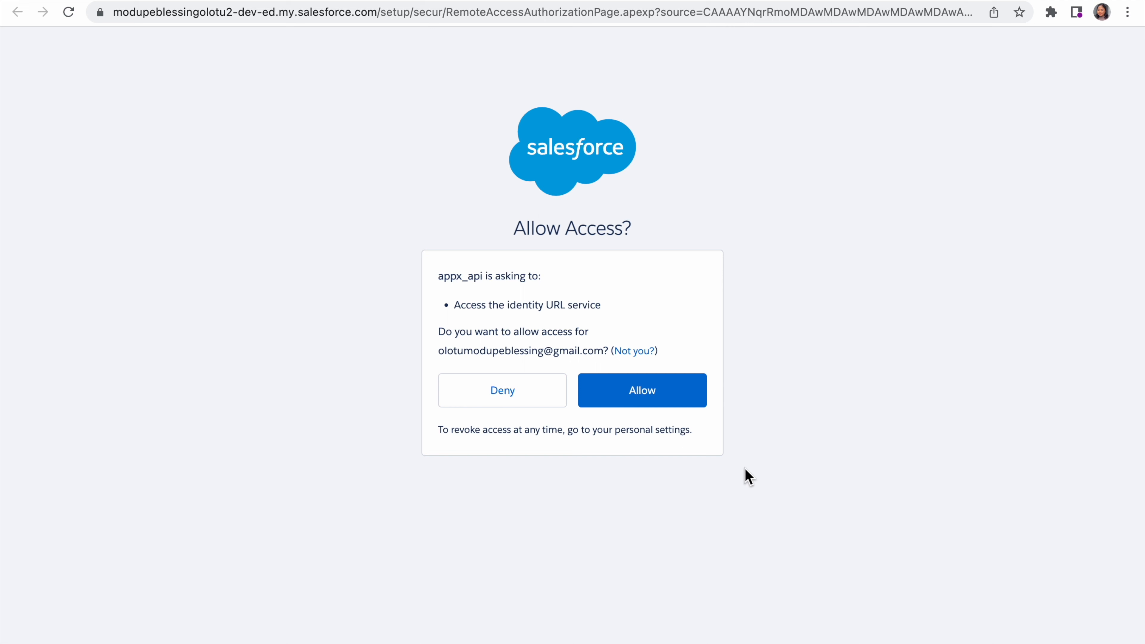
pyautogui.click(681, 397)
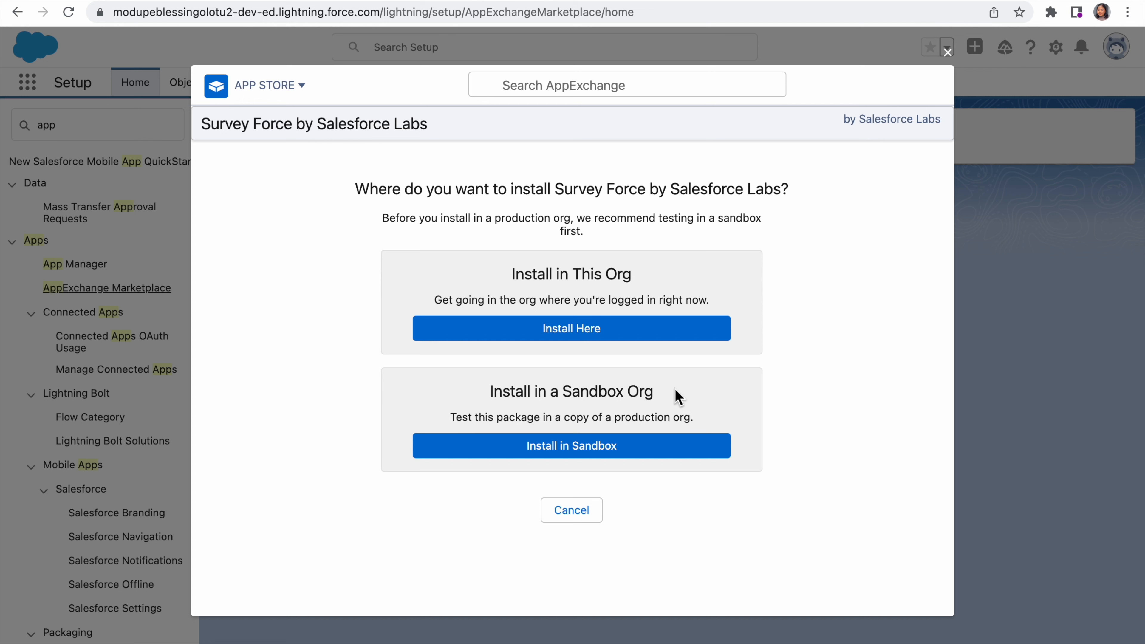
pyautogui.click(616, 330)
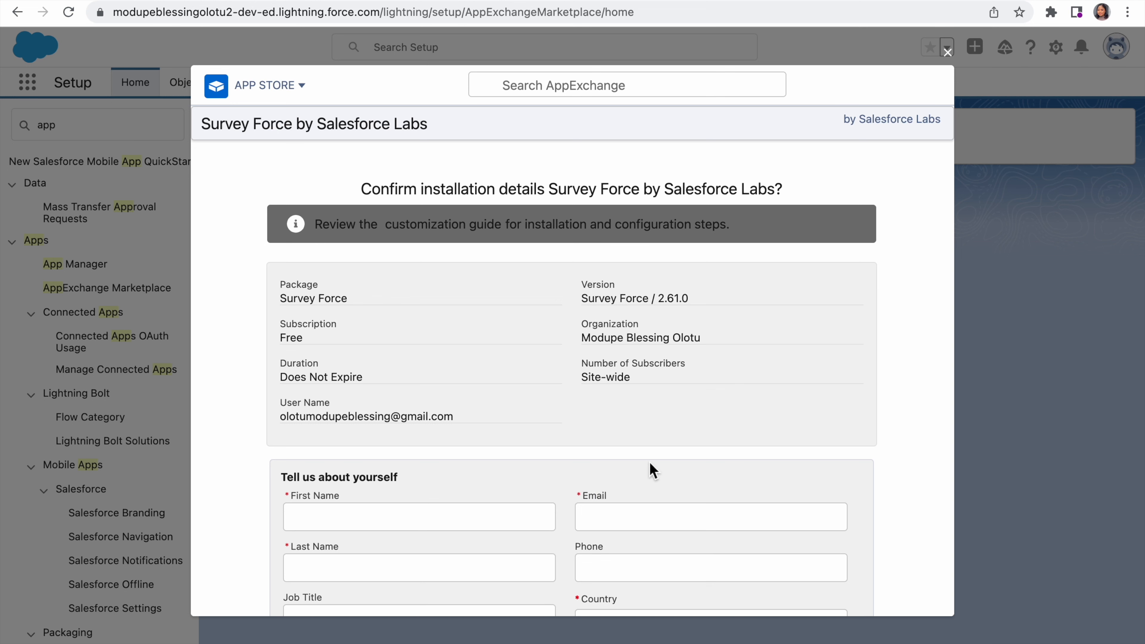
# Step: Enter the first name and fill in the last name, email, phone and country from the saved contact details in the installation form
pyautogui.scroll(-2, 506, 542)
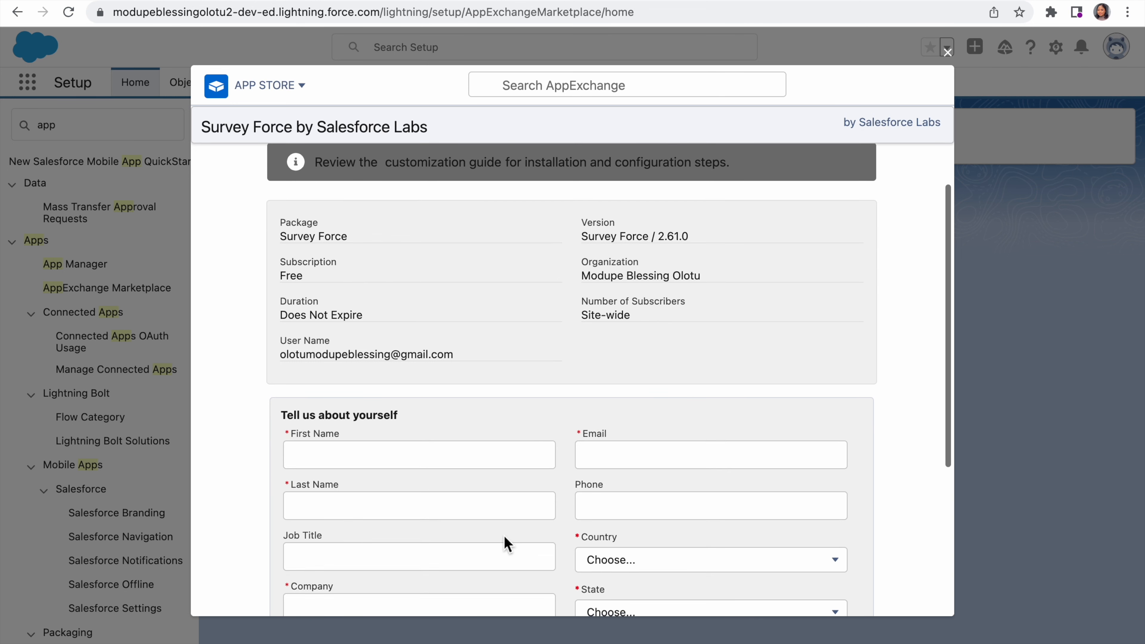
pyautogui.scroll(1, 504, 536)
pyautogui.click(403, 478)
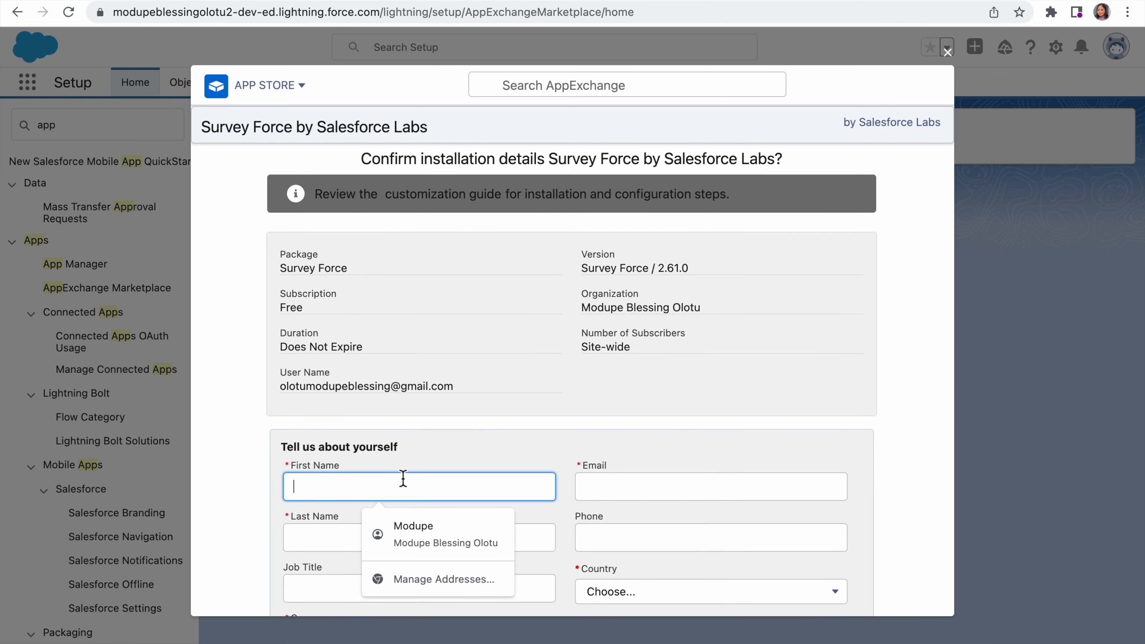
pyautogui.write('B')
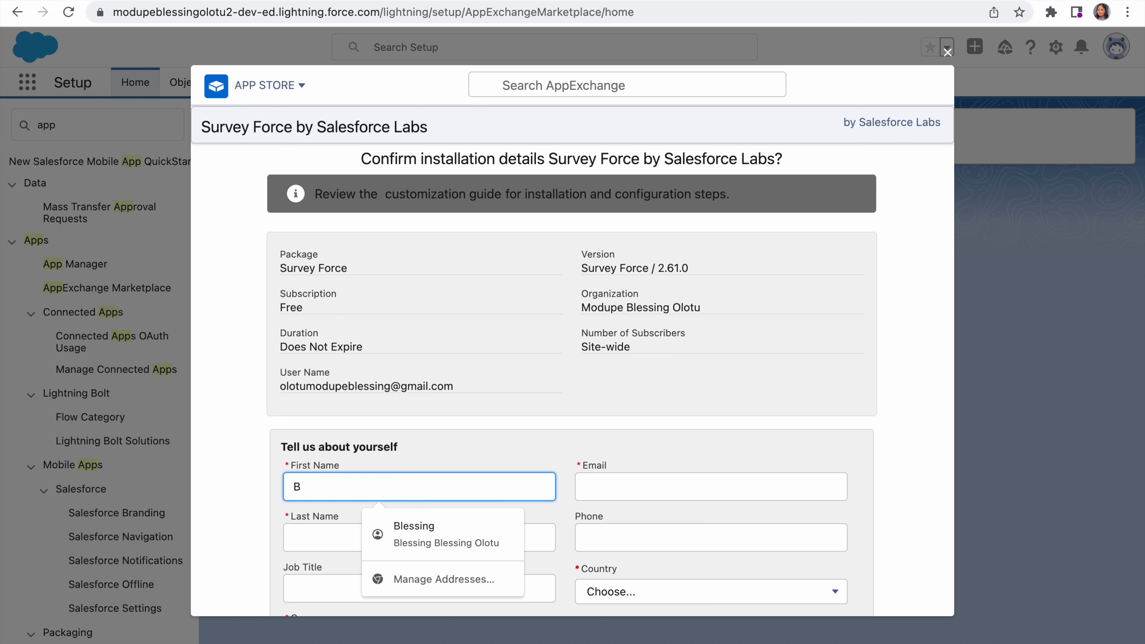
pyautogui.write('lessing')
pyautogui.click(670, 493)
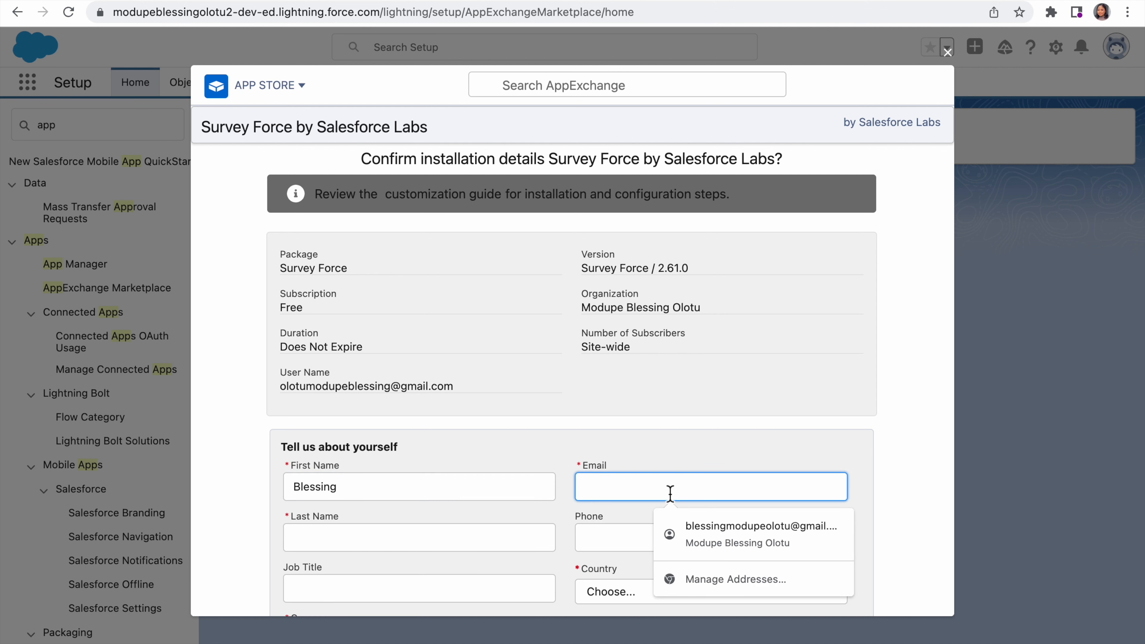
pyautogui.click(702, 529)
# Step: Set the job title to Salesforce Administrator in the installation form
pyautogui.scroll(-3, 700, 526)
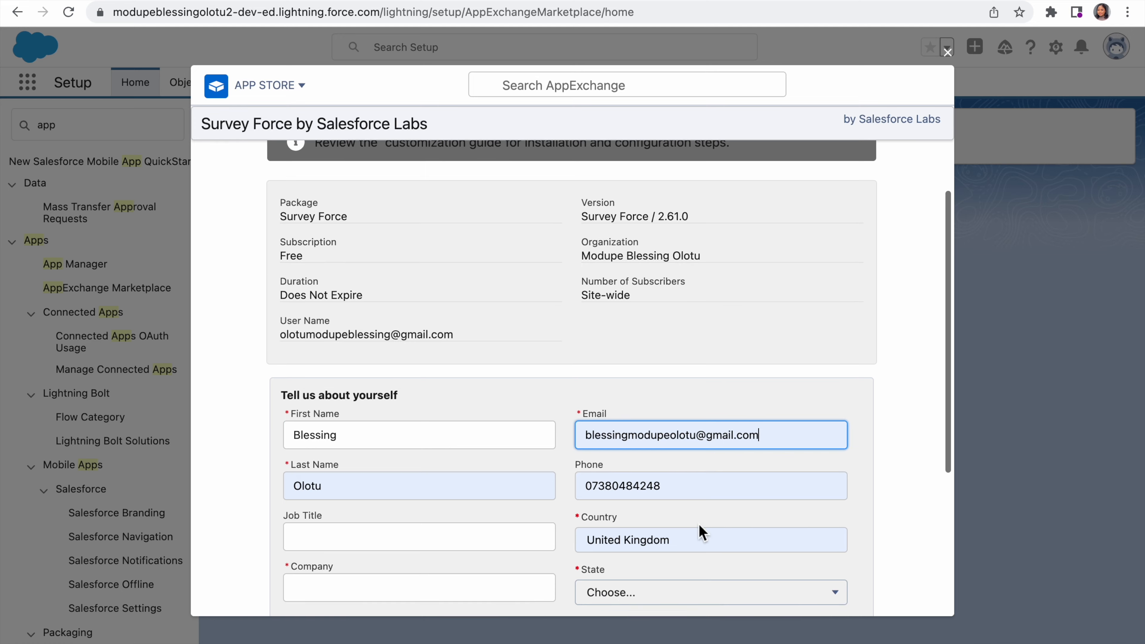
pyautogui.scroll(-2, 700, 526)
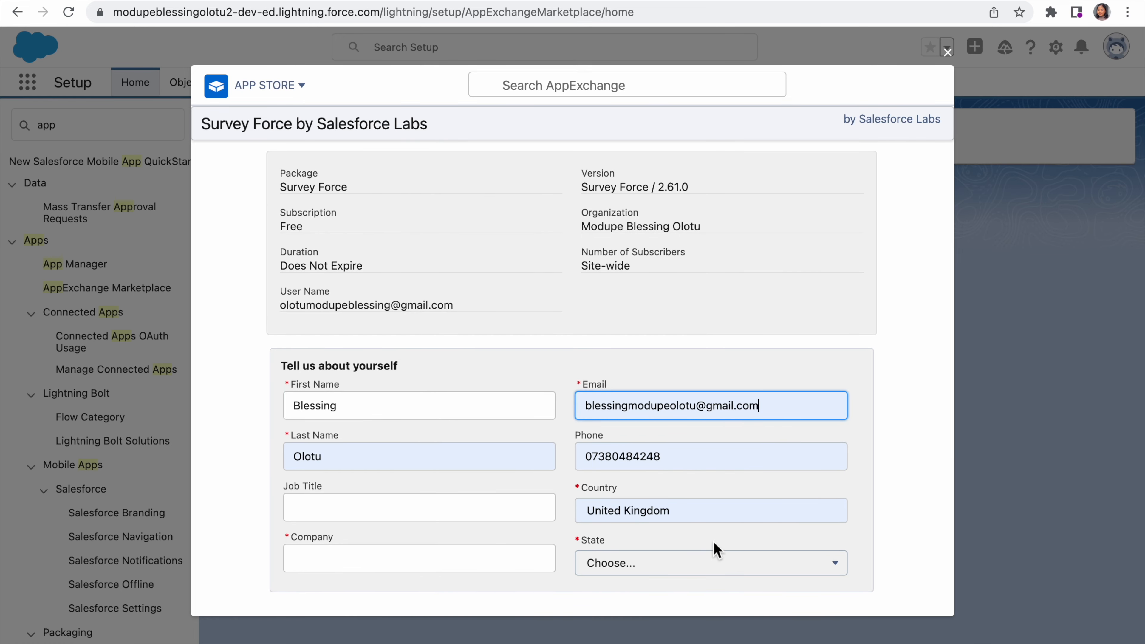
pyautogui.click(719, 562)
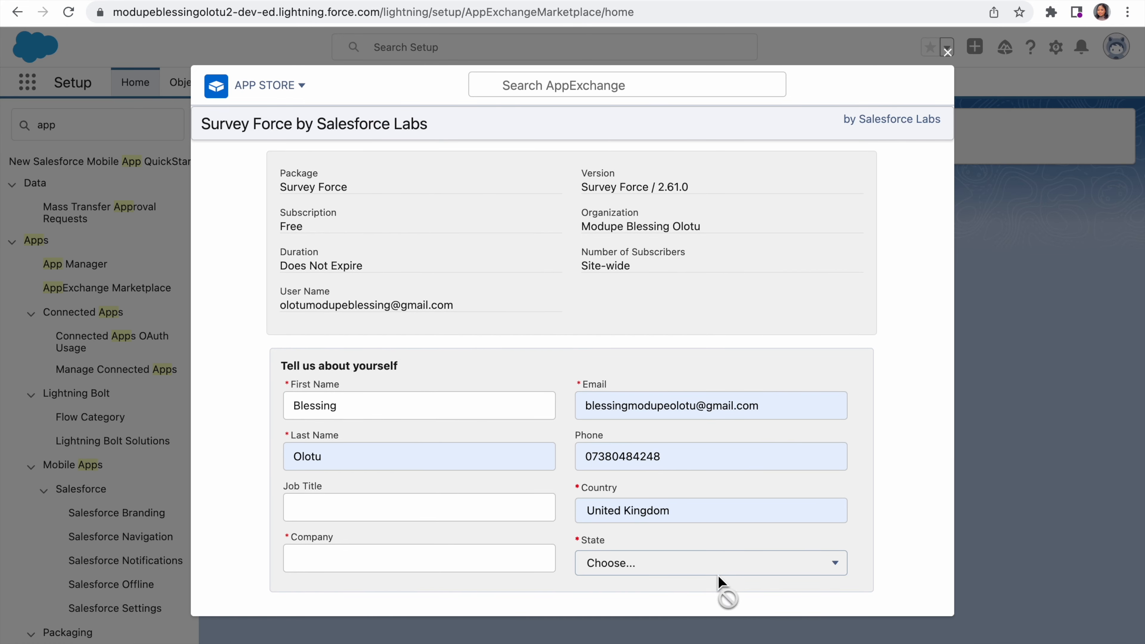
pyautogui.click(434, 512)
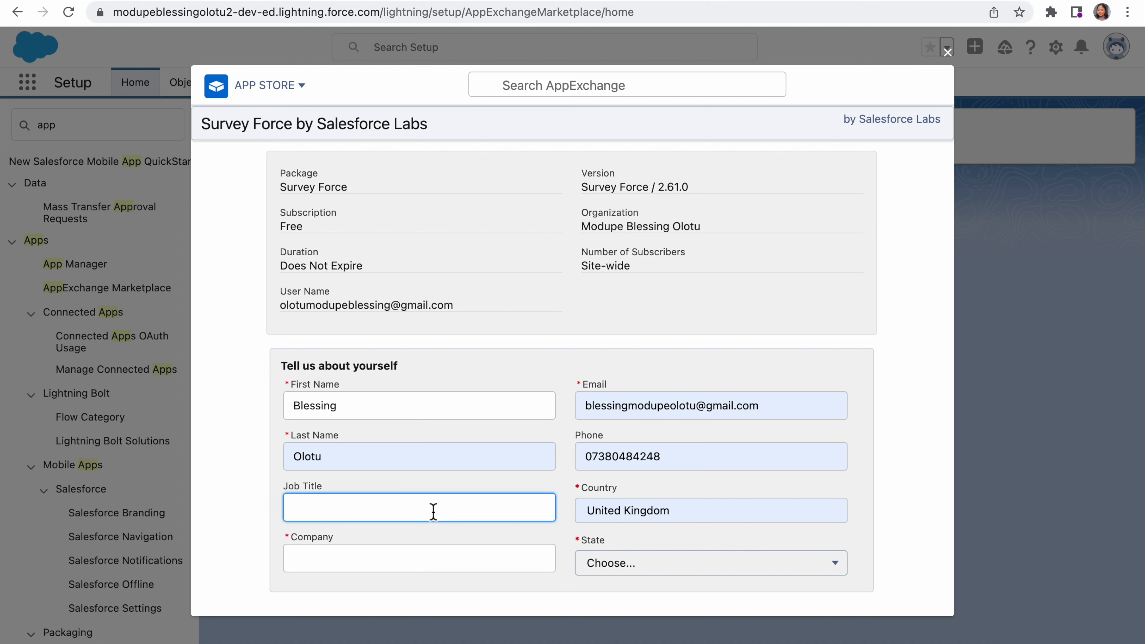
pyautogui.write('Salesforce')
pyautogui.write('a')
pyautogui.press('BackSpace')
pyautogui.write('Administrator')
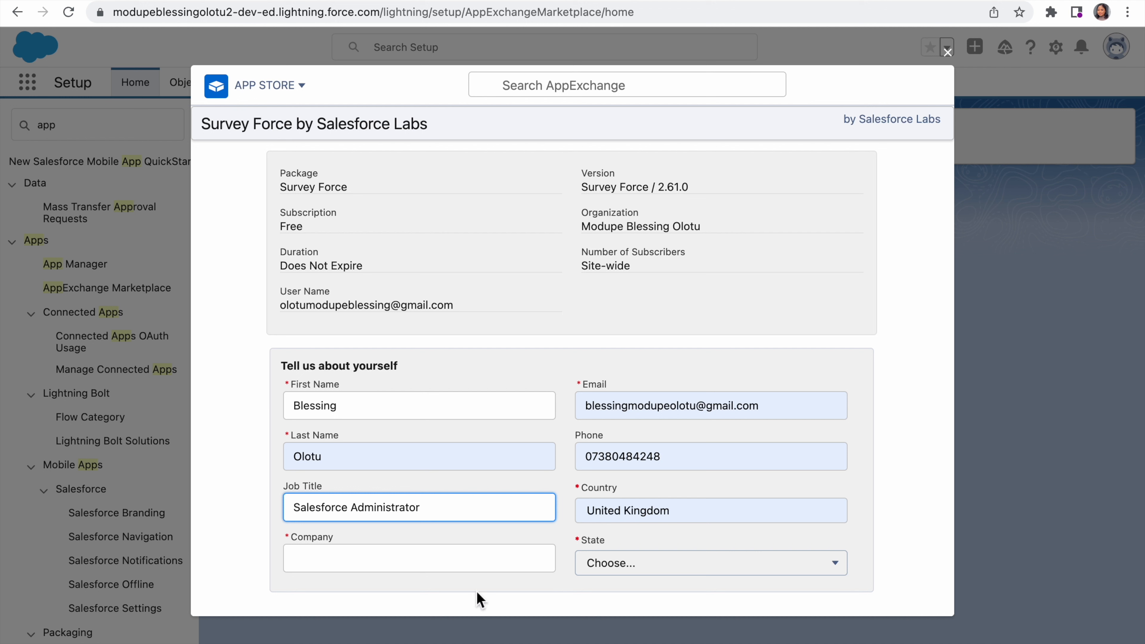
# Step: Enter Mine as the company and try to choose a state
pyautogui.click(438, 552)
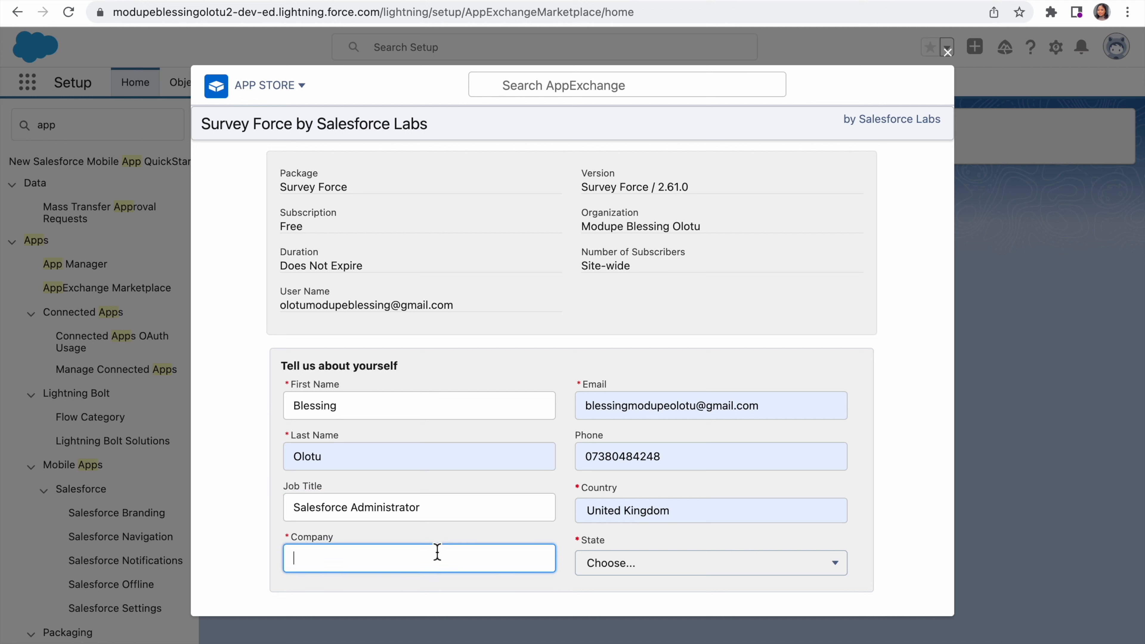
pyautogui.write('Mine')
pyautogui.click(616, 568)
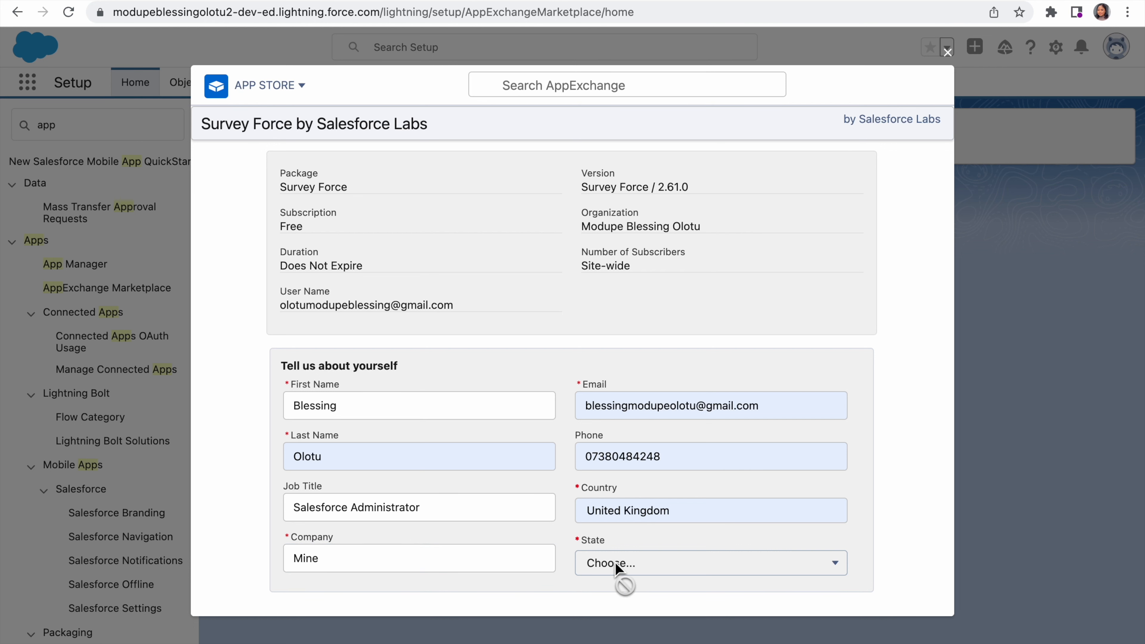
# Step: Agree to the terms and conditions, allow the provider to make contact, and confirm the Survey Force installation
pyautogui.scroll(-3, 590, 549)
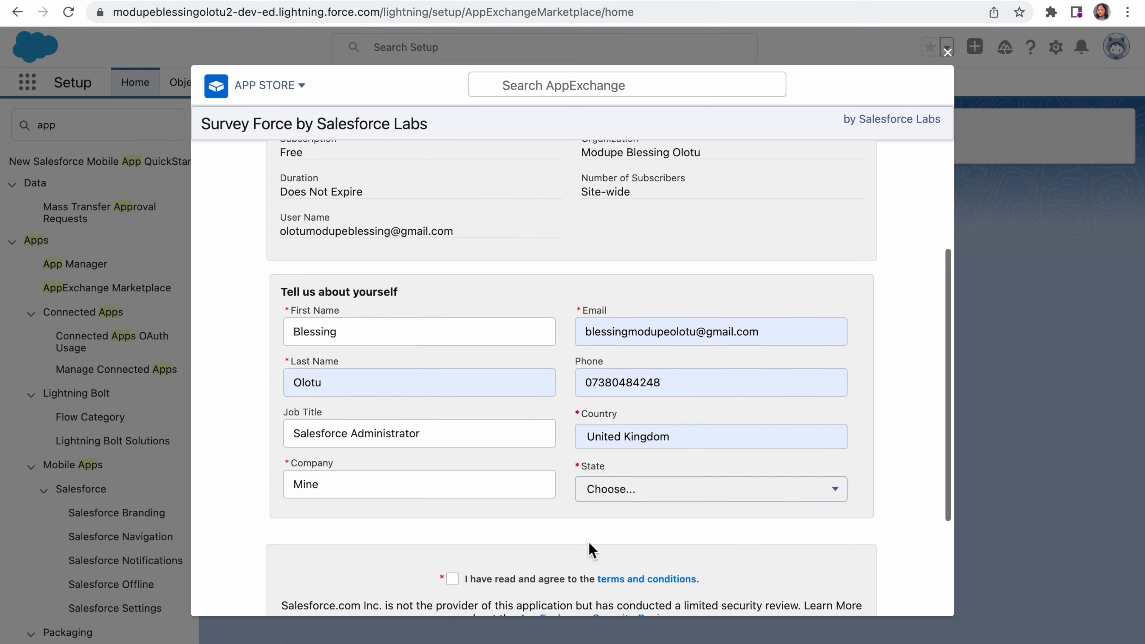
pyautogui.scroll(-1, 589, 543)
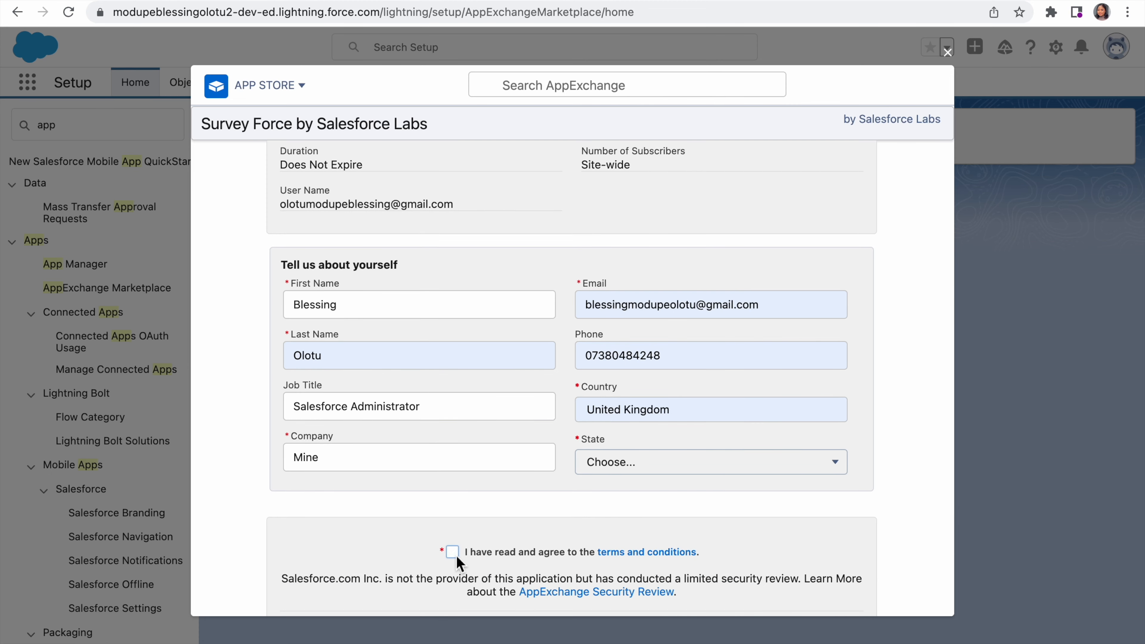
pyautogui.scroll(-5, 456, 556)
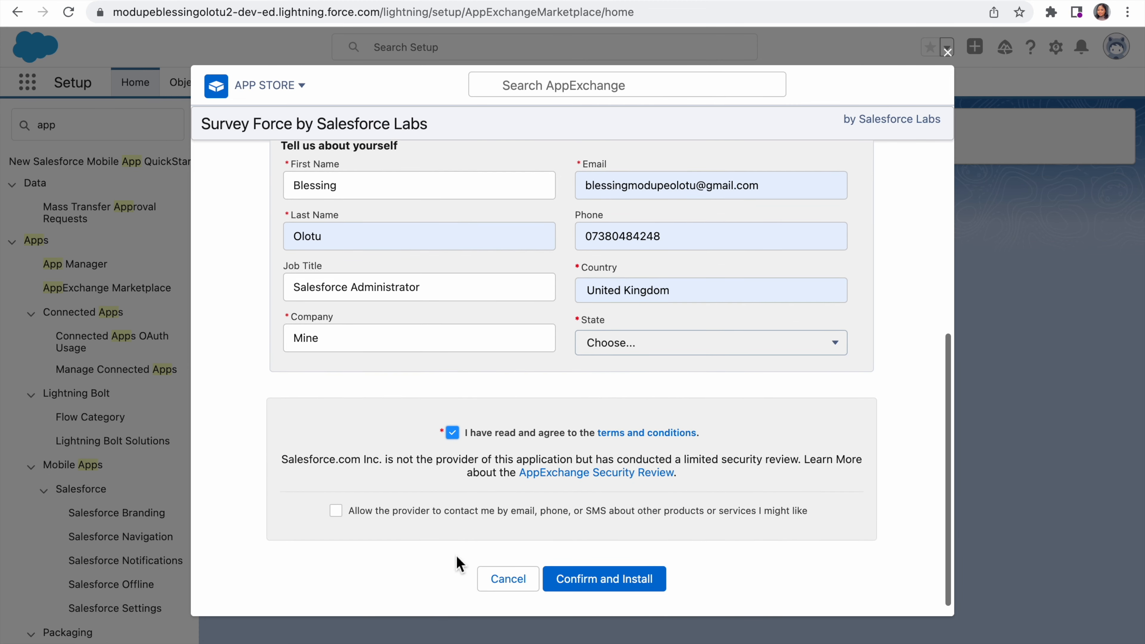
pyautogui.click(336, 511)
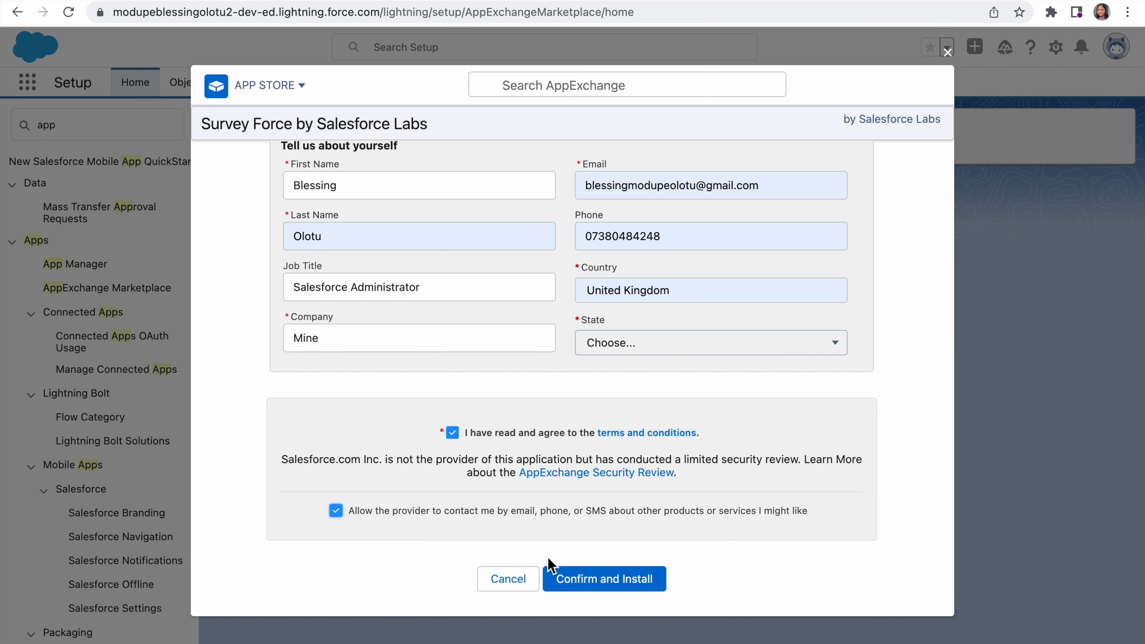
pyautogui.click(612, 588)
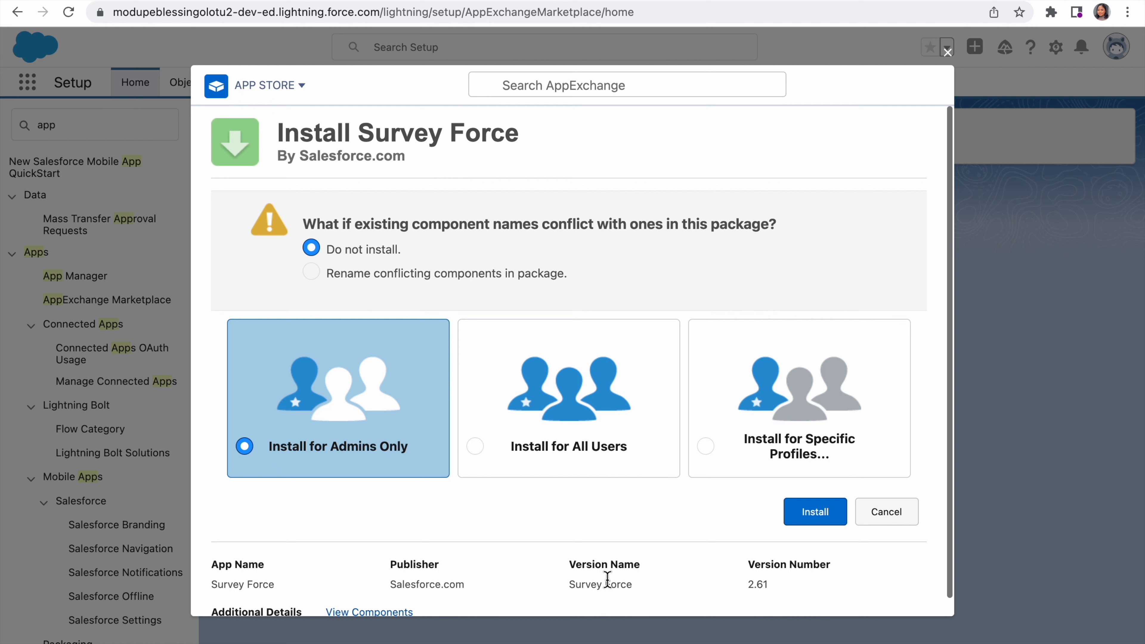
# Step: Try to install Survey Force for all users, and close the AppExchange window
pyautogui.click(476, 446)
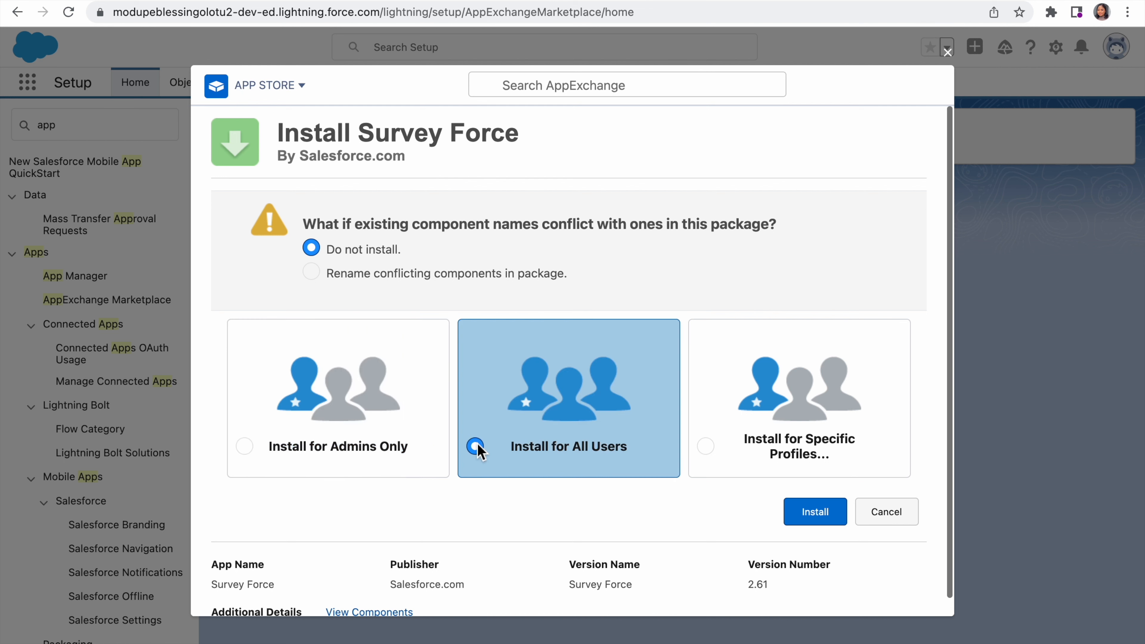
pyautogui.click(827, 519)
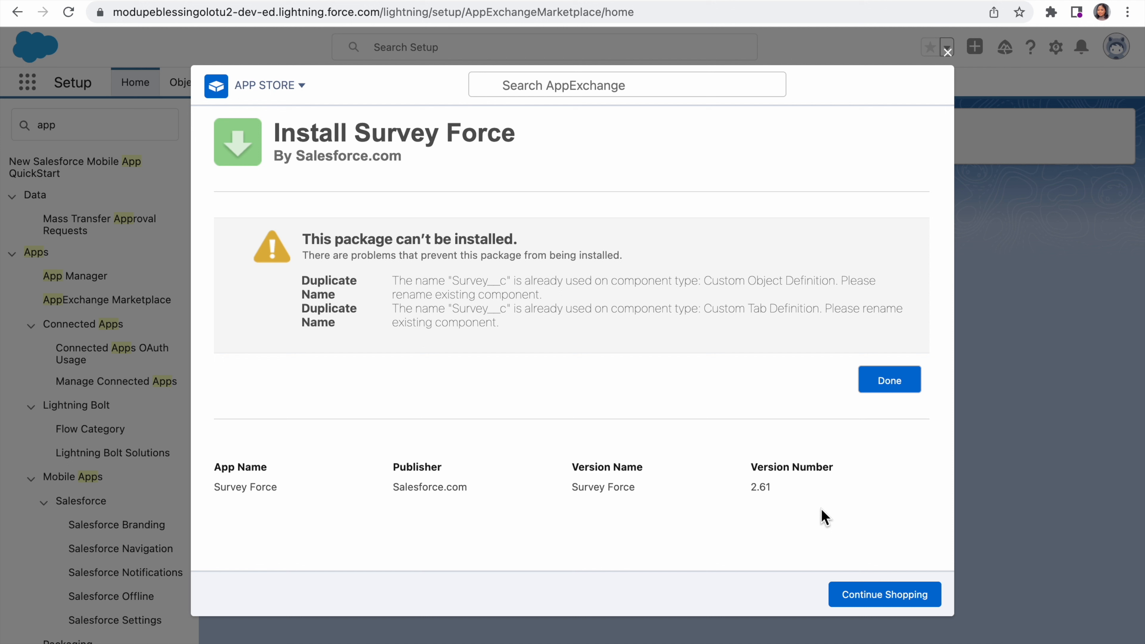
pyautogui.click(905, 385)
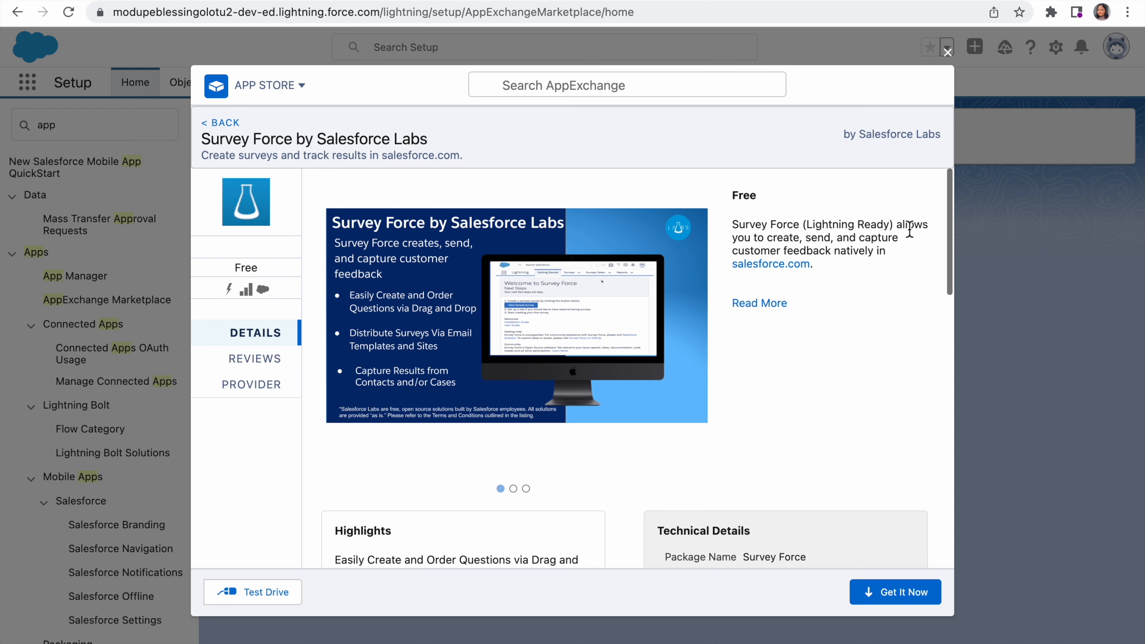
pyautogui.click(948, 53)
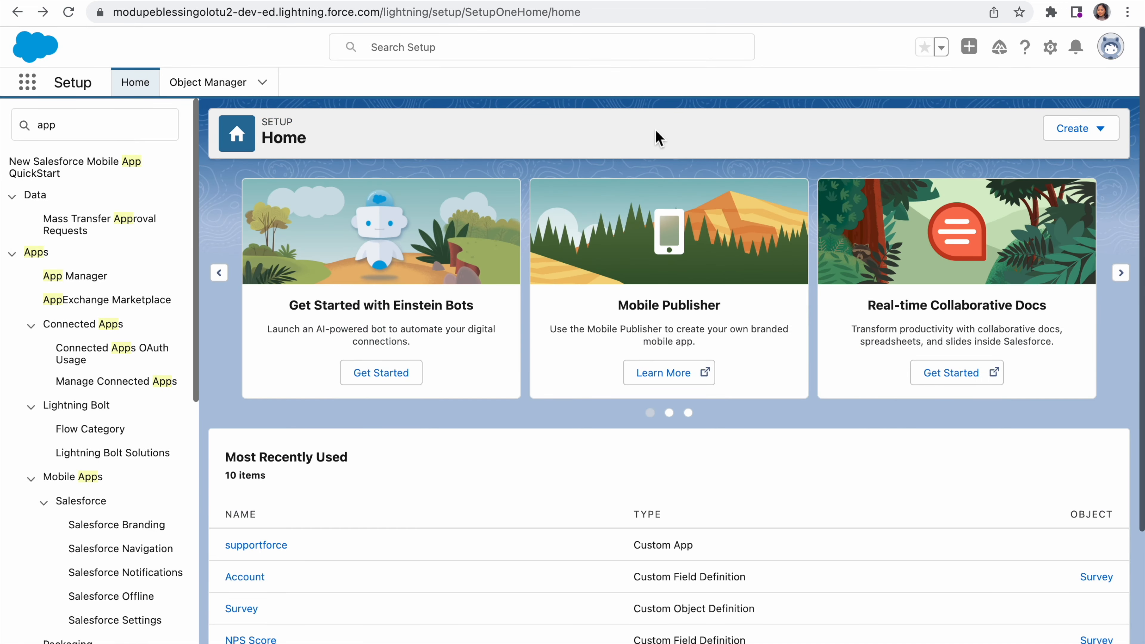
# Step: Try to delete the Survey custom object in Object Manager, and open the filtered lookup that references it
pyautogui.click(210, 86)
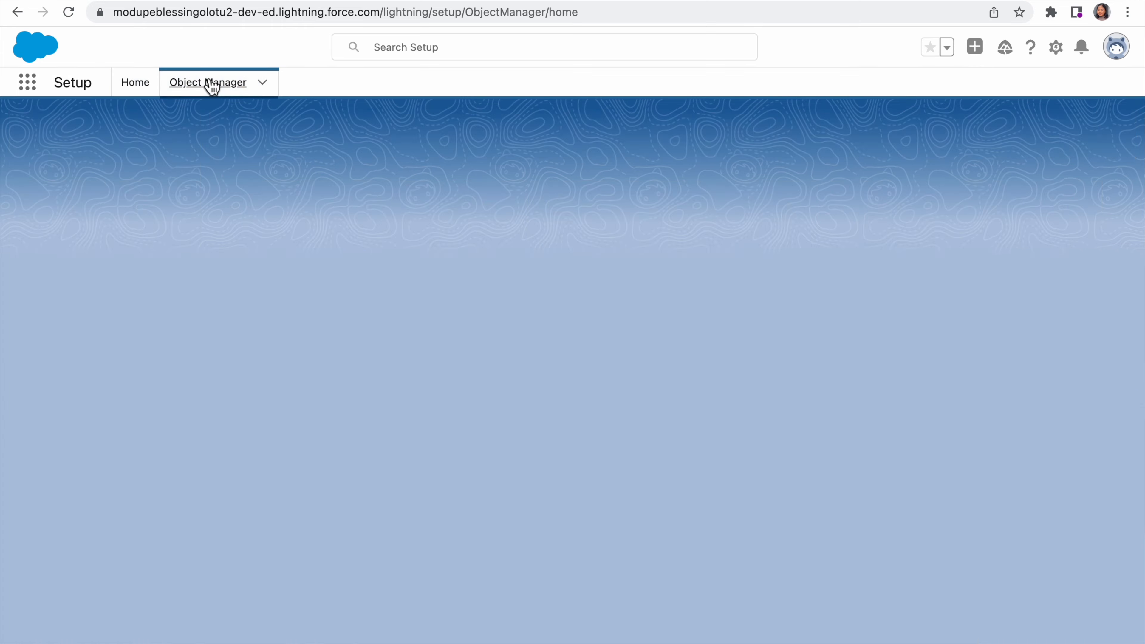
pyautogui.scroll(-1, 119, 331)
pyautogui.scroll(1, 119, 331)
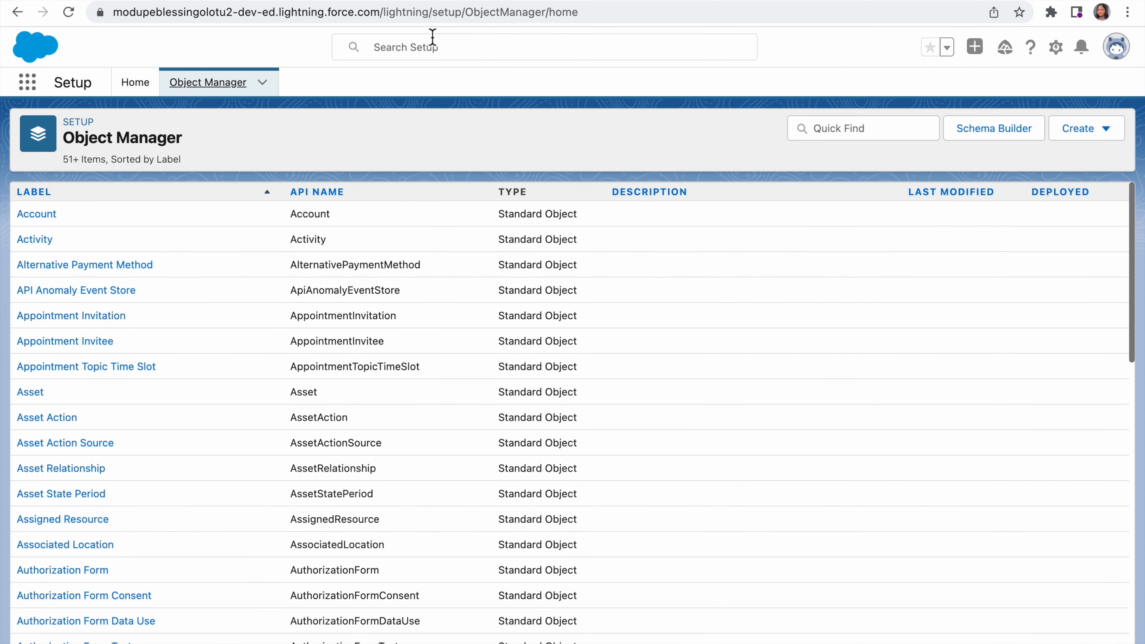
pyautogui.click(805, 127)
pyautogui.write('s')
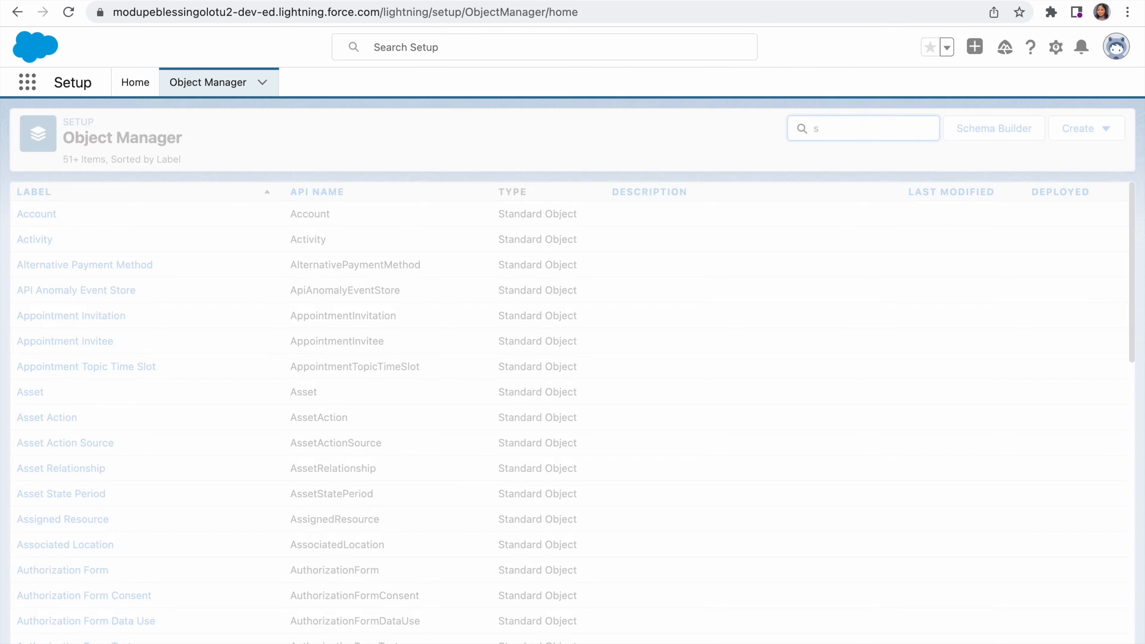
pyautogui.write('ur')
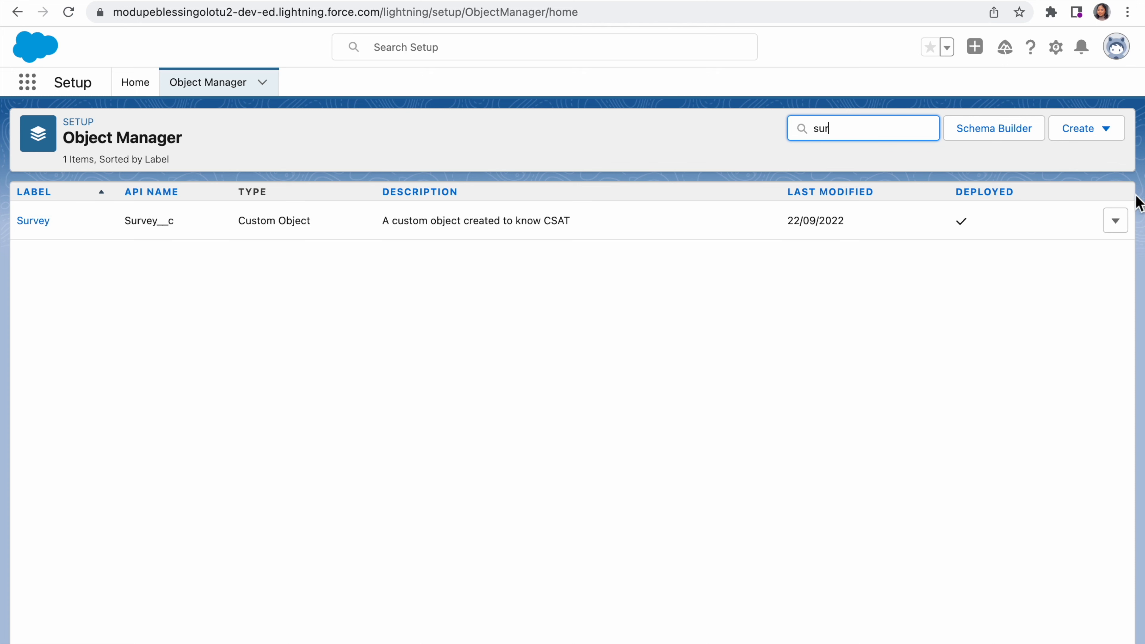
pyautogui.click(1115, 221)
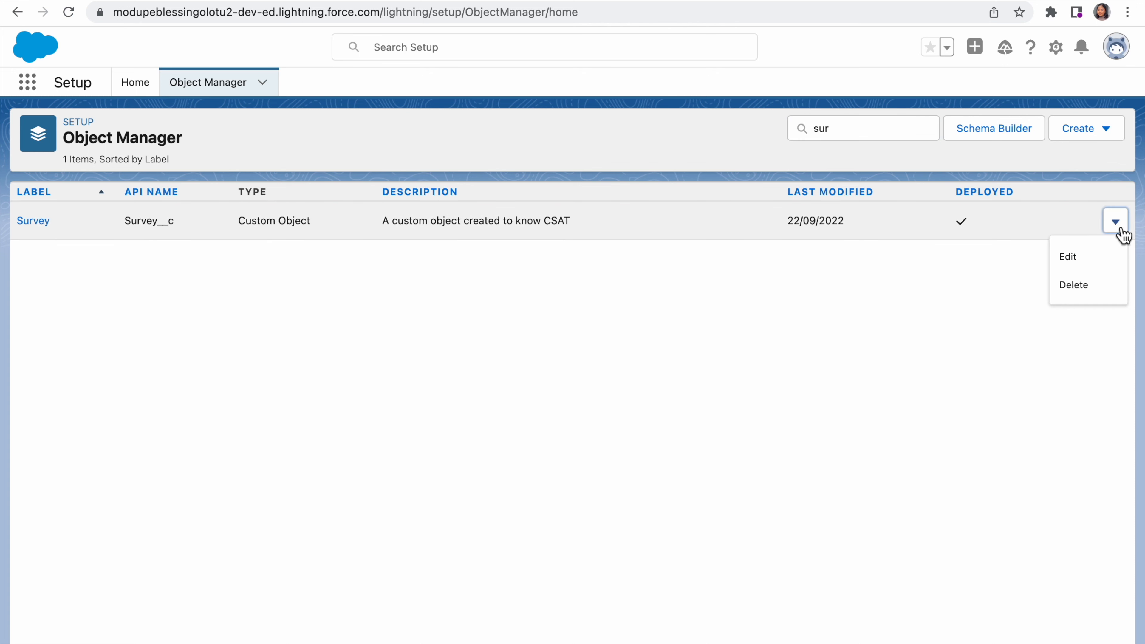
pyautogui.click(1088, 295)
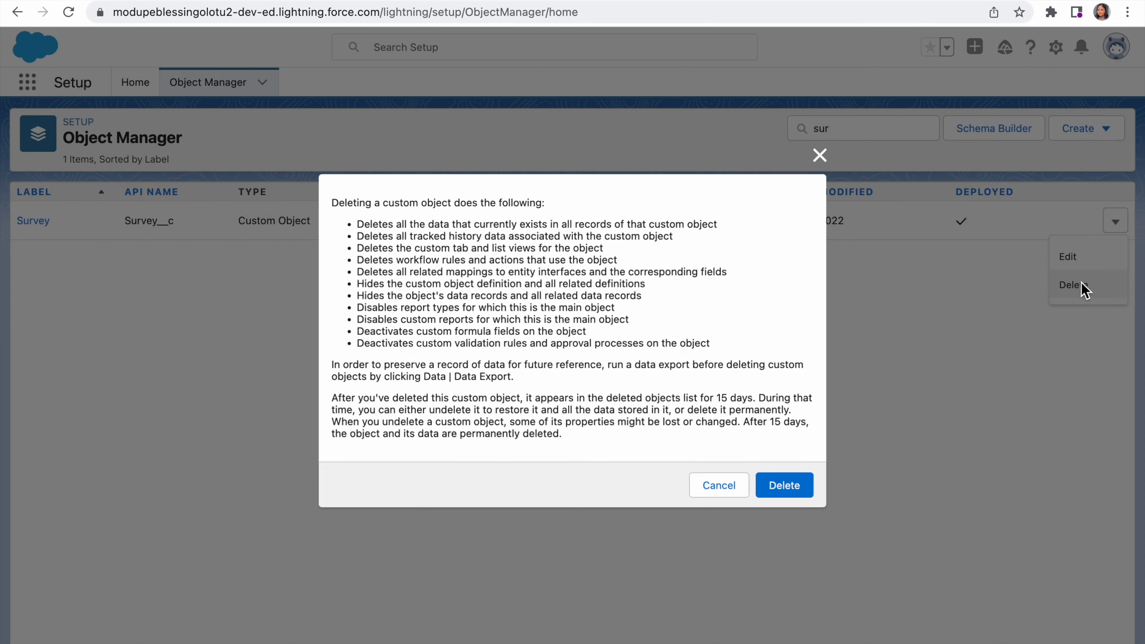
pyautogui.click(780, 475)
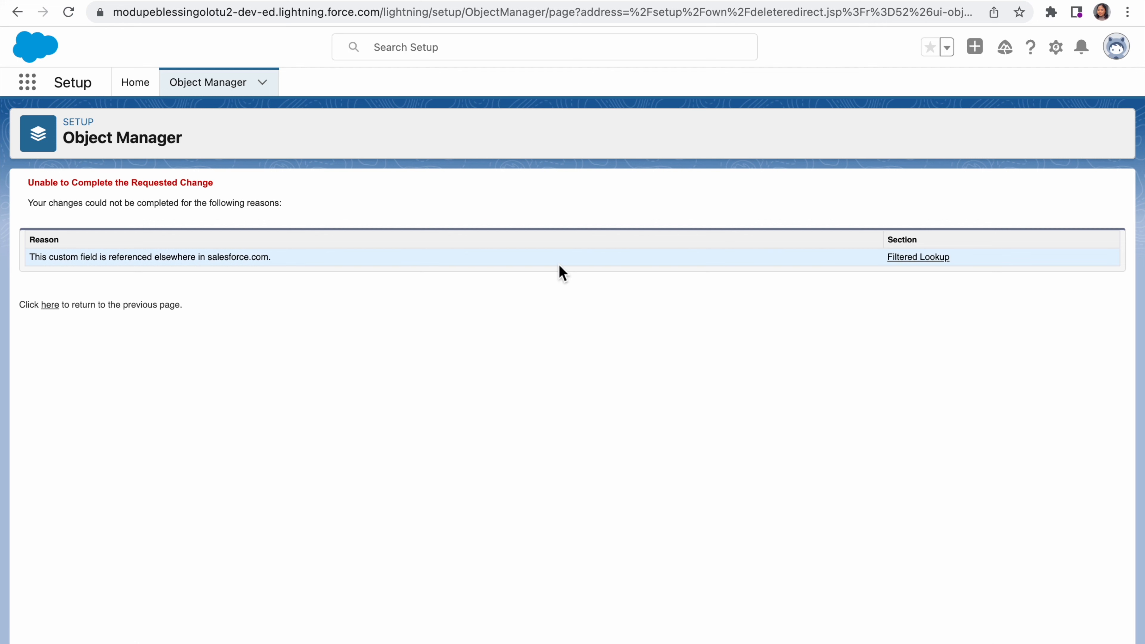
pyautogui.click(908, 257)
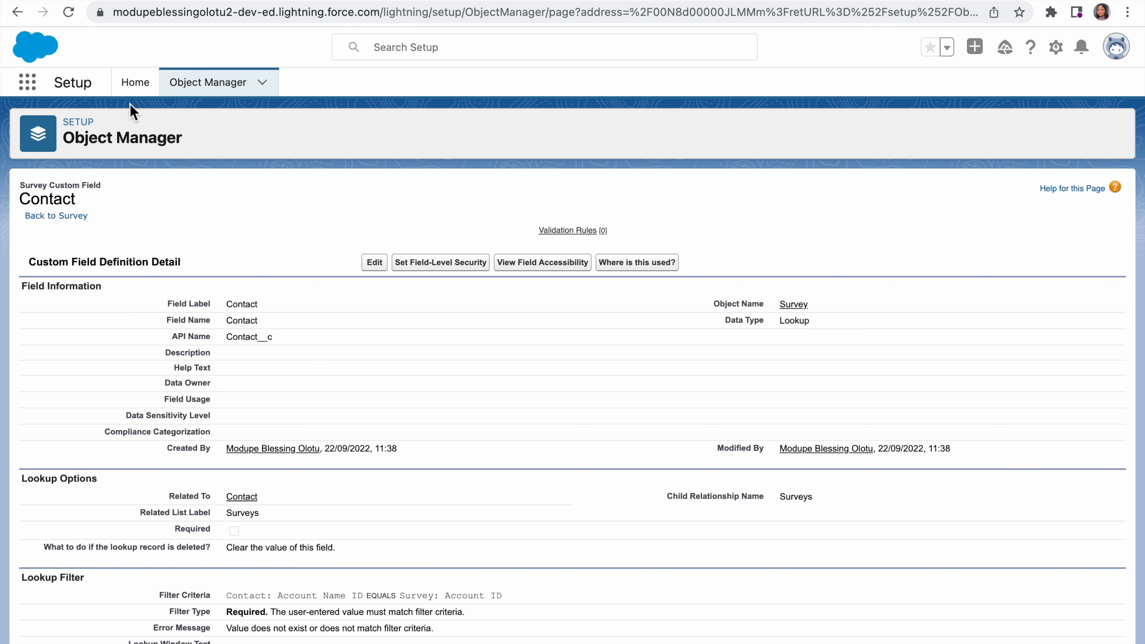
# Step: Find the Survey custom object in Object Manager and open its definition for editing
pyautogui.click(202, 88)
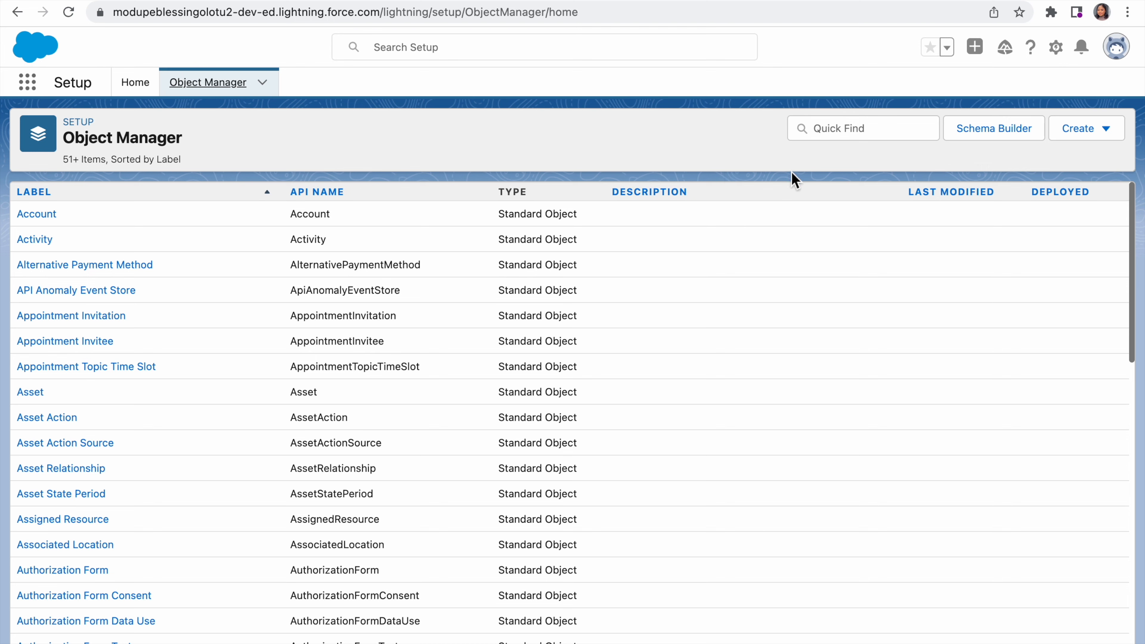
pyautogui.click(835, 131)
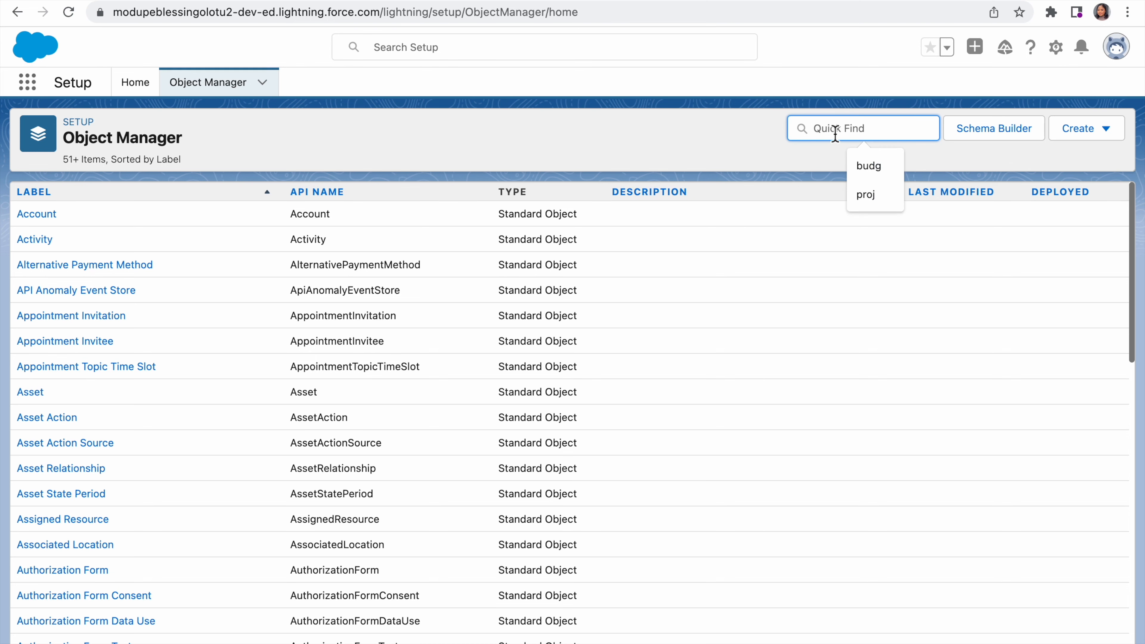
pyautogui.write('sur')
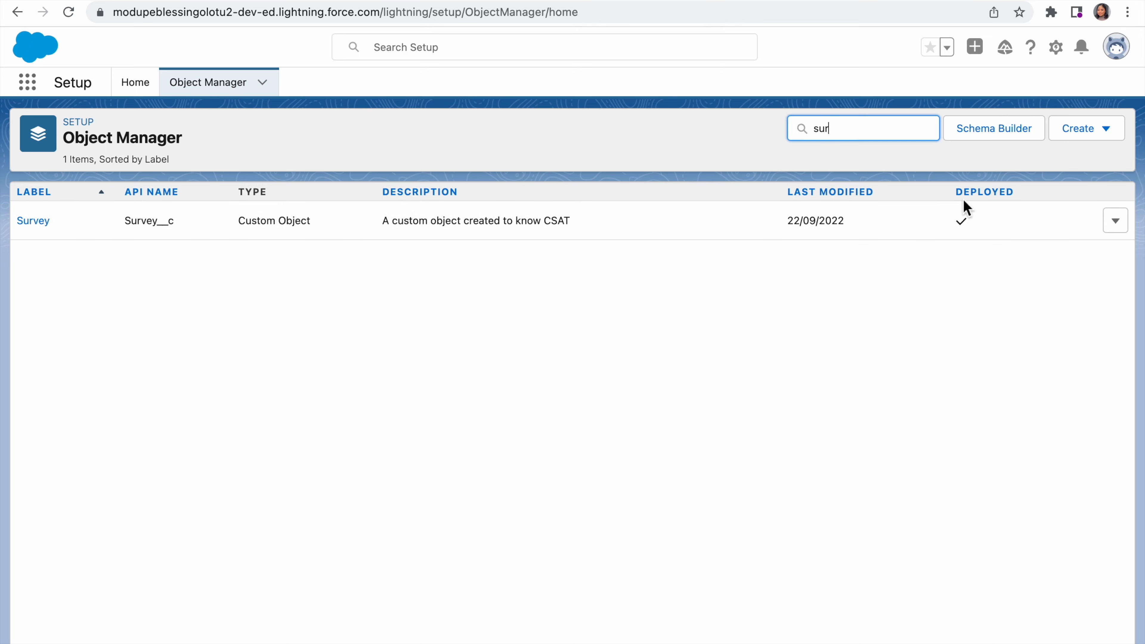
pyautogui.click(1116, 223)
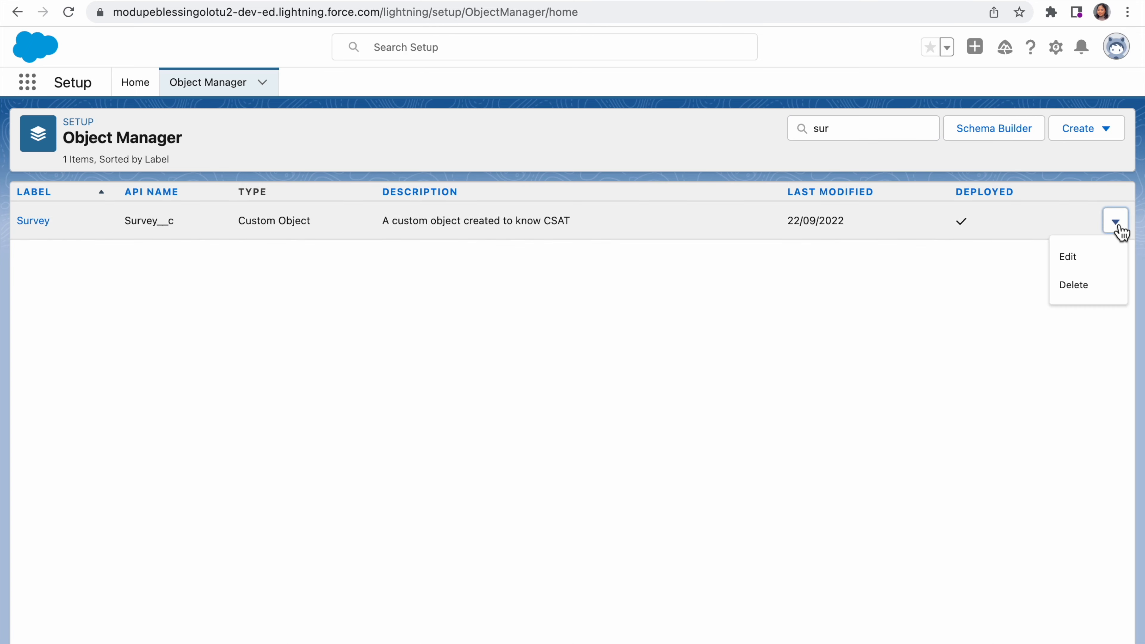
pyautogui.click(1075, 261)
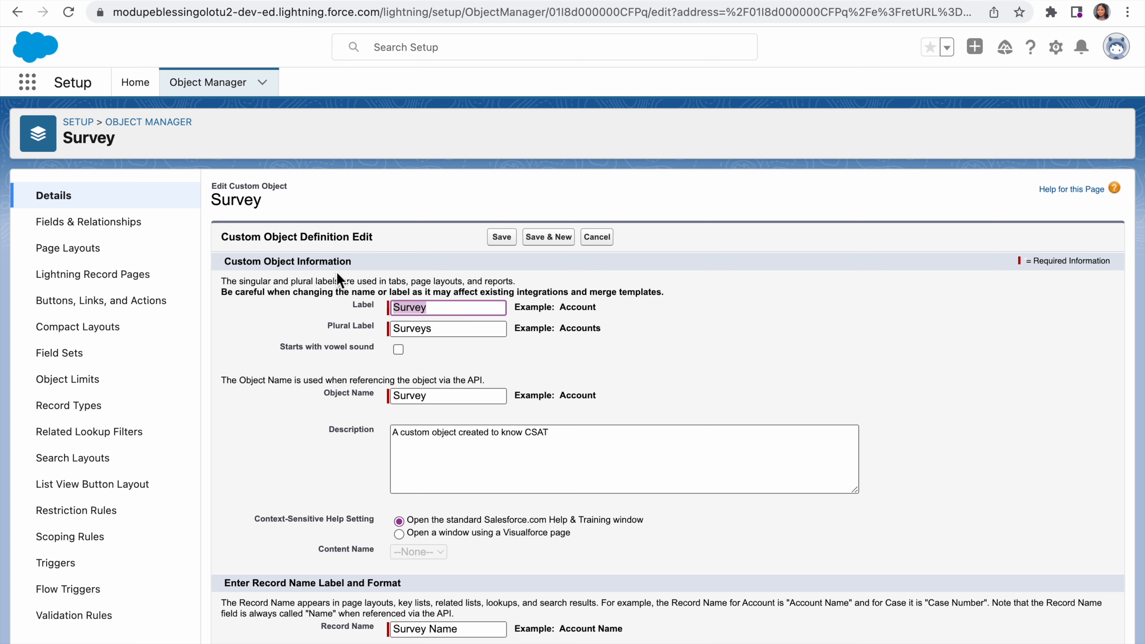
# Step: Set the custom object's label to Review
pyautogui.click(435, 311)
pyautogui.press('BackSpace')
pyautogui.press('BackSpace')
pyautogui.press('BackSpace')
pyautogui.press('BackSpace')
pyautogui.press('BackSpace')
pyautogui.press('BackSpace')
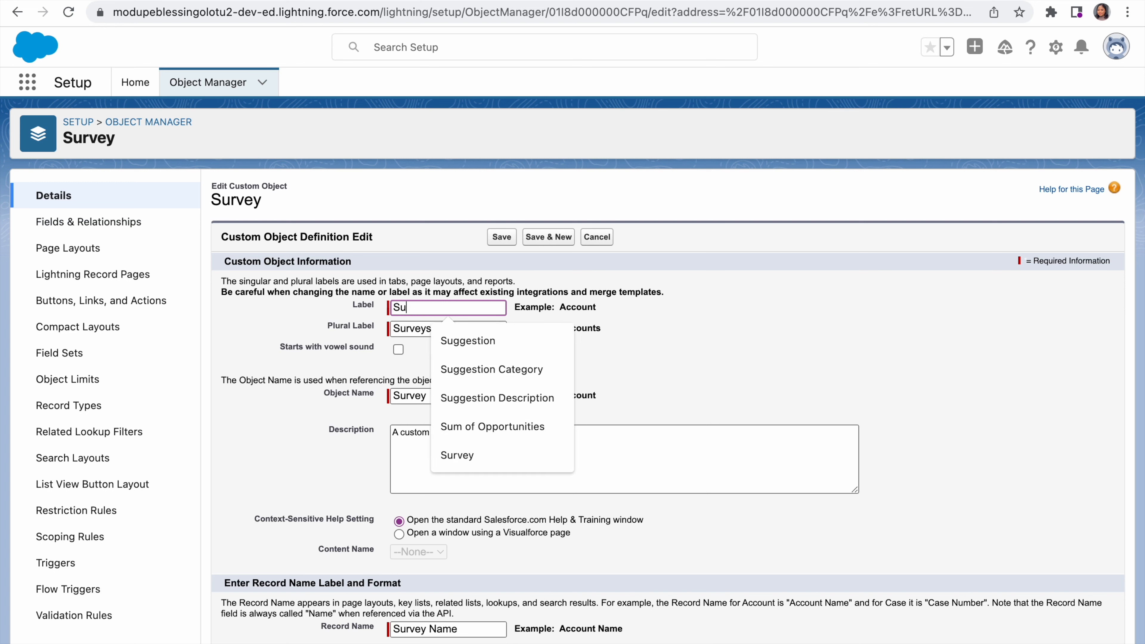
pyautogui.write('Review')
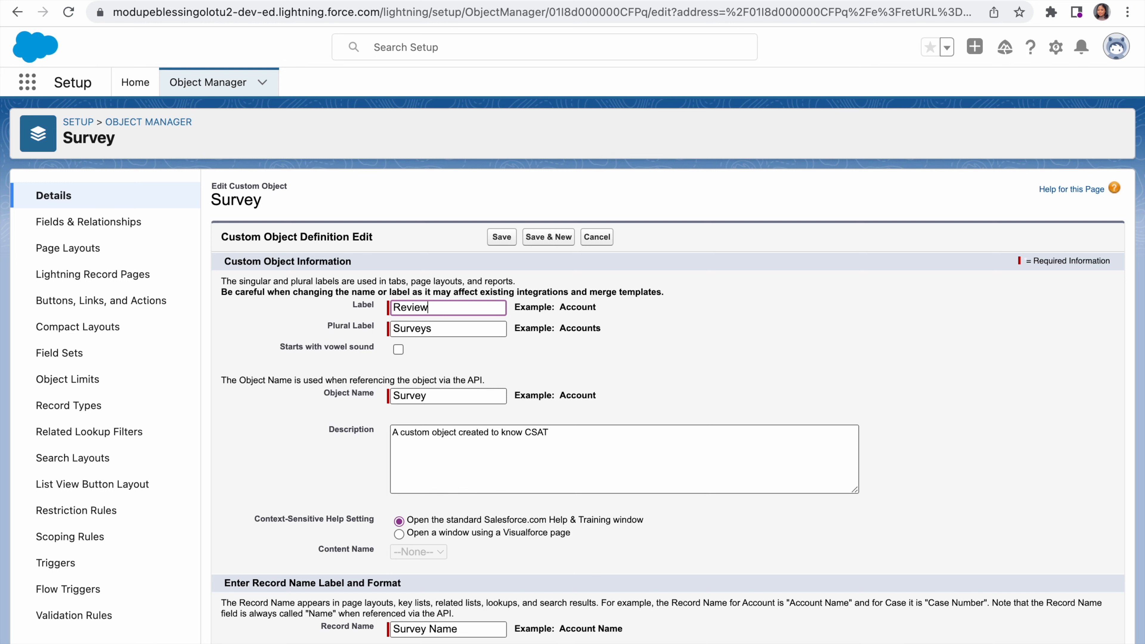
# Step: Set the custom object's plural label to Reviews
pyautogui.click(438, 330)
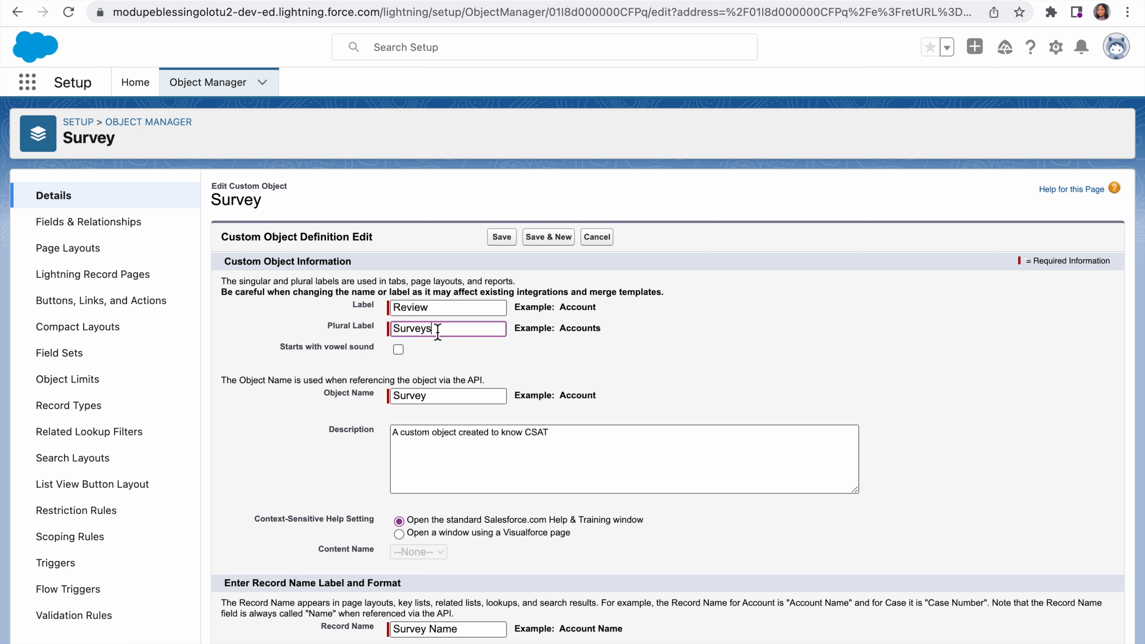
pyautogui.press('BackSpace')
pyautogui.press('BackSpace')
pyautogui.press('BackSpace')
pyautogui.press('BackSpace')
pyautogui.press('BackSpace')
pyautogui.press('BackSpace')
pyautogui.press('BackSpace')
pyautogui.write('reviews')
pyautogui.press('Left')
pyautogui.press('Left')
pyautogui.press('Delete')
pyautogui.write('R')
# Step: Set the custom object's API object name to Review
pyautogui.click(431, 397)
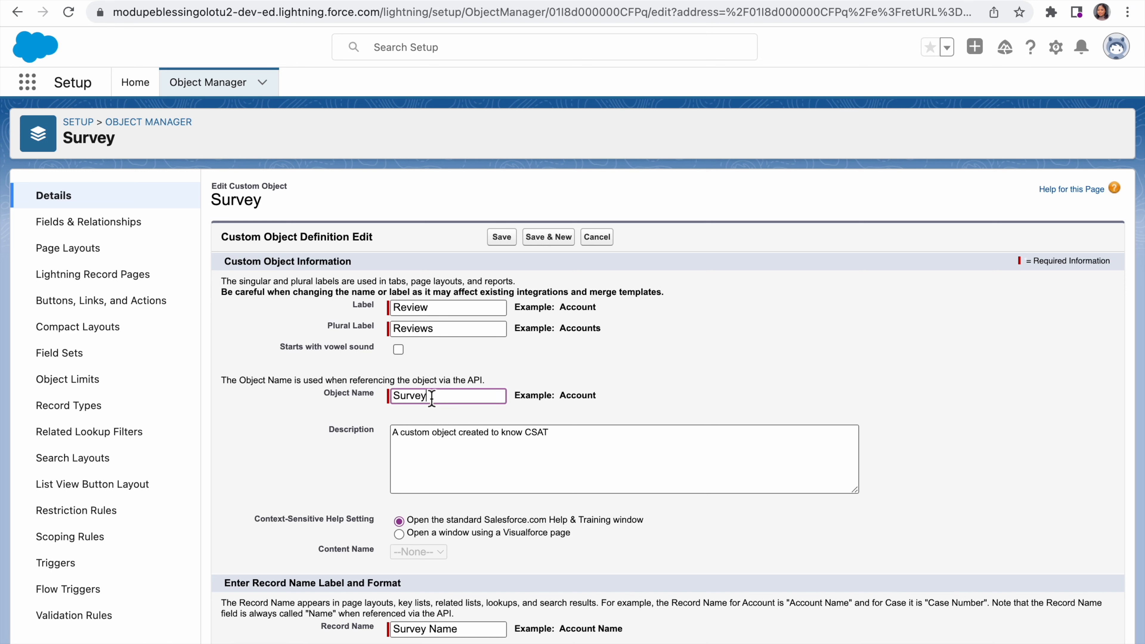
pyautogui.press('BackSpace')
pyautogui.press('BackSpace')
pyautogui.press('BackSpace')
pyautogui.press('BackSpace')
pyautogui.press('BackSpace')
pyautogui.press('BackSpace')
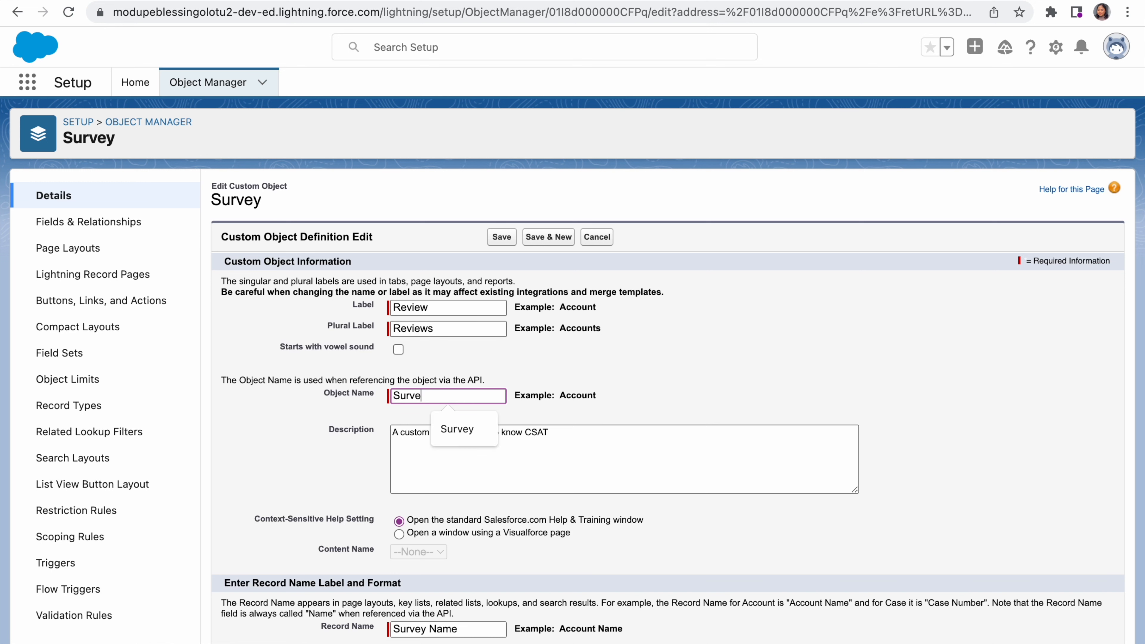
pyautogui.write('Review')
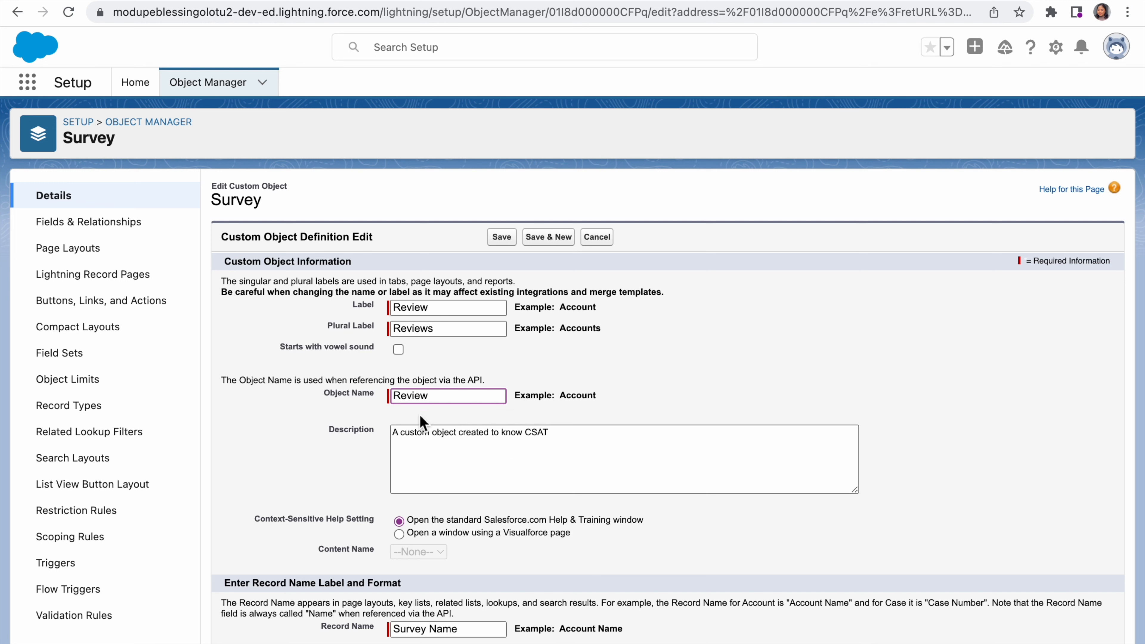
# Step: Set the record name of the custom object to Customer (s) Review
pyautogui.click(566, 438)
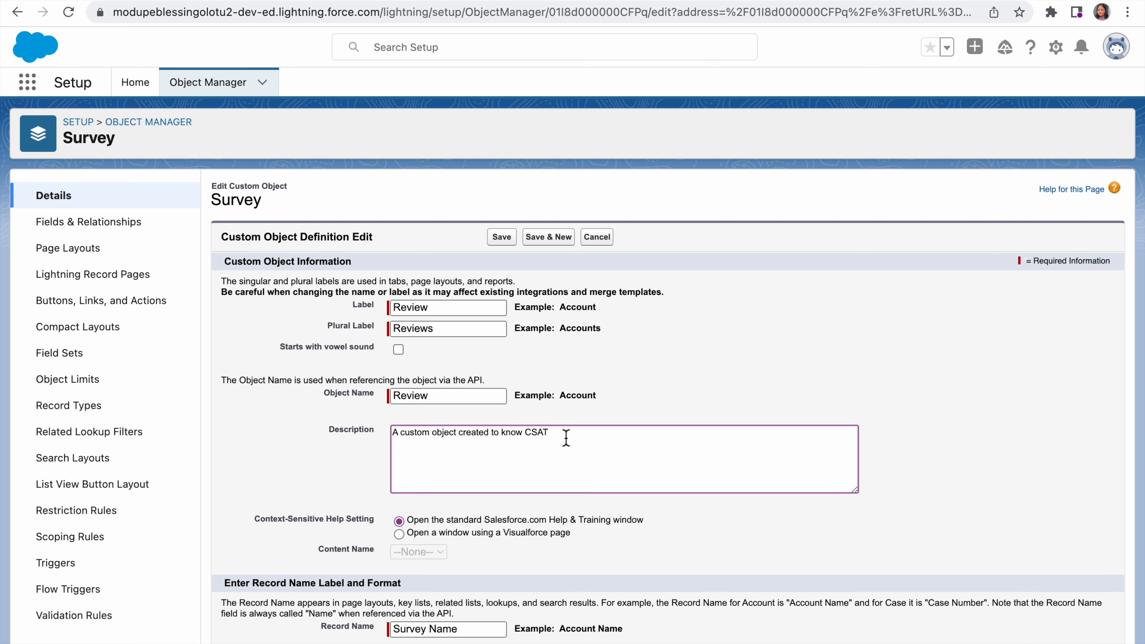
pyautogui.scroll(-5, 567, 438)
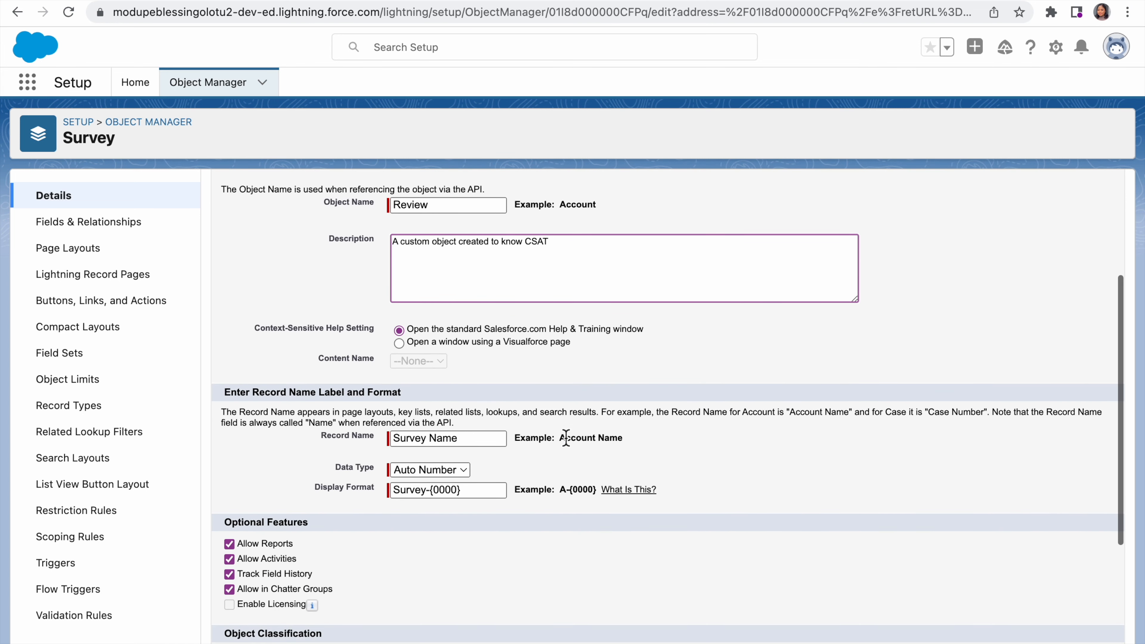
pyautogui.click(419, 443)
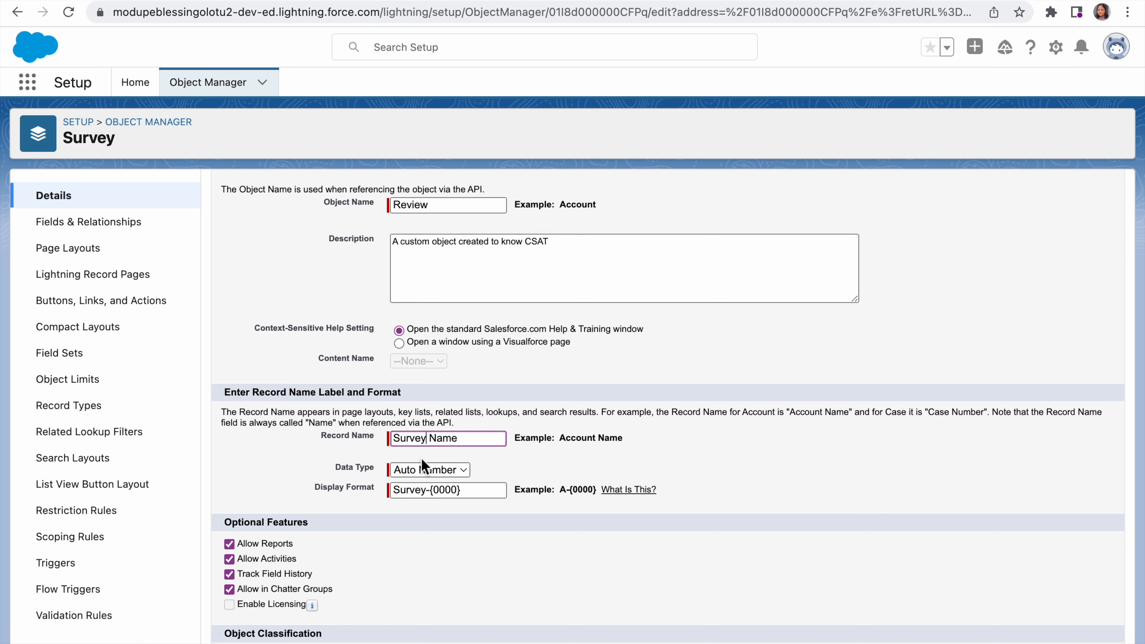
pyautogui.press('BackSpace')
pyautogui.press('BackSpace')
pyautogui.press('BackSpace')
pyautogui.press('BackSpace')
pyautogui.press('BackSpace')
pyautogui.press('BackSpace')
pyautogui.press('BackSpace')
pyautogui.press('BackSpace')
pyautogui.press('BackSpace')
pyautogui.press('BackSpace')
pyautogui.press('BackSpace')
pyautogui.write('CU')
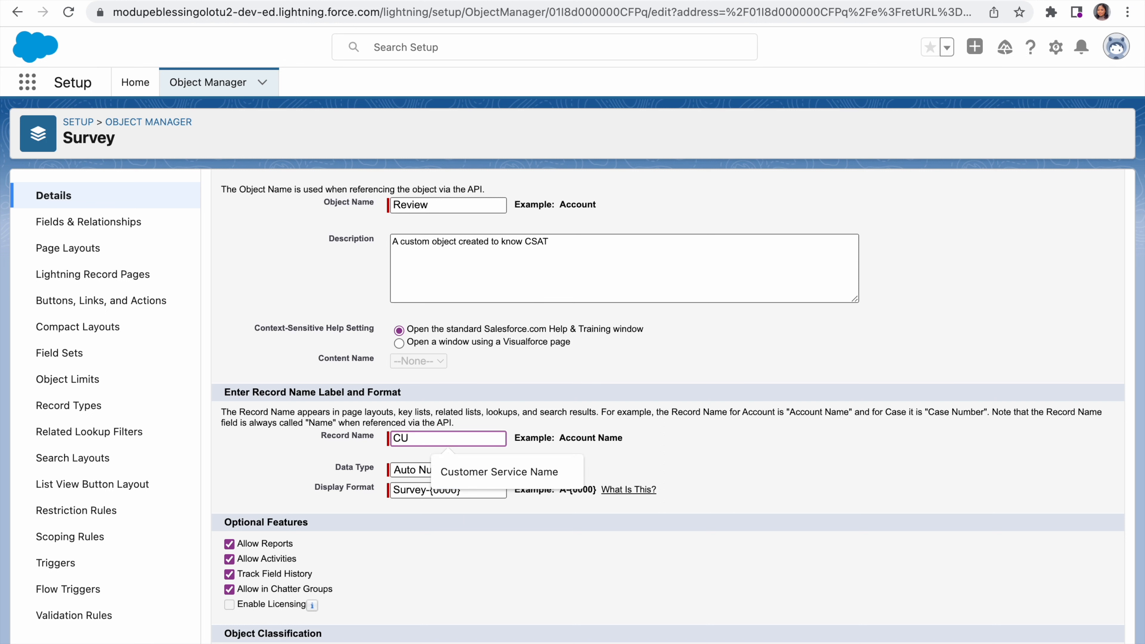
pyautogui.press('BackSpace')
pyautogui.write('ustomer (s')
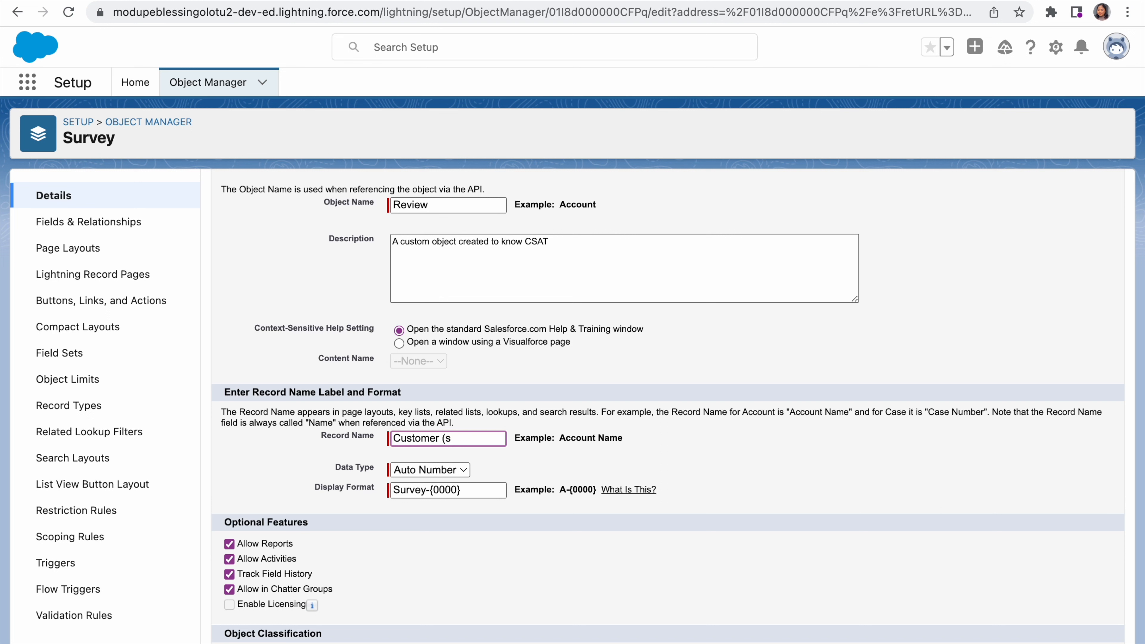
pyautogui.write(') review')
pyautogui.click(466, 439)
pyautogui.press('Left')
pyautogui.press('BackSpace')
pyautogui.write('R')
# Step: Set the auto-number display format of the record name to Review-{0000}
pyautogui.click(439, 488)
pyautogui.press('Left')
pyautogui.press('Left')
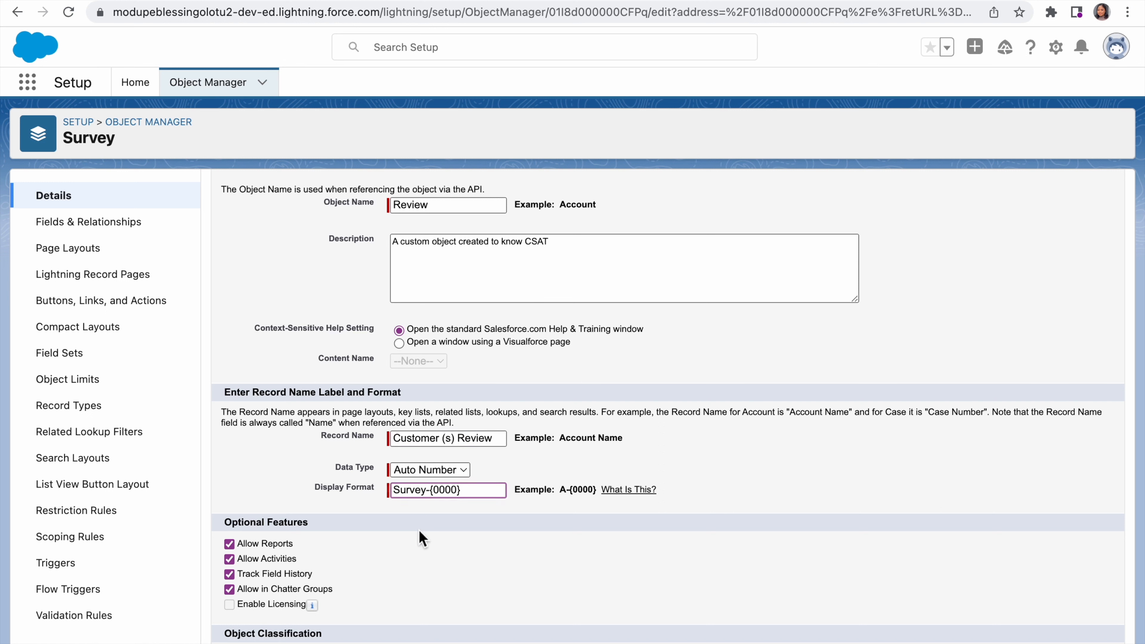
pyautogui.press('BackSpace')
pyautogui.press('BackSpace')
pyautogui.press('BackSpace')
pyautogui.press('BackSpace')
pyautogui.press('BackSpace')
pyautogui.press('BackSpace')
pyautogui.write('Review')
# Step: Save the edited custom object definition and acknowledge the display format notice
pyautogui.scroll(-5, 404, 591)
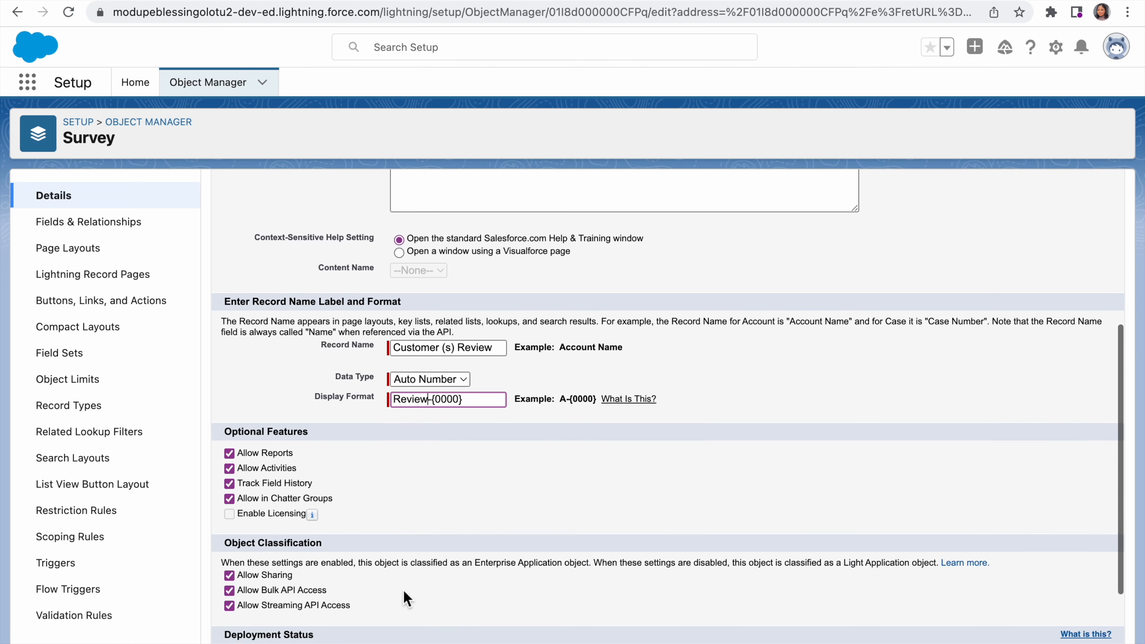
pyautogui.scroll(-1, 403, 591)
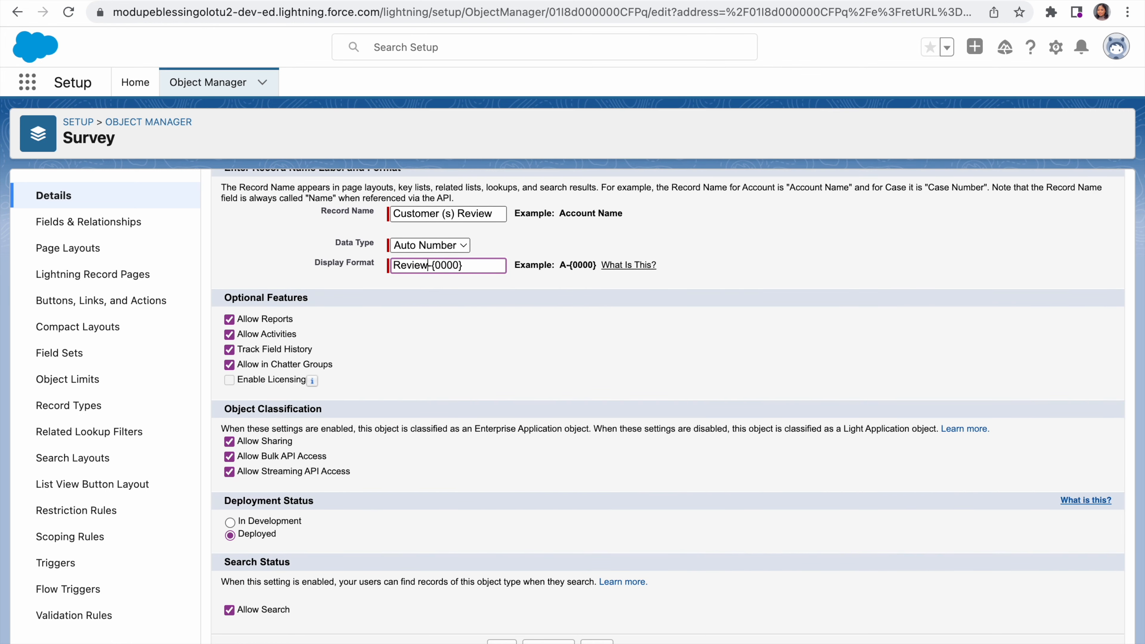
pyautogui.click(502, 642)
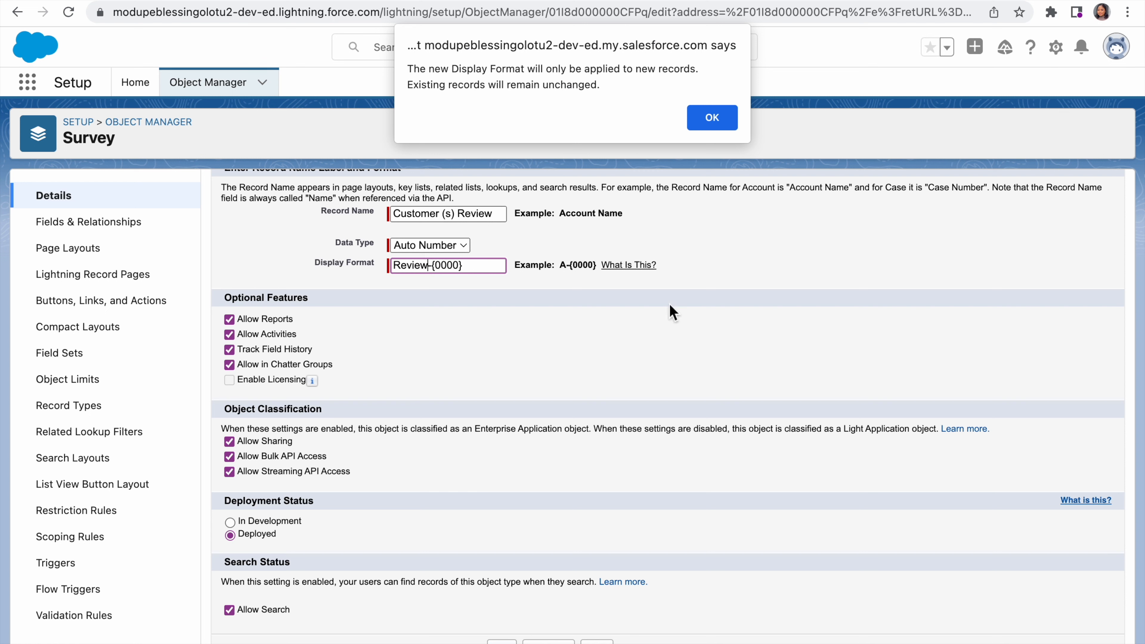
pyautogui.click(711, 115)
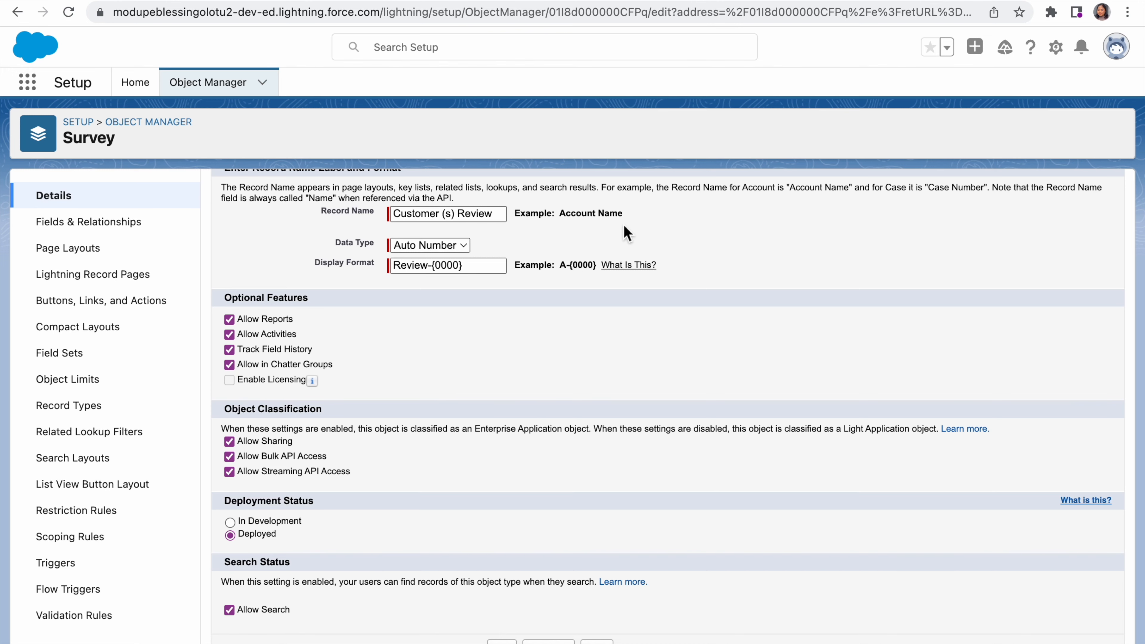
pyautogui.scroll(10, 627, 233)
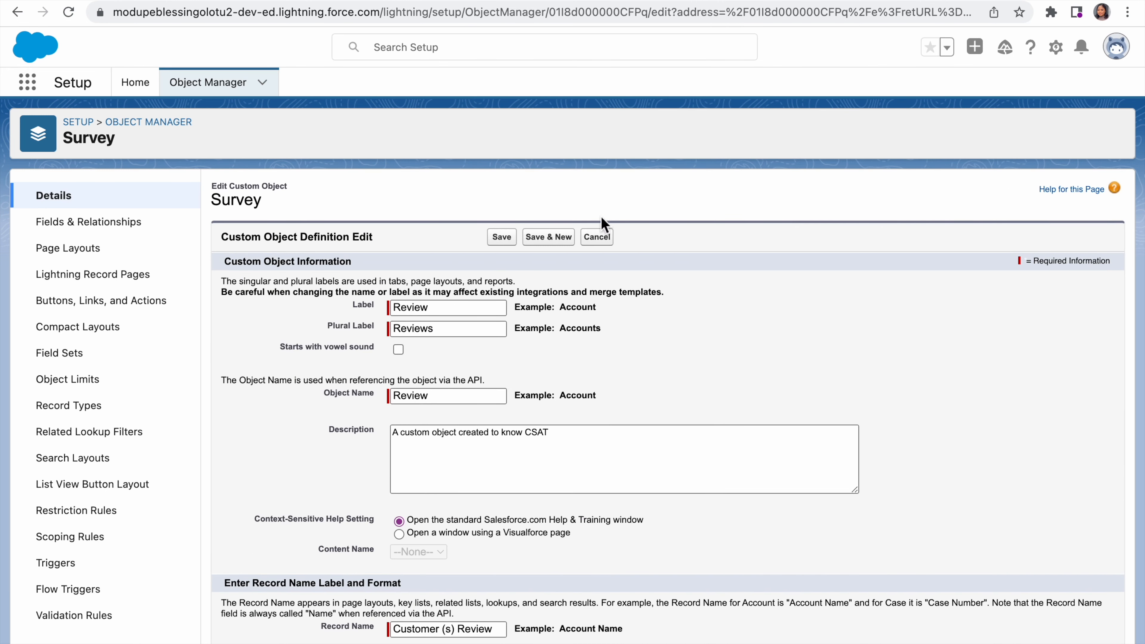
pyautogui.click(504, 240)
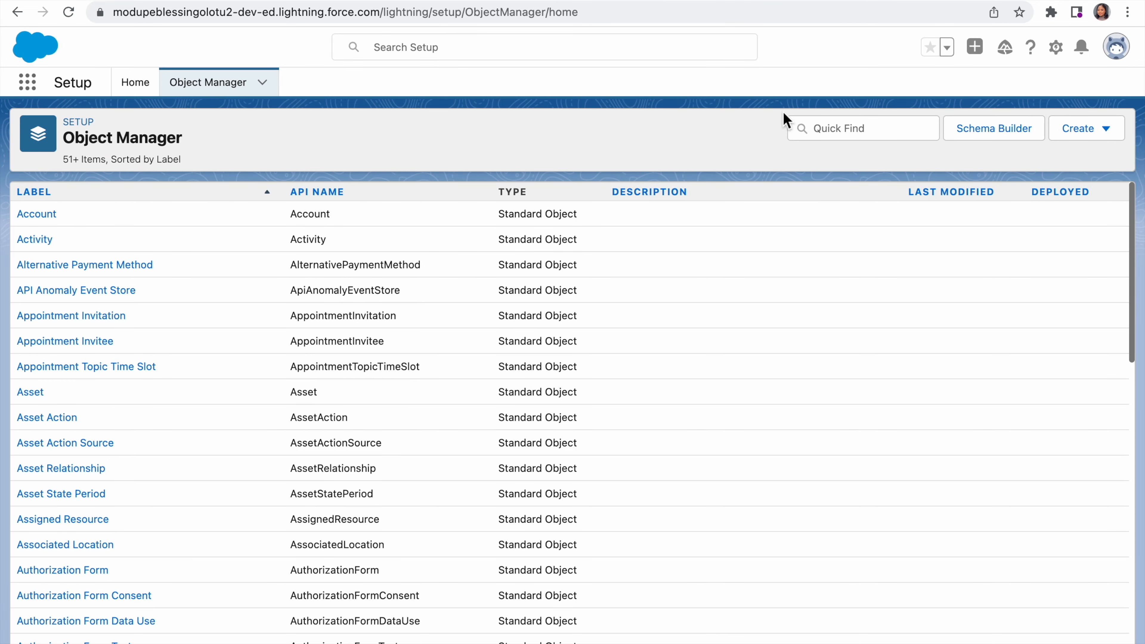
# Step: Search the Object Manager for "sur" and return to the Setup home page
pyautogui.click(839, 128)
pyautogui.write('sur')
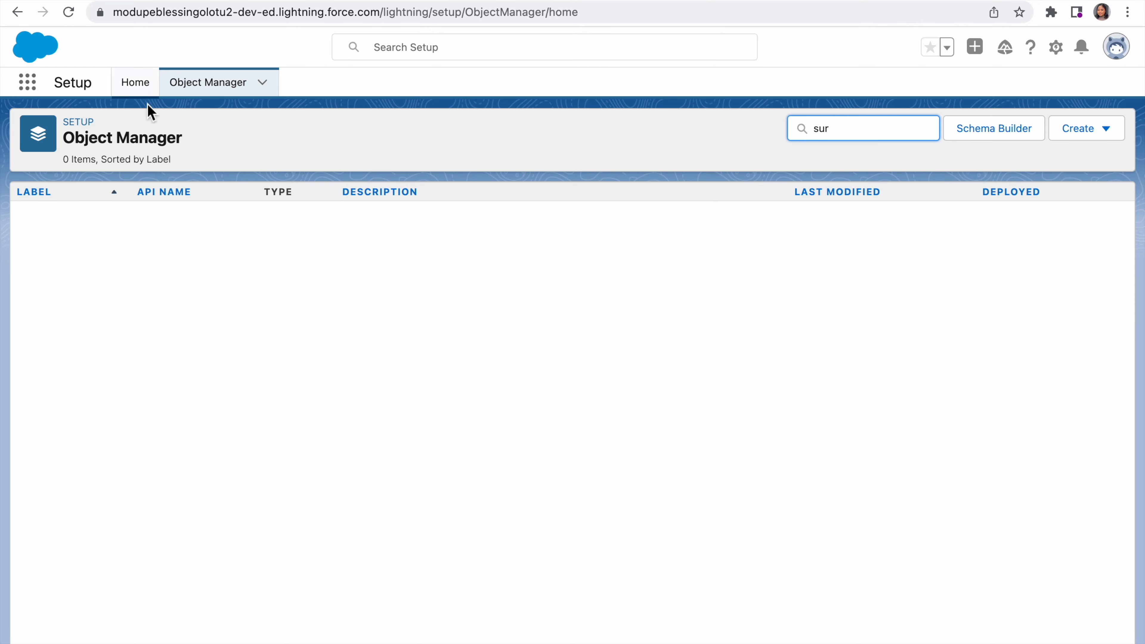
pyautogui.click(145, 91)
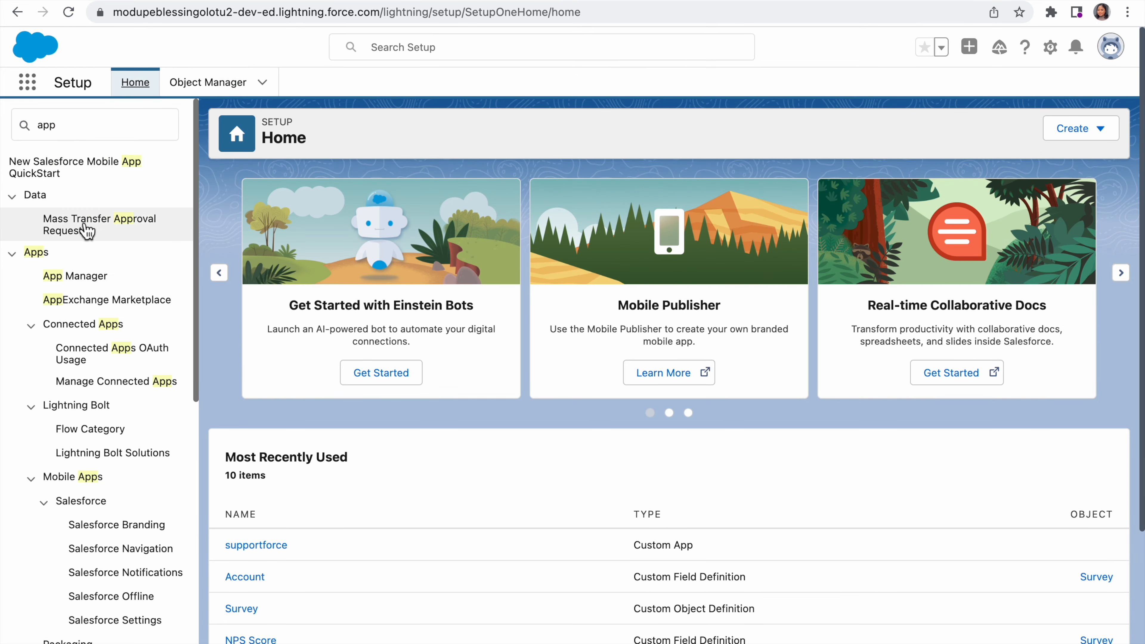
# Step: Switch to the Service app and reopen Setup for it
pyautogui.click(131, 308)
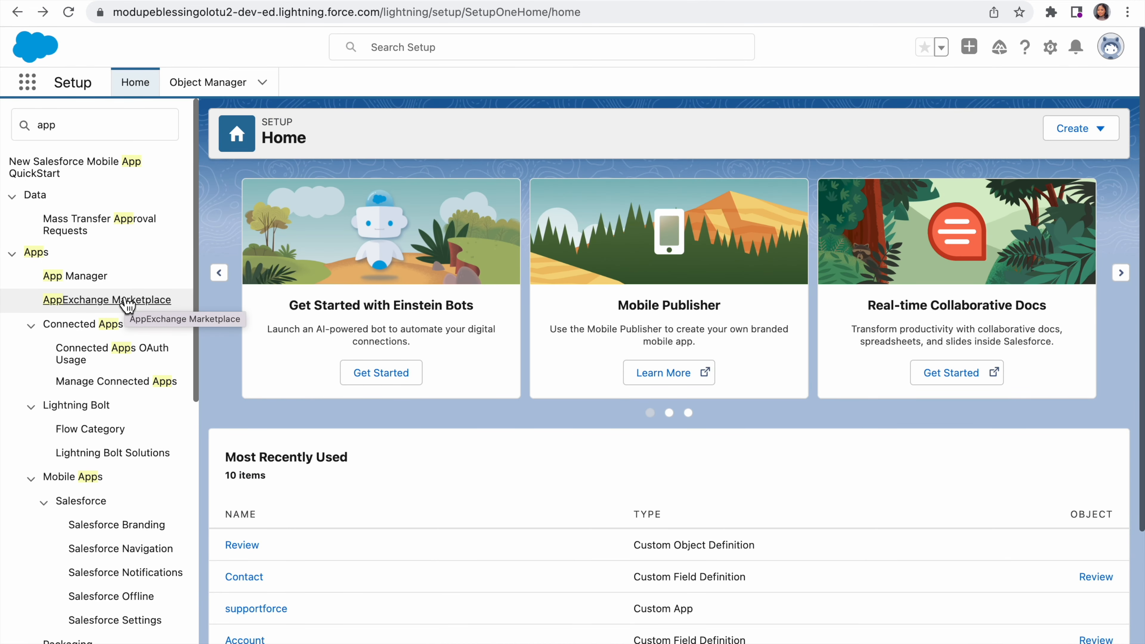
pyautogui.click(28, 83)
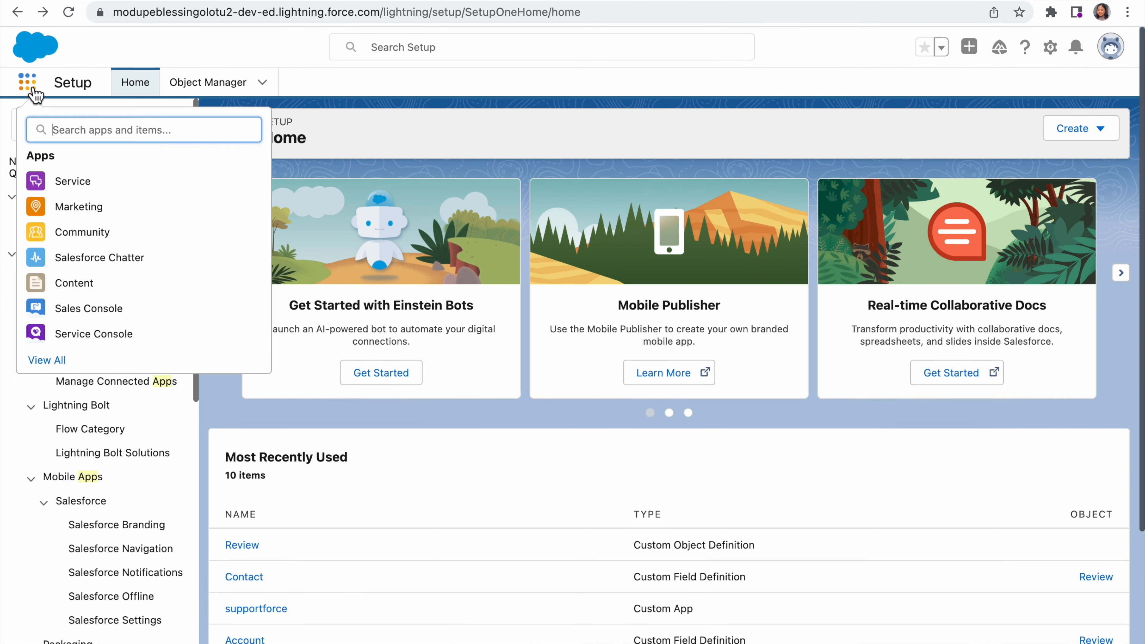
pyautogui.click(69, 185)
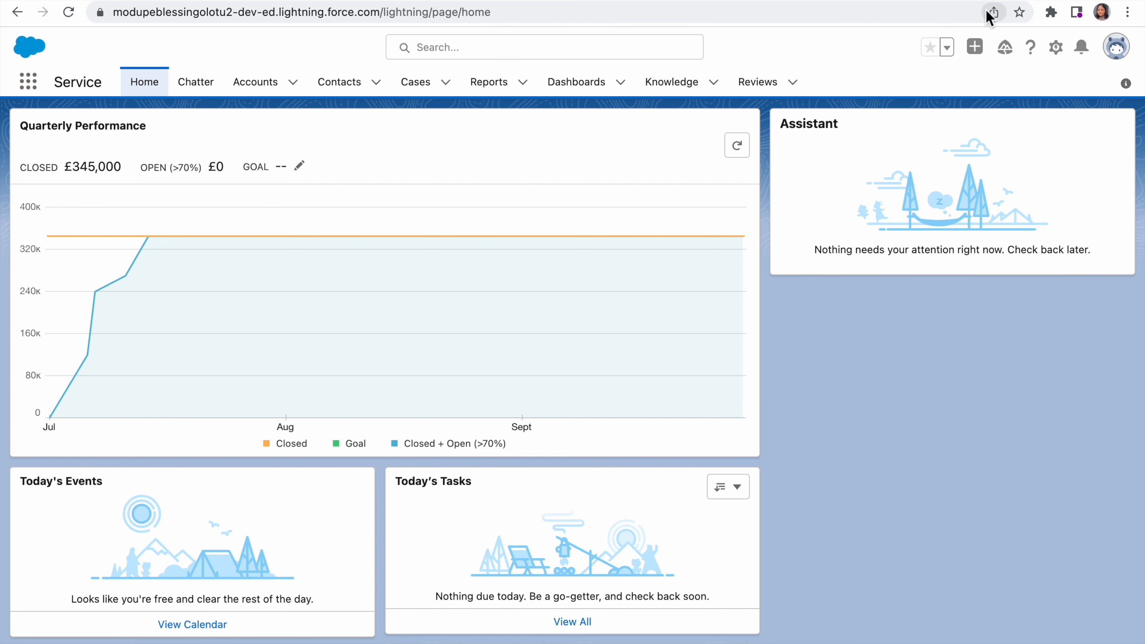
pyautogui.click(1056, 48)
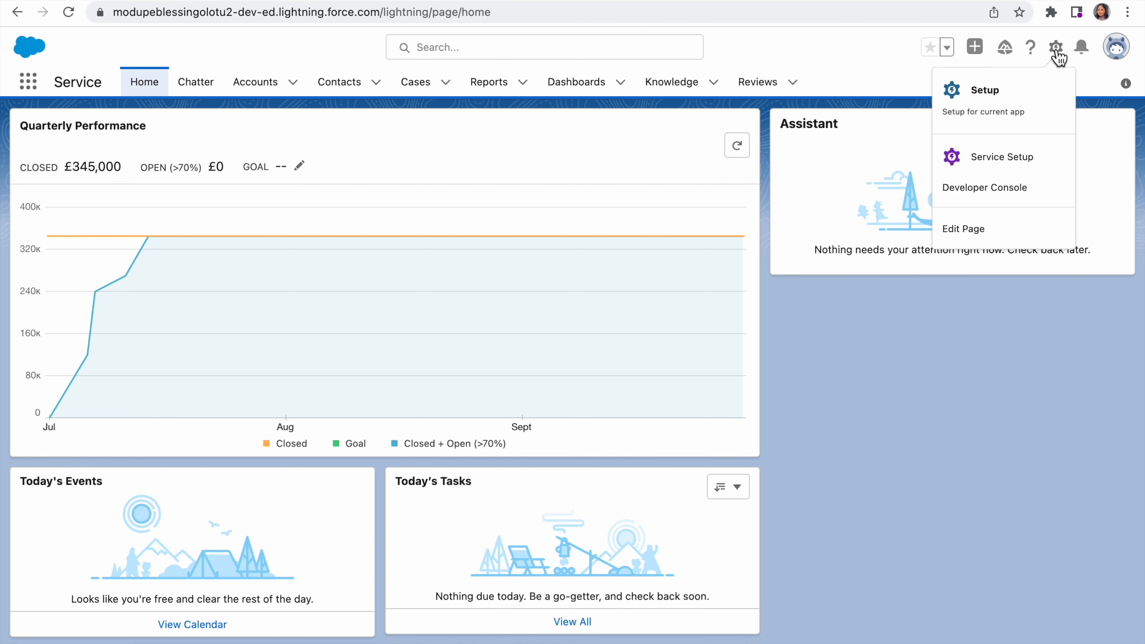
pyautogui.click(991, 97)
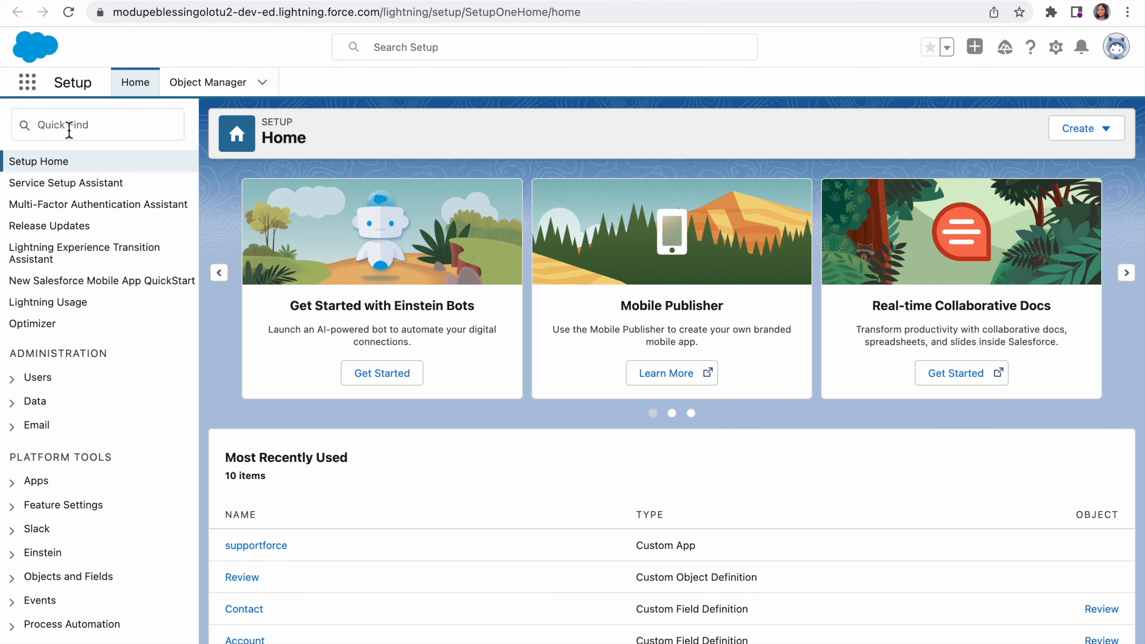
# Step: Find the setup pages matching "app" and open AppExchange Marketplace
pyautogui.click(69, 128)
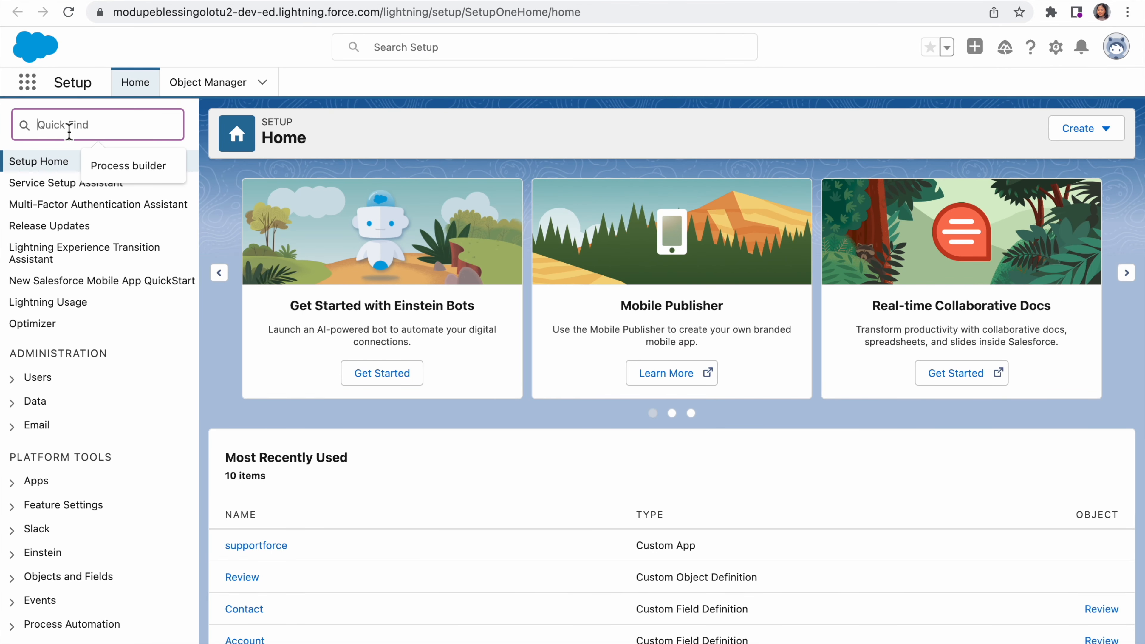
pyautogui.write('app')
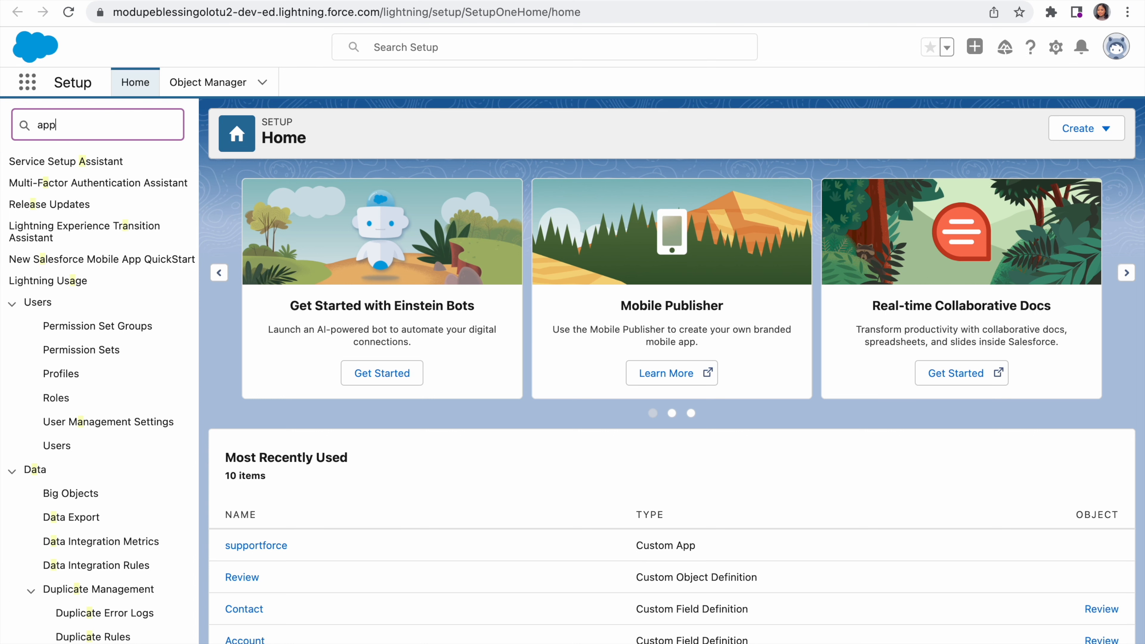
pyautogui.click(72, 294)
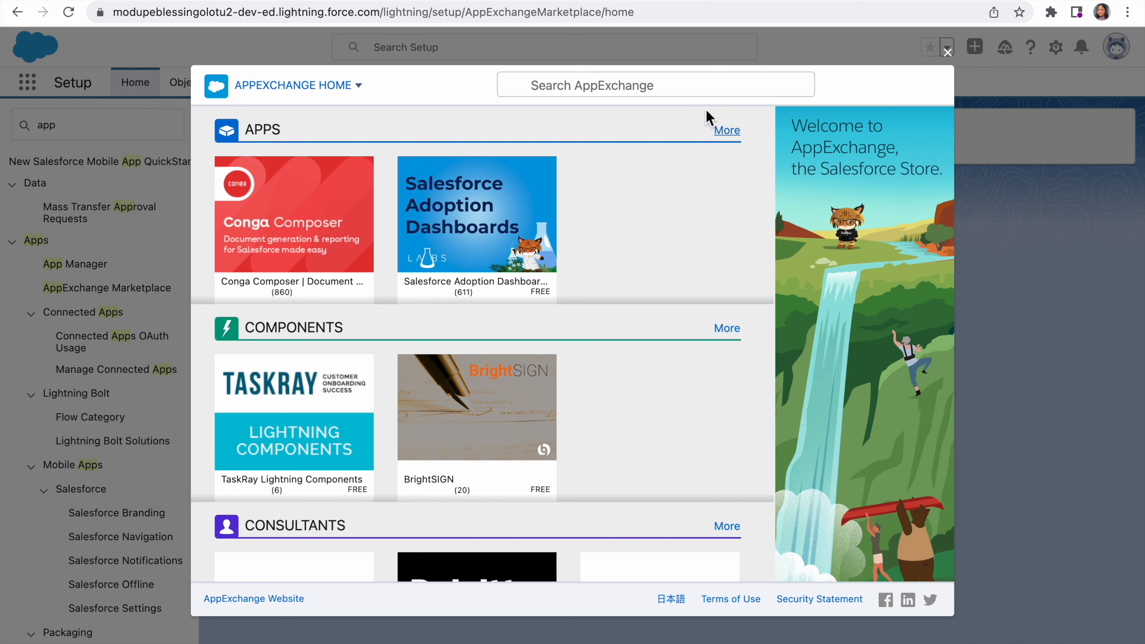
# Step: Search AppExchange for "survey" and open the listing of Survey Force by Salesforce Labs
pyautogui.click(597, 90)
pyautogui.write('sur')
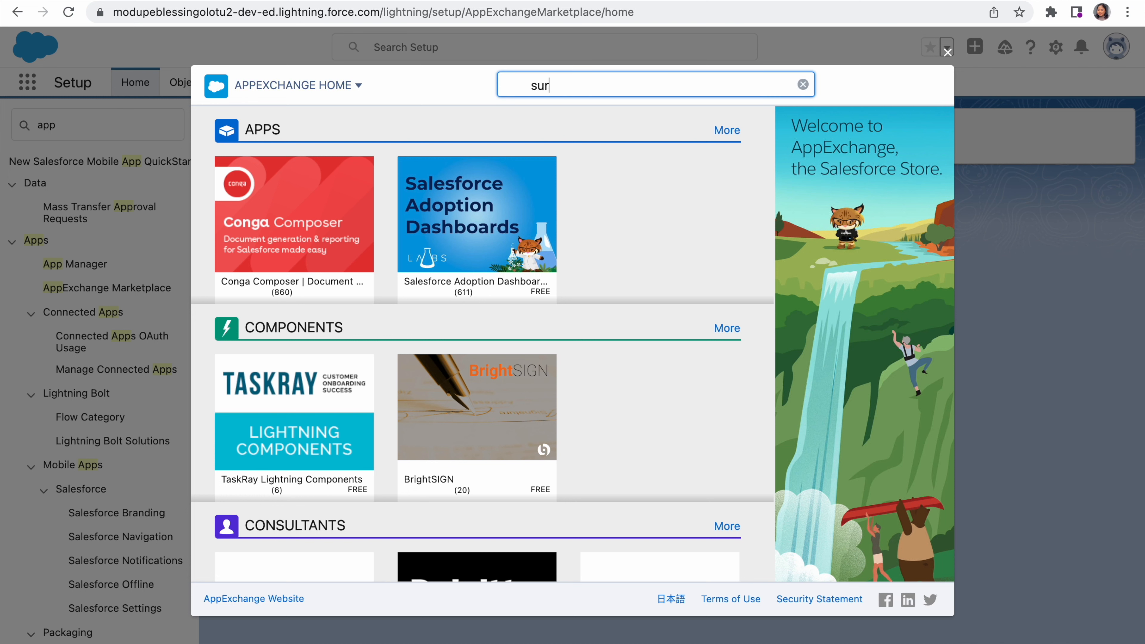
pyautogui.write('vey')
pyautogui.press('Return')
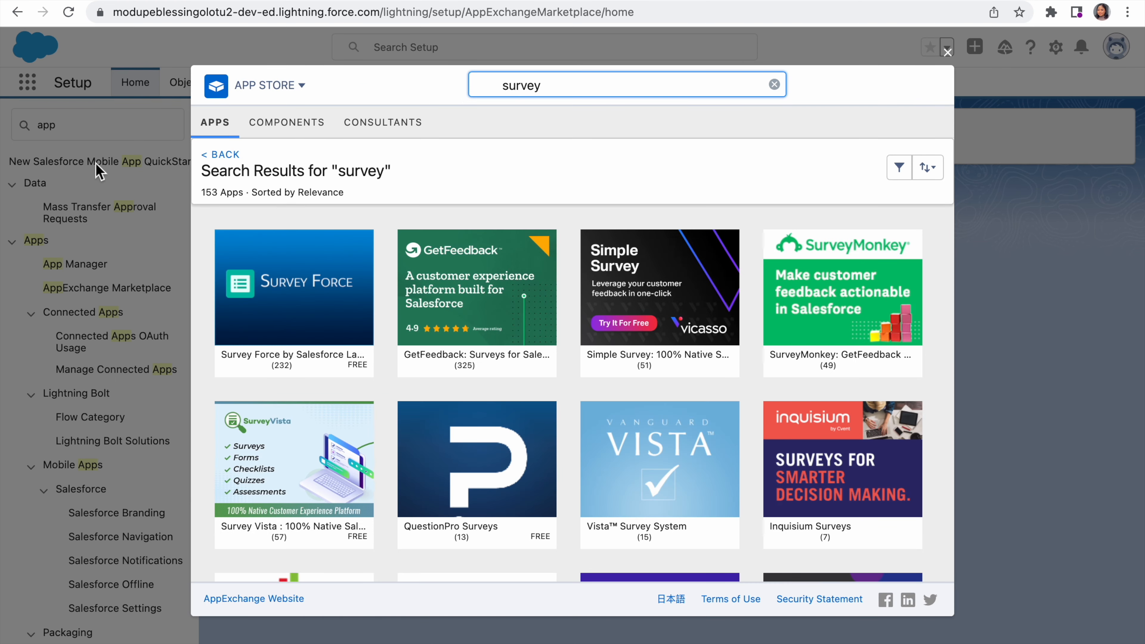
pyautogui.moveTo(243, 282)
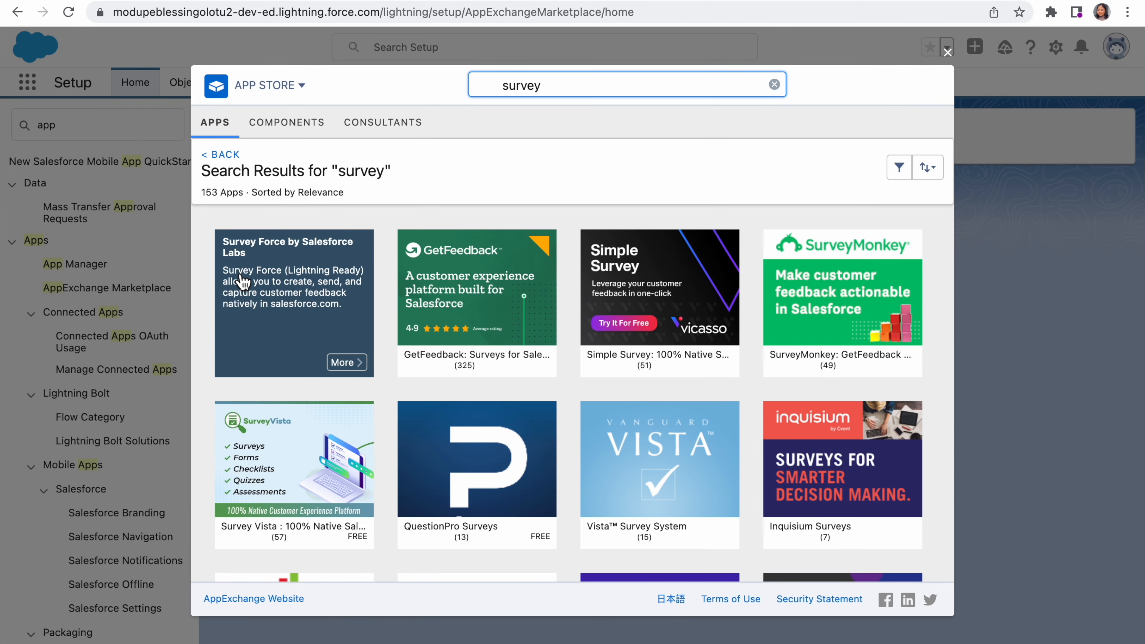
pyautogui.moveTo(411, 324)
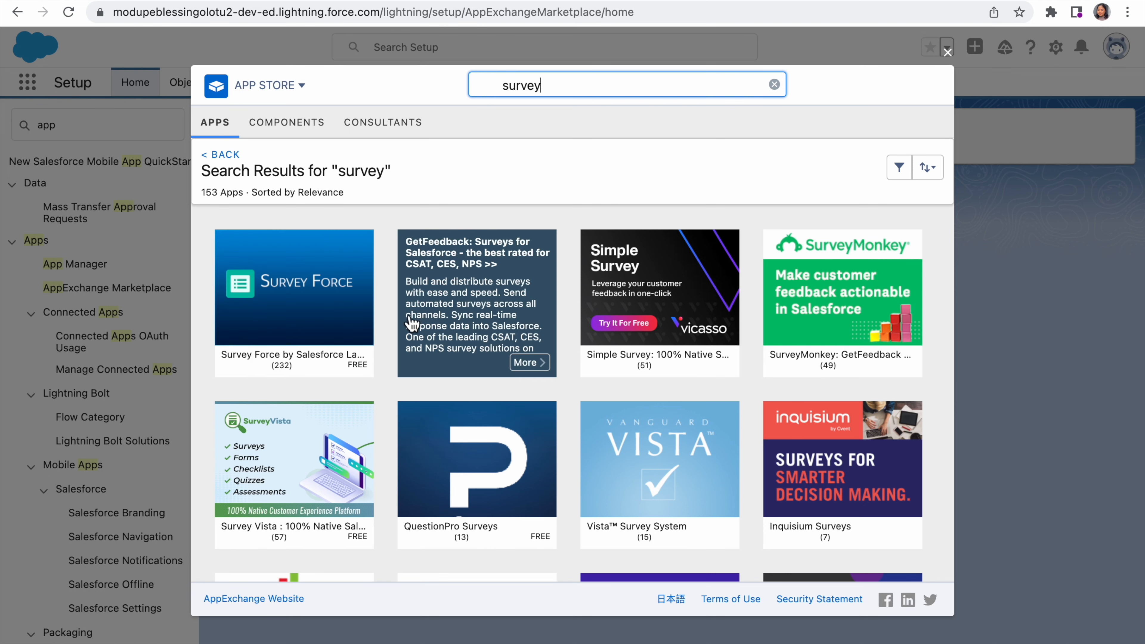
pyautogui.moveTo(346, 367)
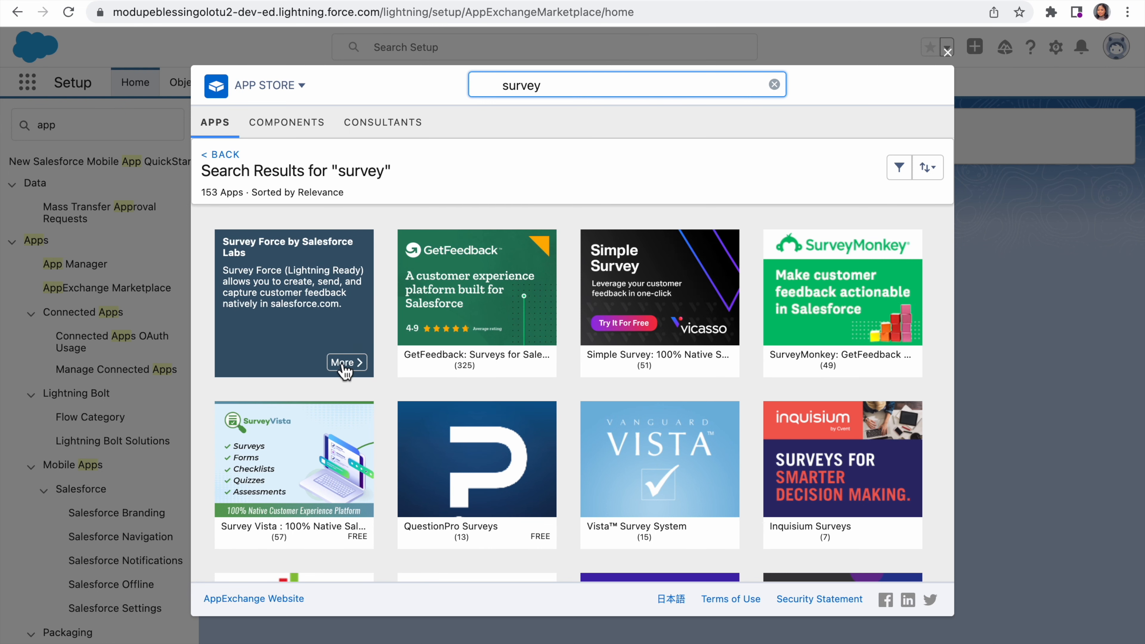
pyautogui.click(346, 365)
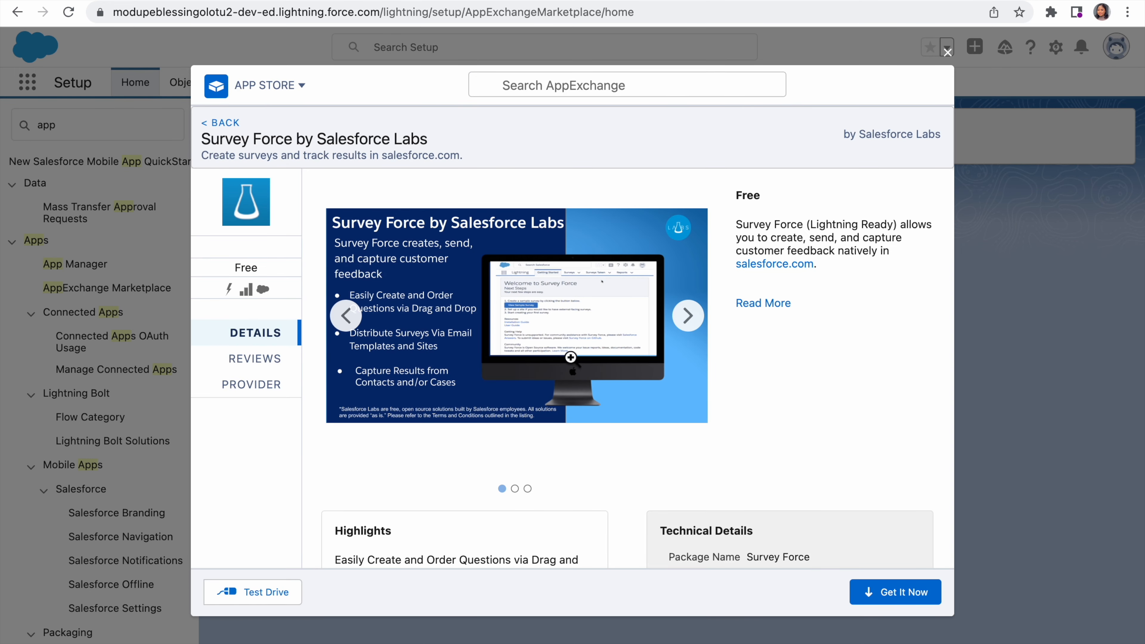
# Step: Get Survey Force from its listing, logging in to AppExchange and choosing to install it in this org
pyautogui.scroll(-1, 846, 543)
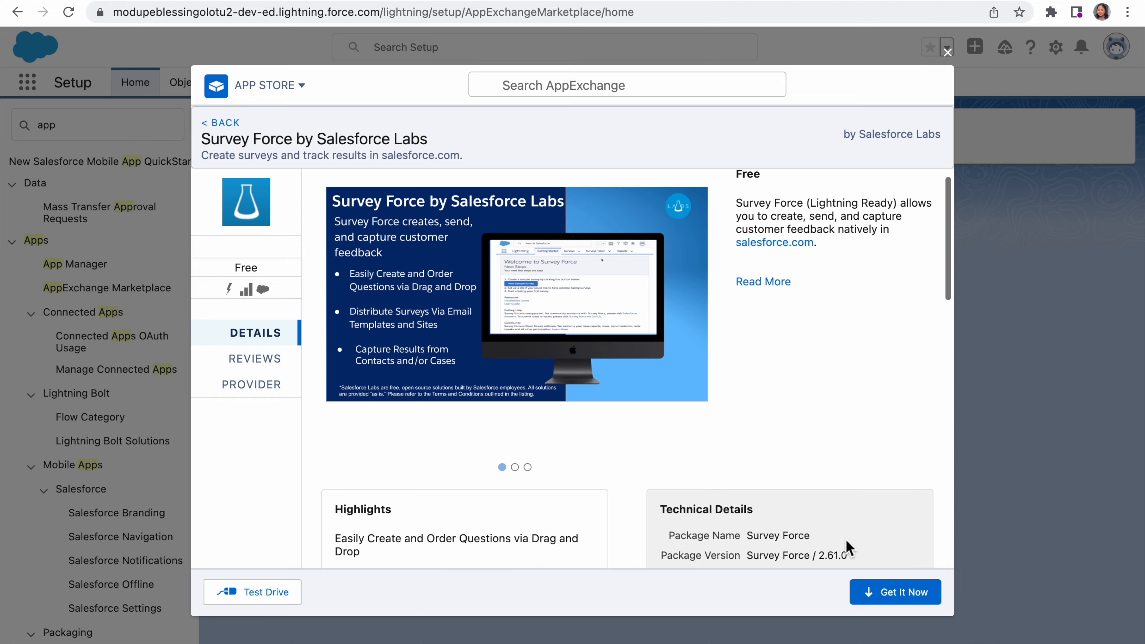
pyautogui.scroll(-5, 847, 542)
pyautogui.scroll(-3, 846, 540)
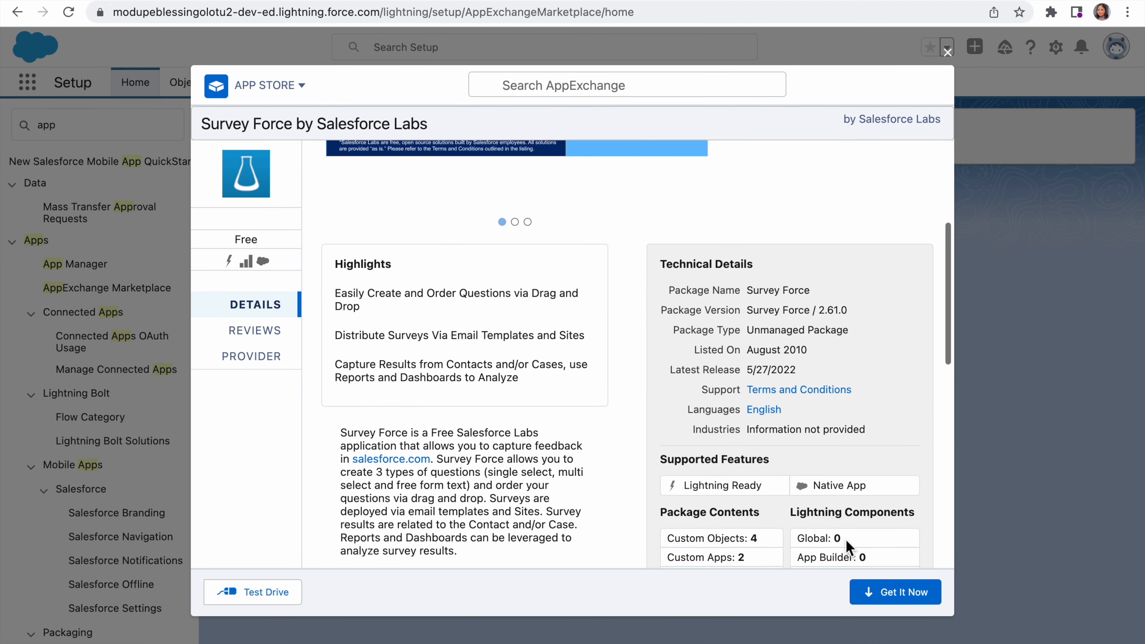
pyautogui.scroll(10, 846, 540)
pyautogui.click(902, 593)
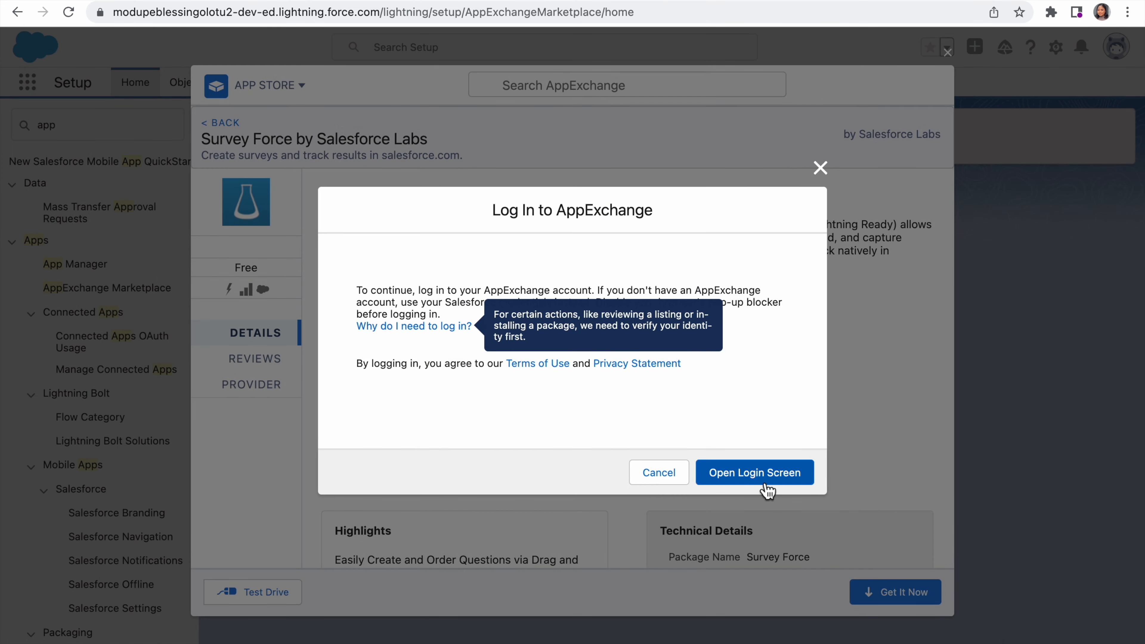
pyautogui.click(760, 477)
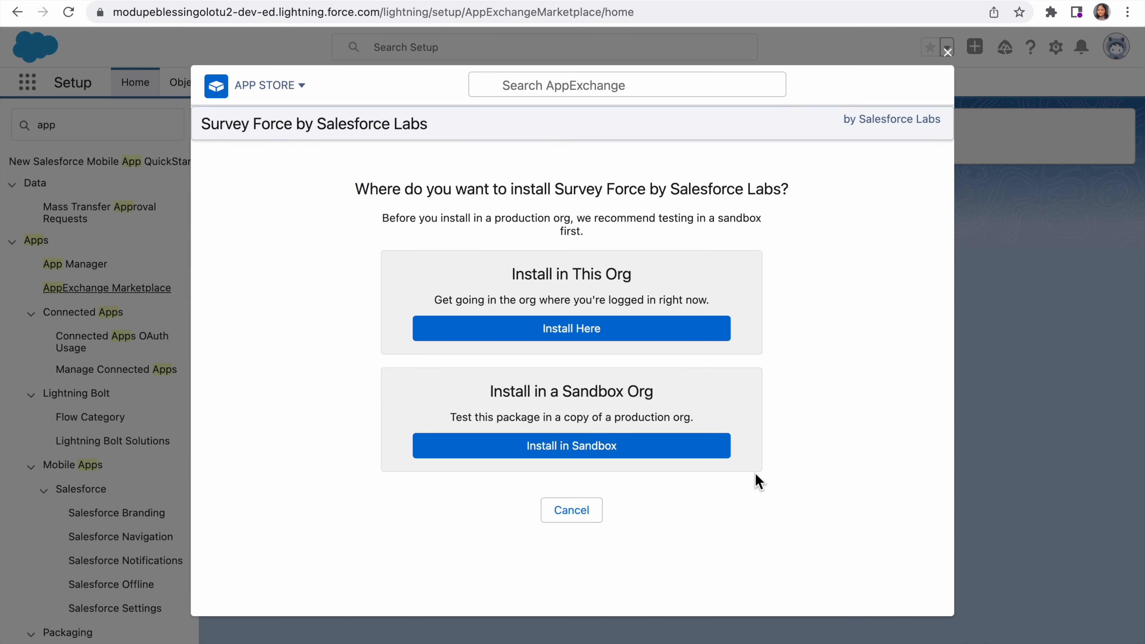
pyautogui.click(593, 330)
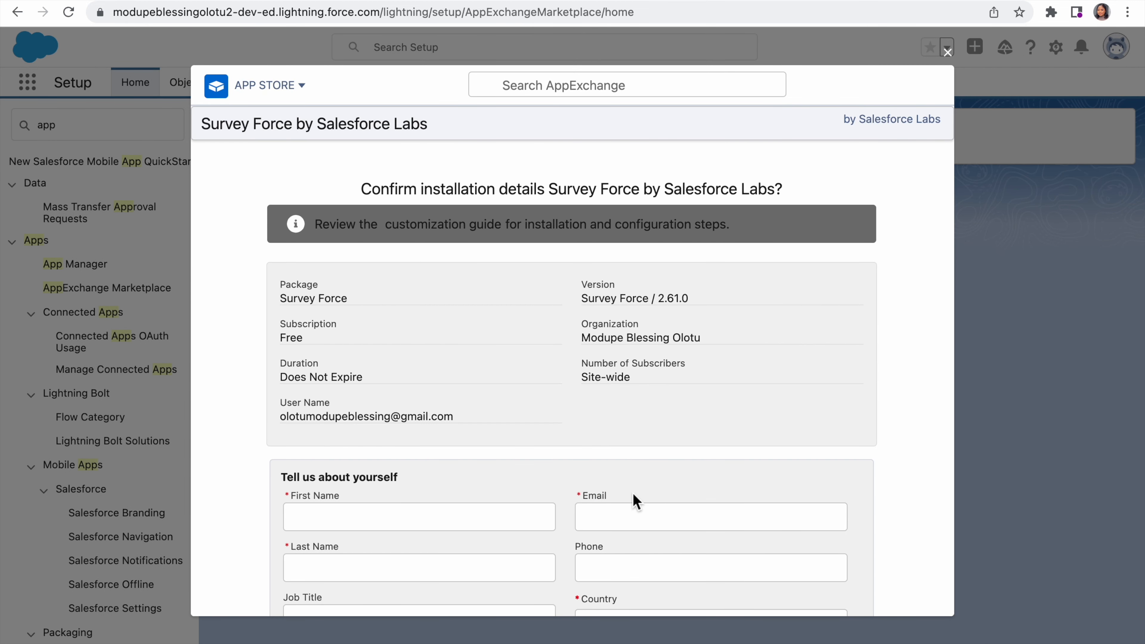
# Step: Fill in the installer's first name, last name, email, phone and country from the saved profile
pyautogui.click(499, 515)
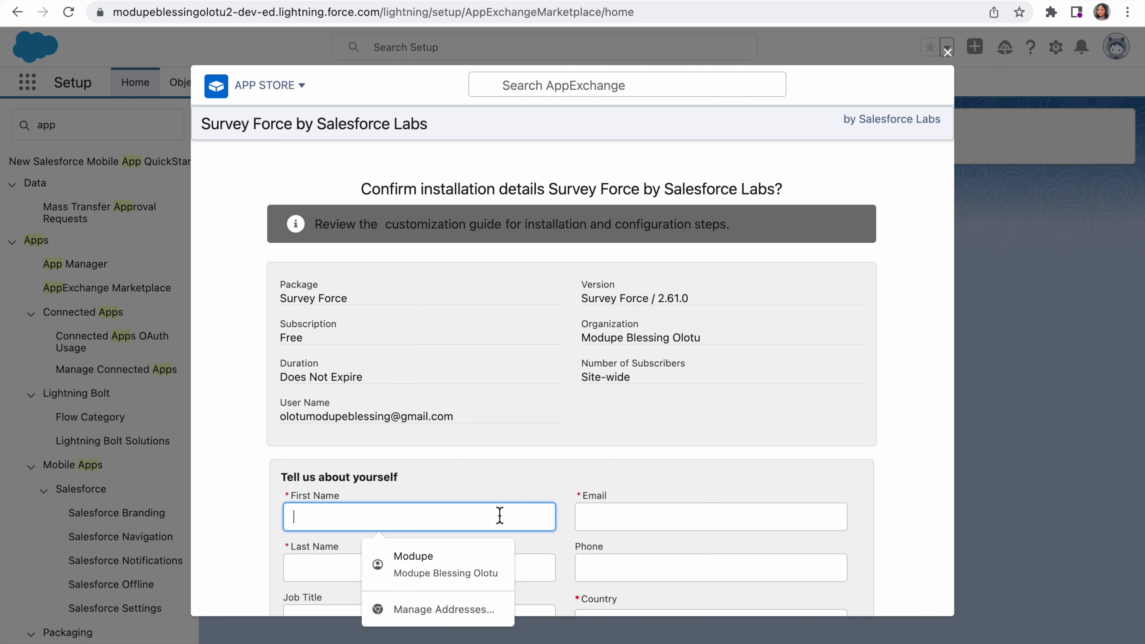
pyautogui.click(452, 554)
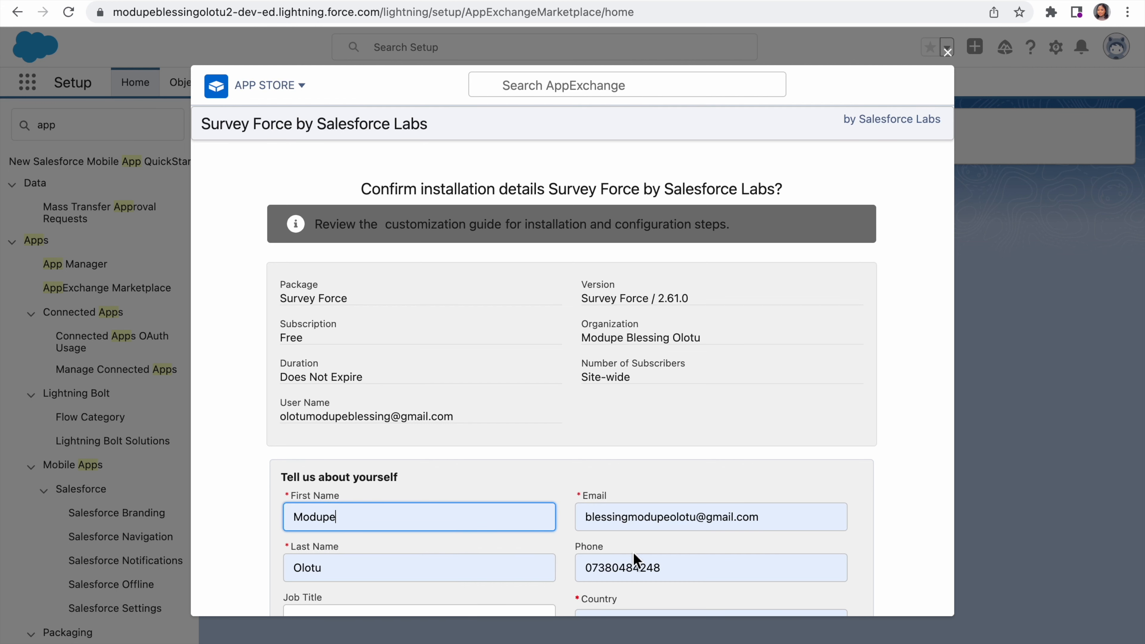
pyautogui.click(637, 568)
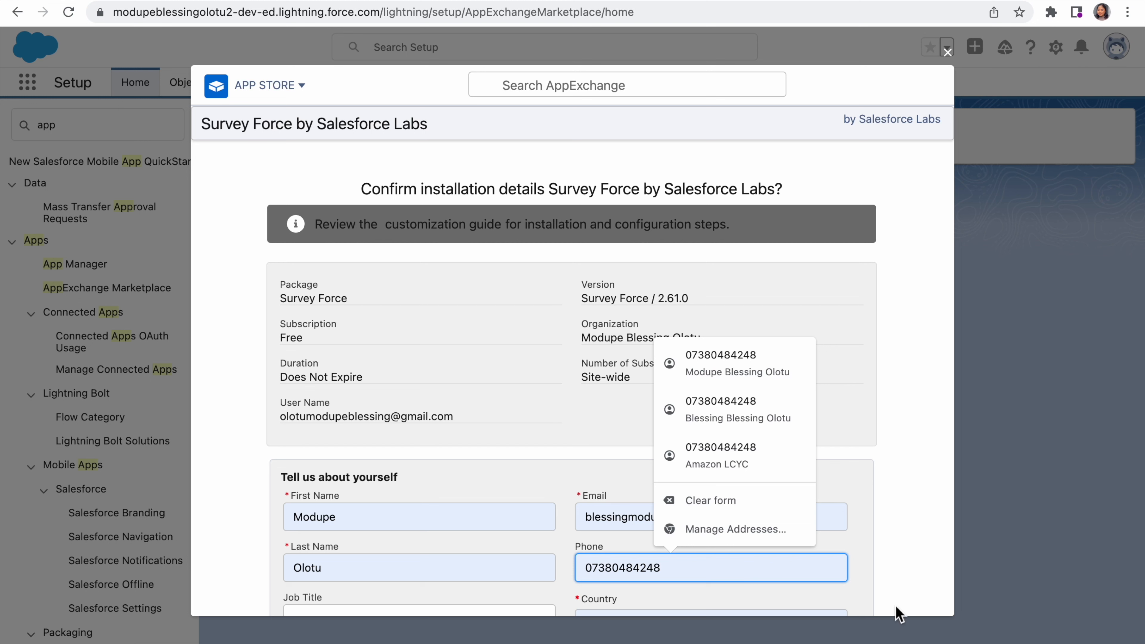
pyautogui.click(903, 598)
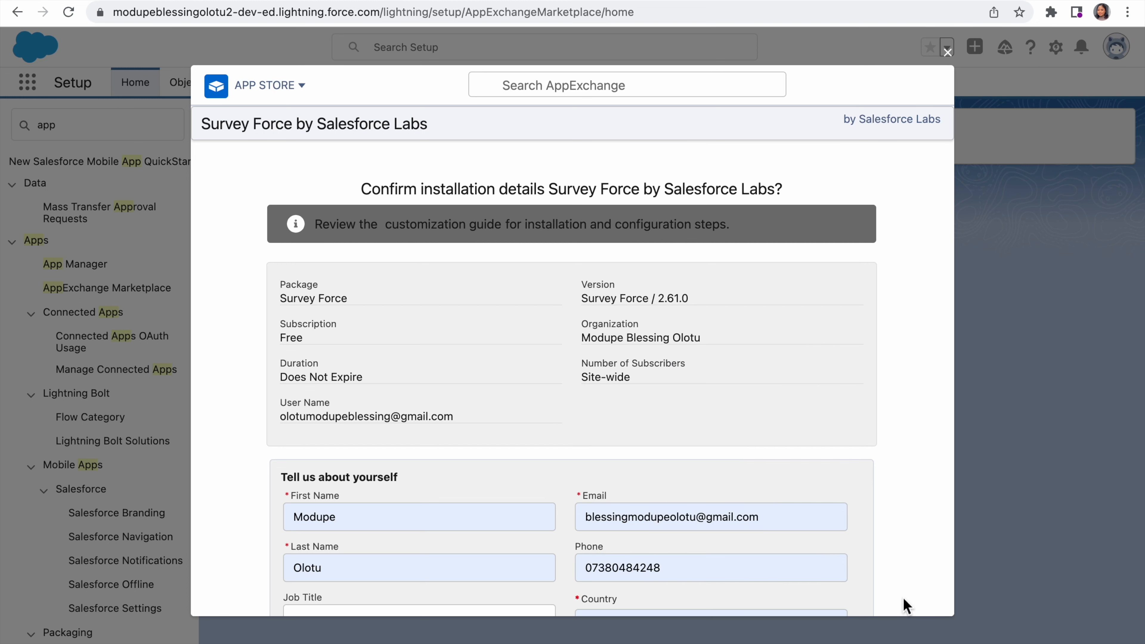
# Step: Set the job title to System Administrator and the company to Mine in the installation details
pyautogui.scroll(-3, 903, 599)
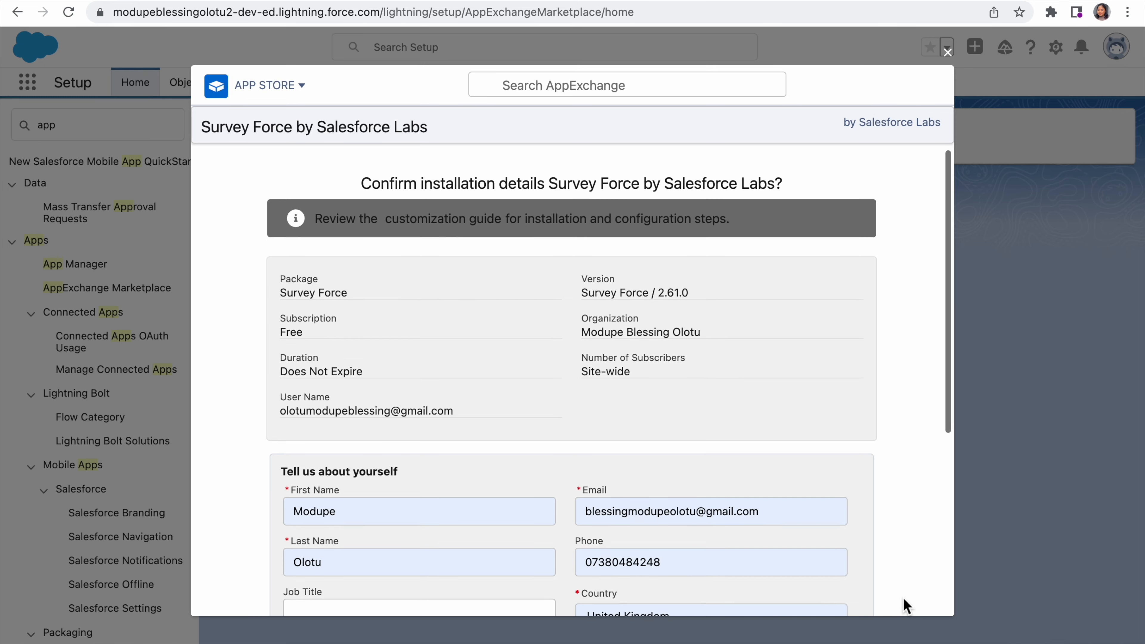
pyautogui.scroll(-2, 903, 598)
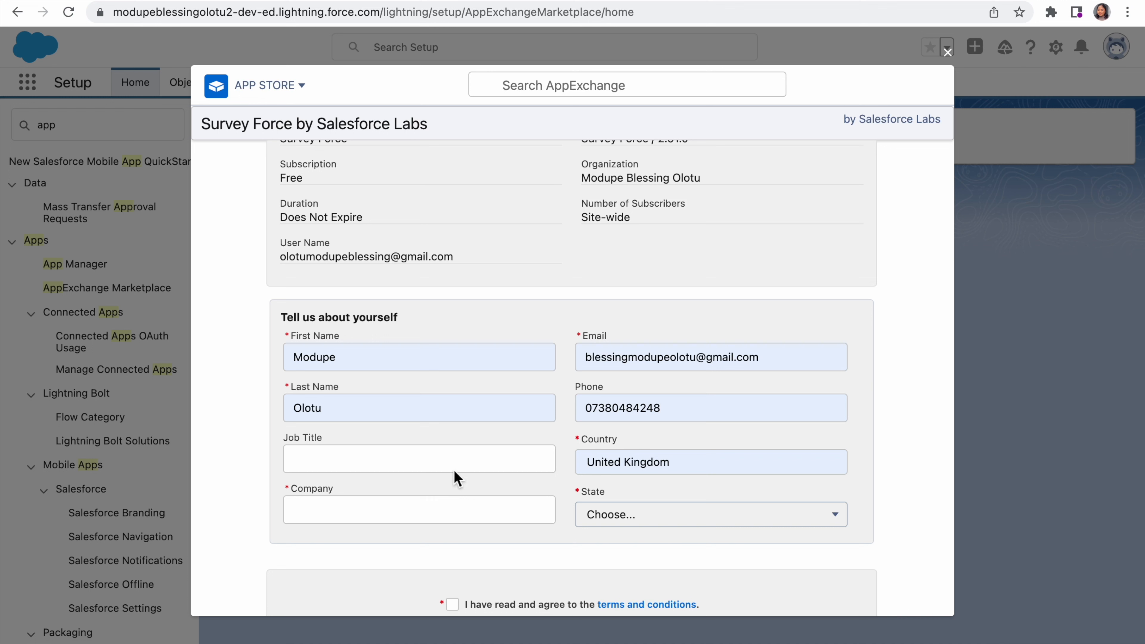
pyautogui.click(421, 449)
pyautogui.write('system ')
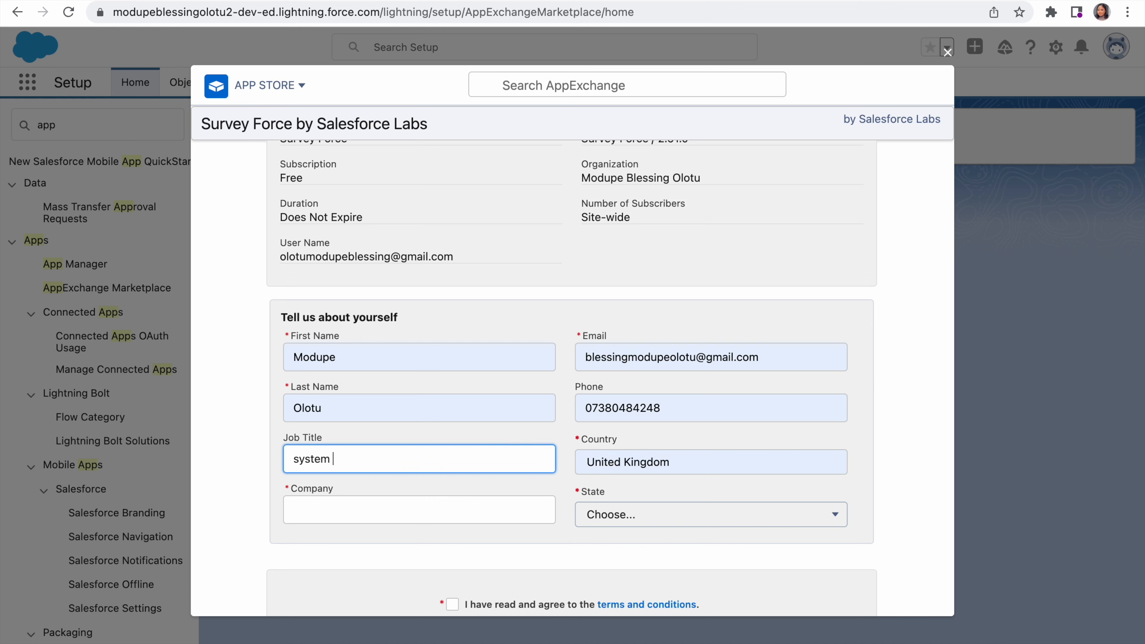
pyautogui.write('ad')
pyautogui.press('BackSpace')
pyautogui.press('BackSpace')
pyautogui.write('Administa')
pyautogui.press('BackSpace')
pyautogui.write('rator')
pyautogui.click(302, 464)
pyautogui.press('BackSpace')
pyautogui.write('S')
pyautogui.click(308, 510)
pyautogui.write('Mine')
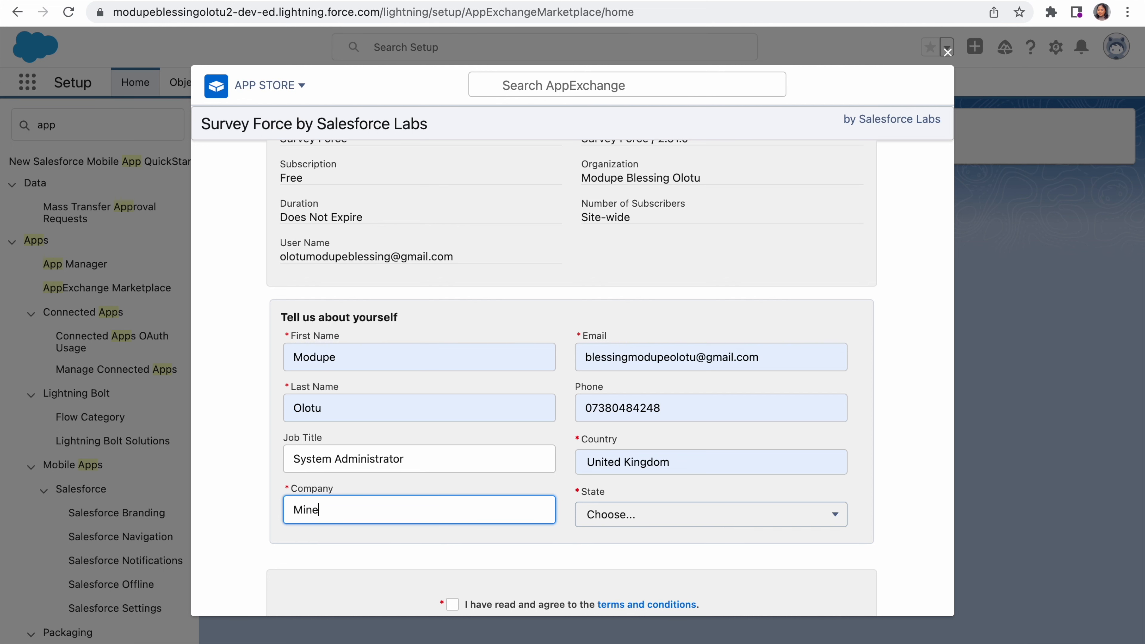
# Step: Agree to the terms and conditions, allow the provider to make contact, and confirm the Survey Force installation details
pyautogui.scroll(-3, 596, 541)
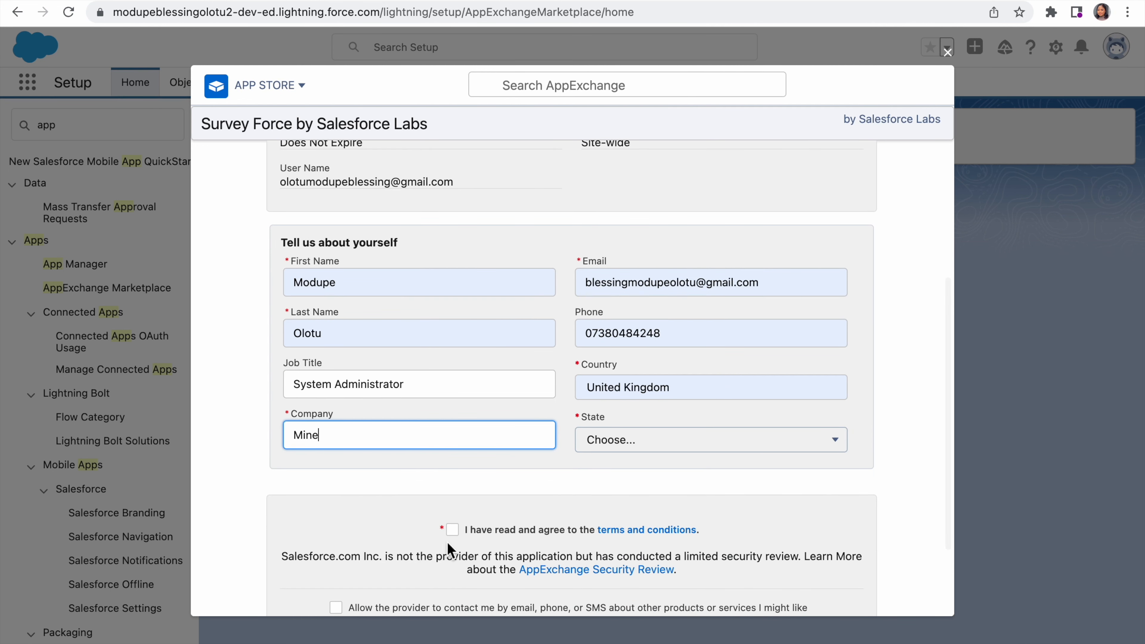
pyautogui.click(451, 527)
pyautogui.scroll(-2, 451, 521)
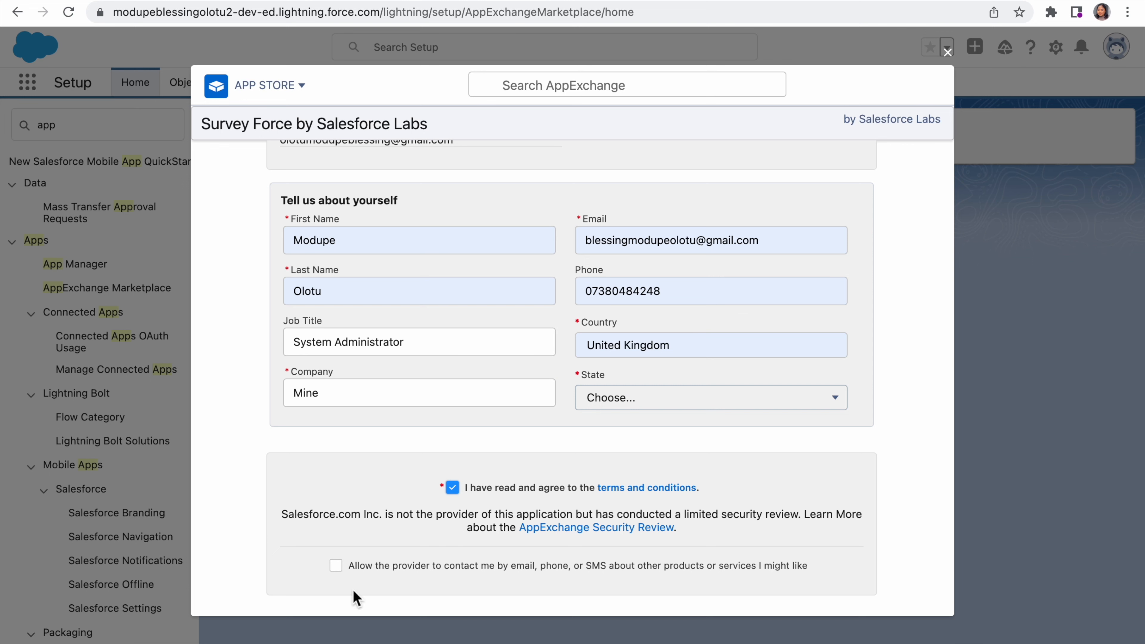
pyautogui.click(336, 567)
pyautogui.scroll(-3, 336, 573)
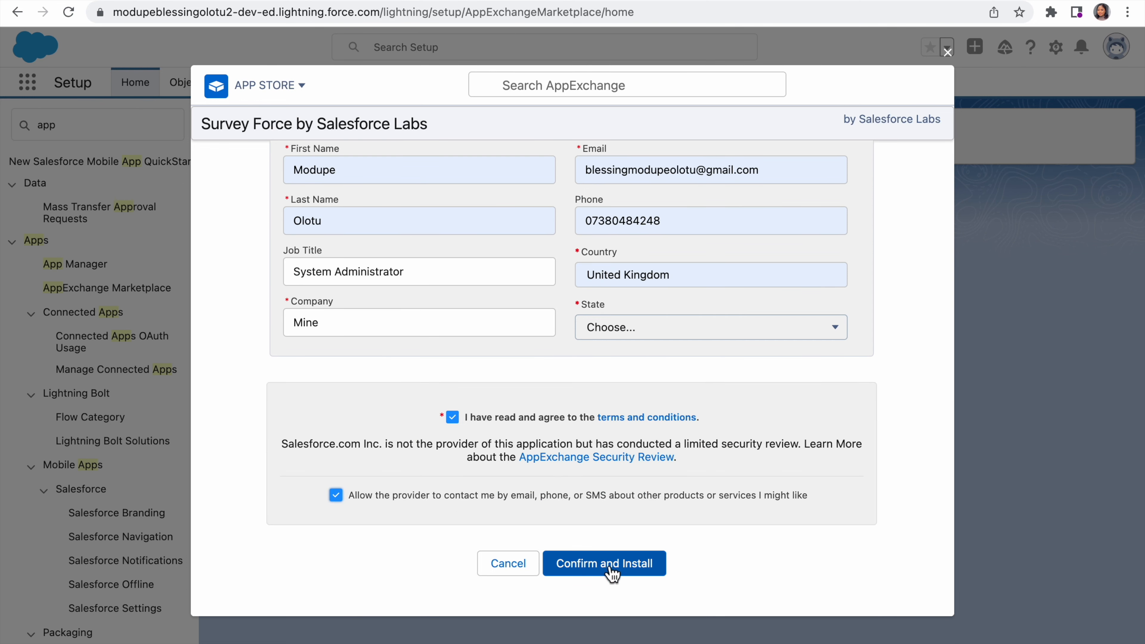
pyautogui.click(609, 570)
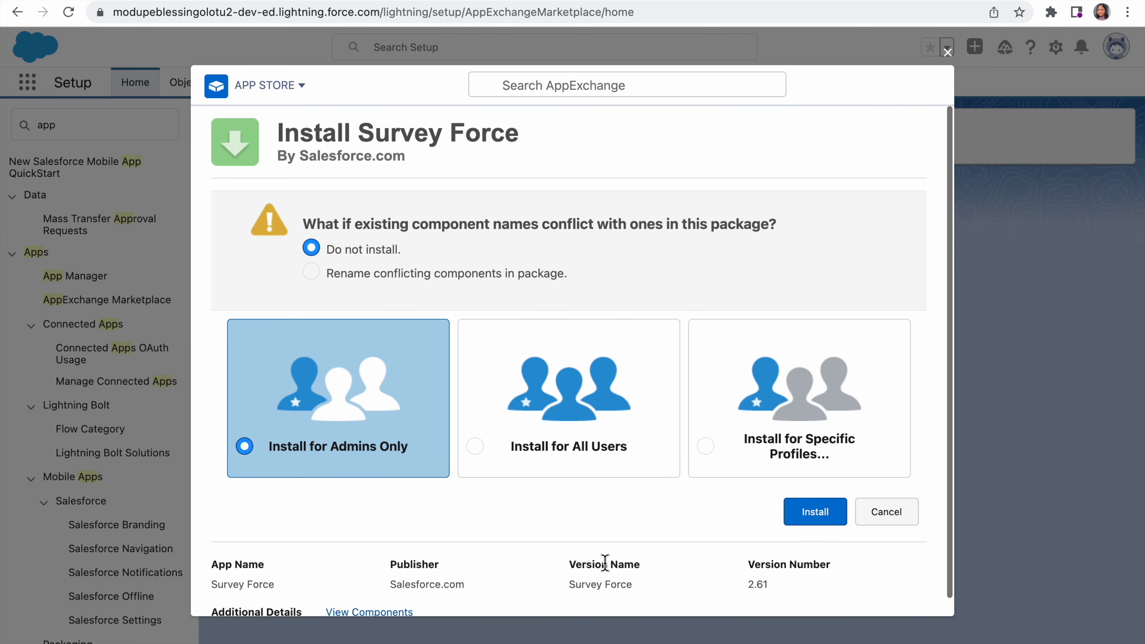
# Step: Install the Survey Force package for all users
pyautogui.click(496, 452)
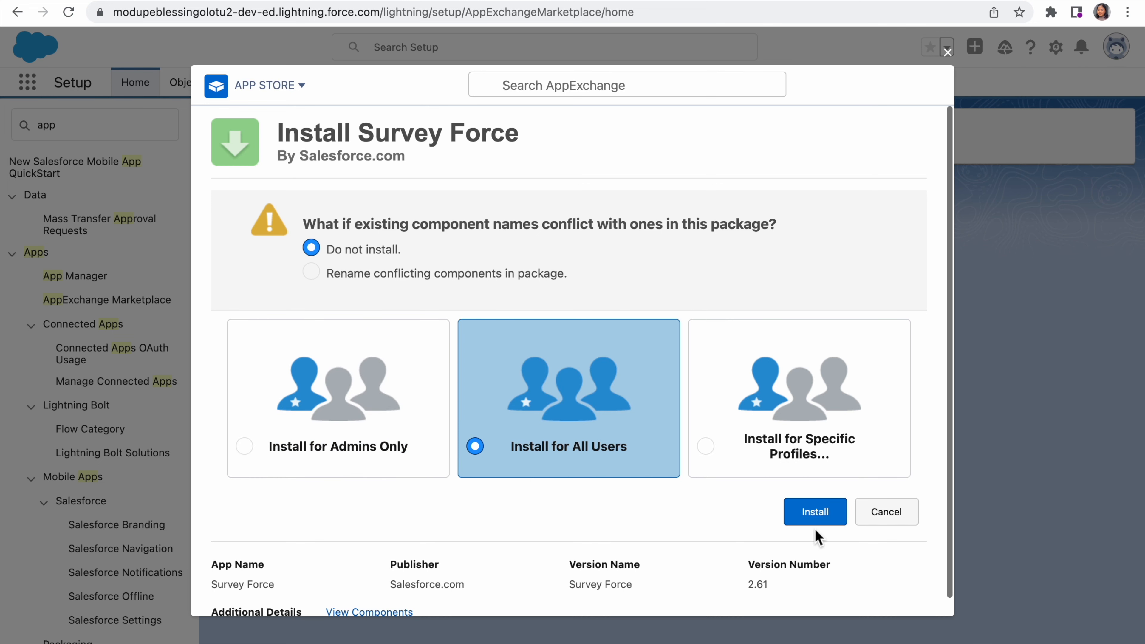
pyautogui.click(826, 515)
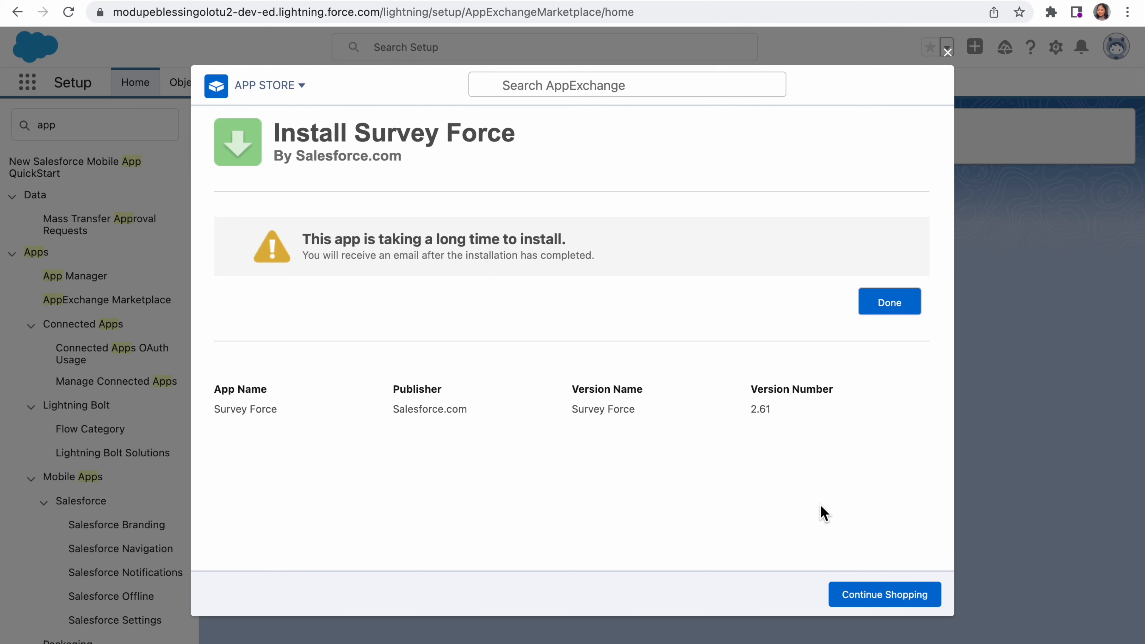
# Step: Finish and close the AppExchange installation, and open the Survey Force app from the full list of apps
pyautogui.click(904, 311)
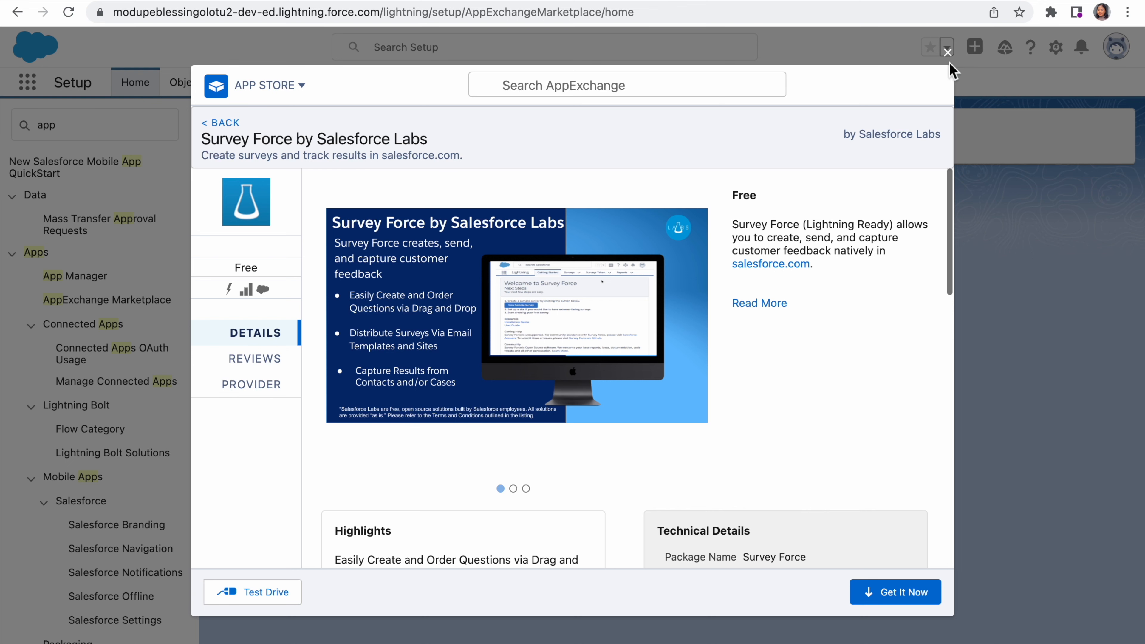
pyautogui.click(949, 54)
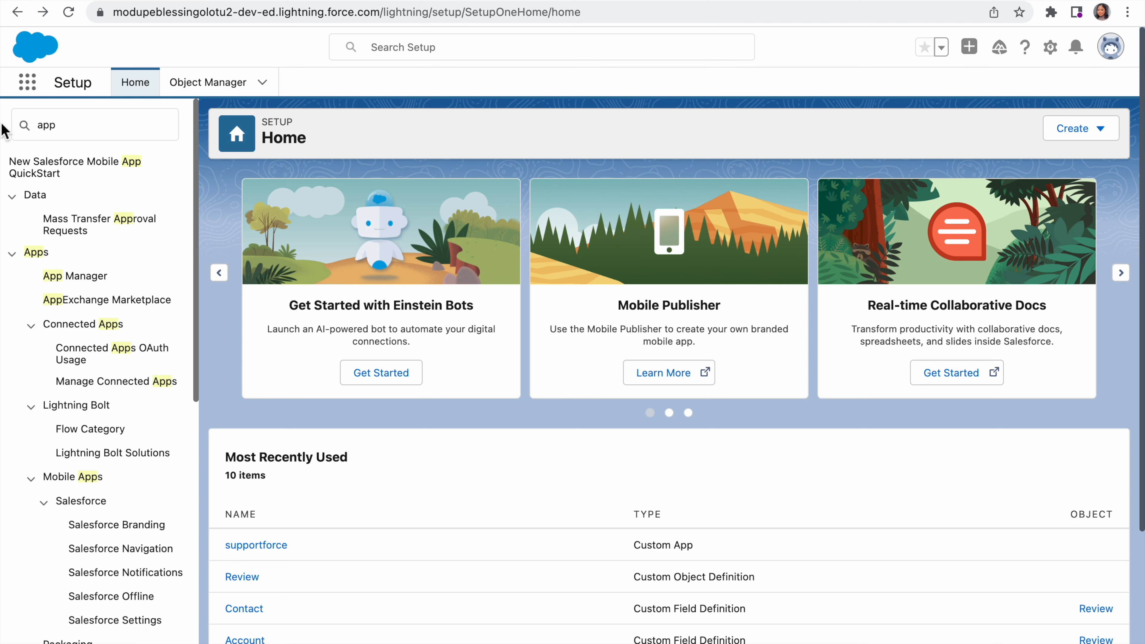
pyautogui.click(28, 82)
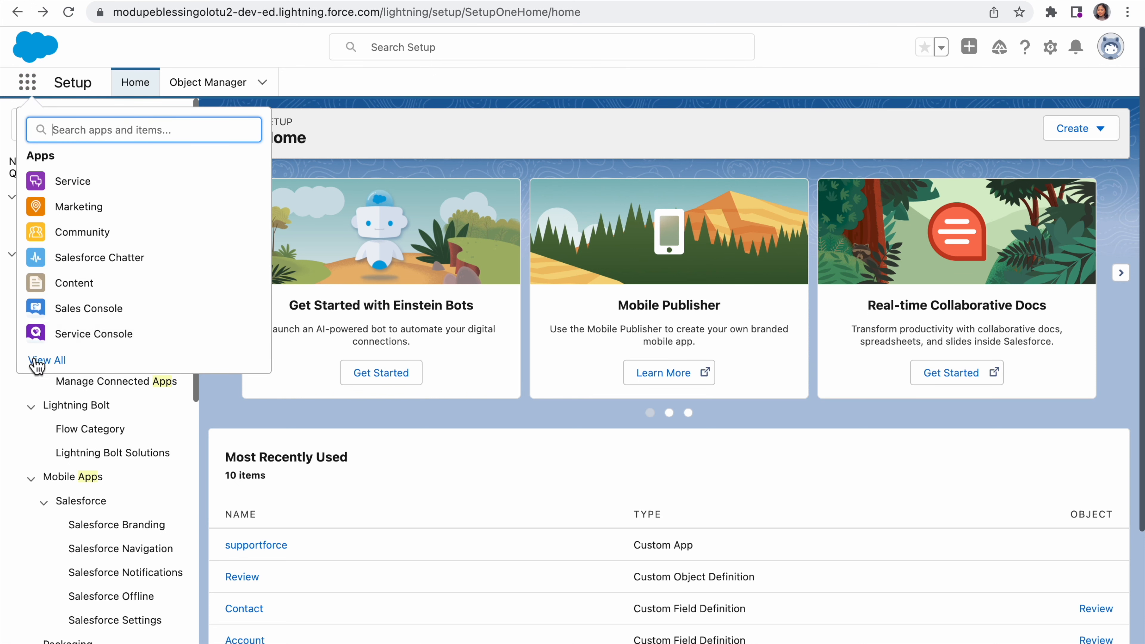
pyautogui.press('Escape')
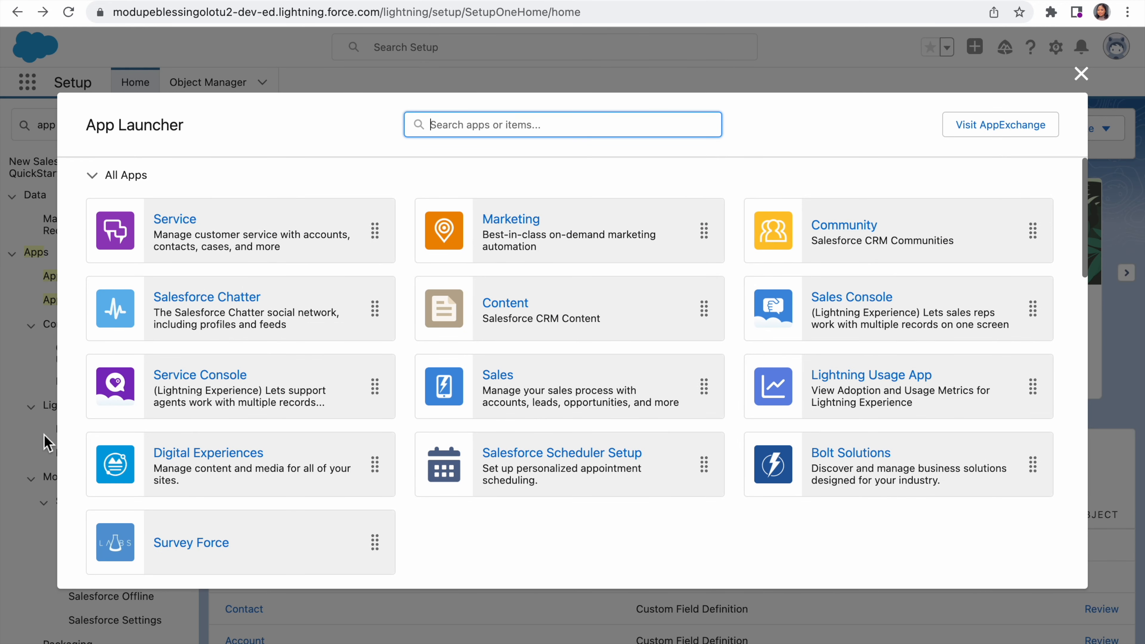
pyautogui.scroll(-2, 109, 448)
pyautogui.scroll(-1, 108, 448)
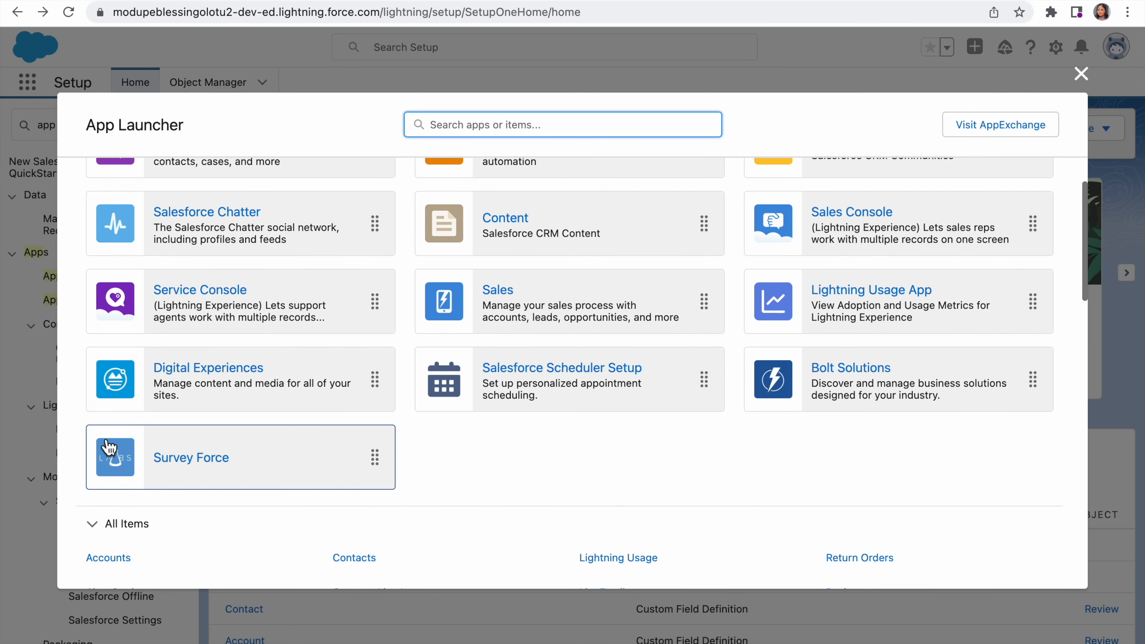
pyautogui.click(191, 465)
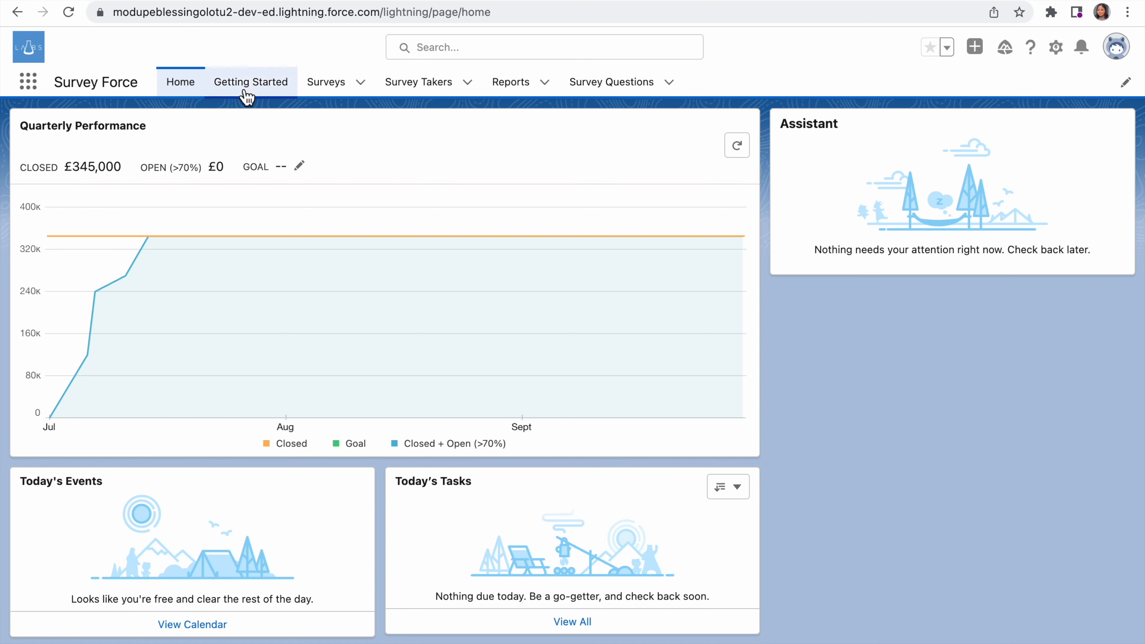
# Step: Look through the Surveys, Survey Takers, Reports and Survey Questions pages of the Survey Force app
pyautogui.click(331, 92)
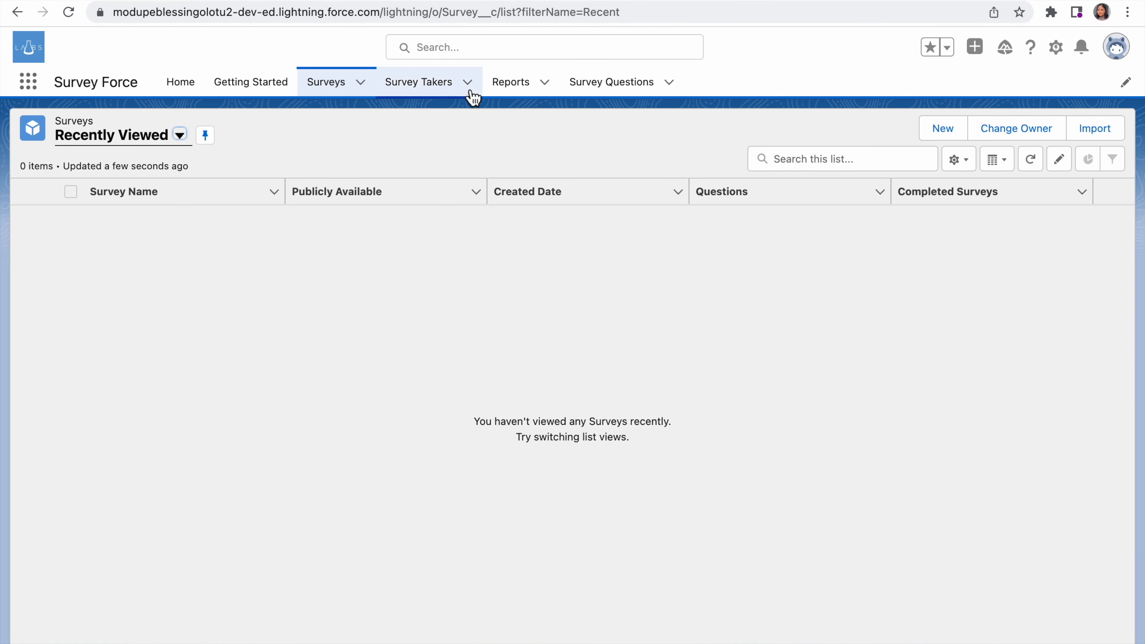
pyautogui.click(431, 93)
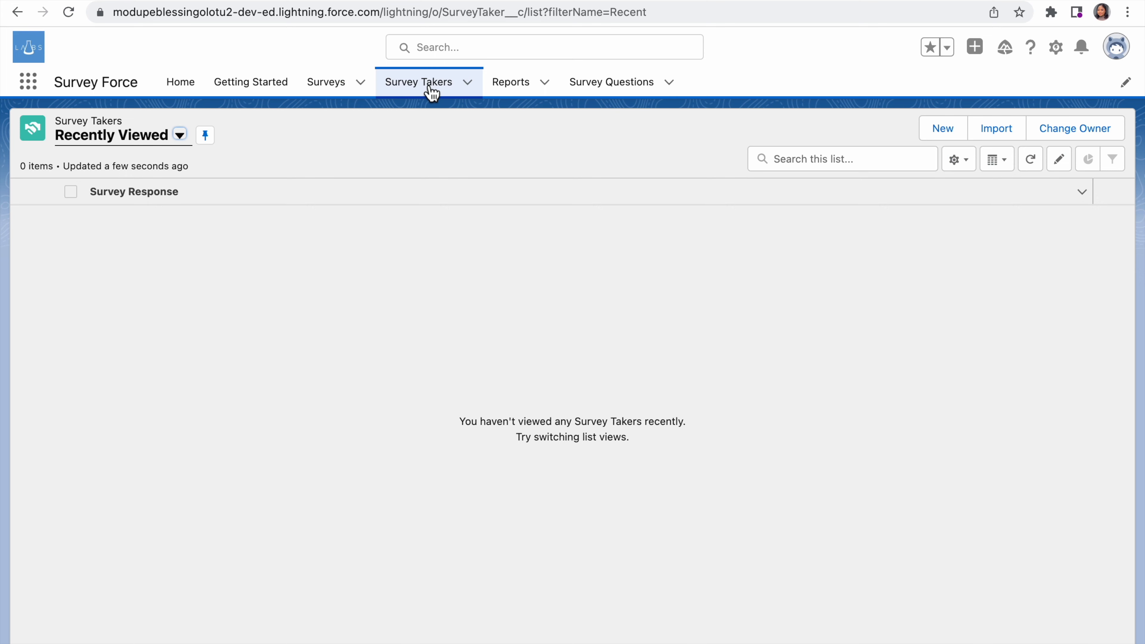
pyautogui.click(517, 90)
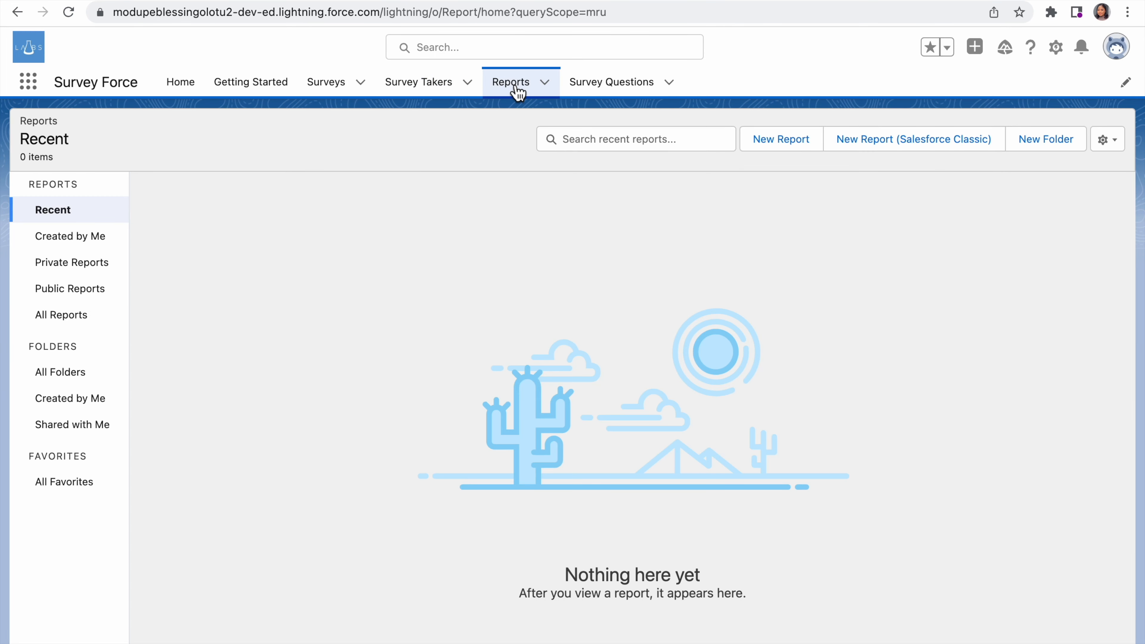
pyautogui.click(596, 89)
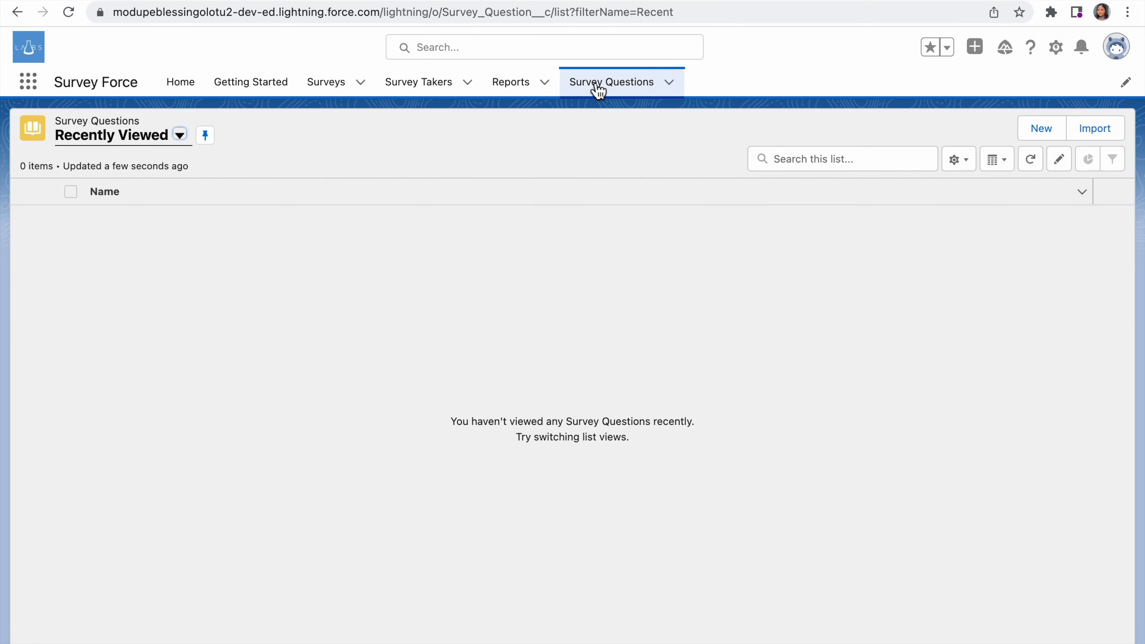
# Step: Open the Survey-0001 review record from the recent records on the Survey Force home page
pyautogui.click(191, 93)
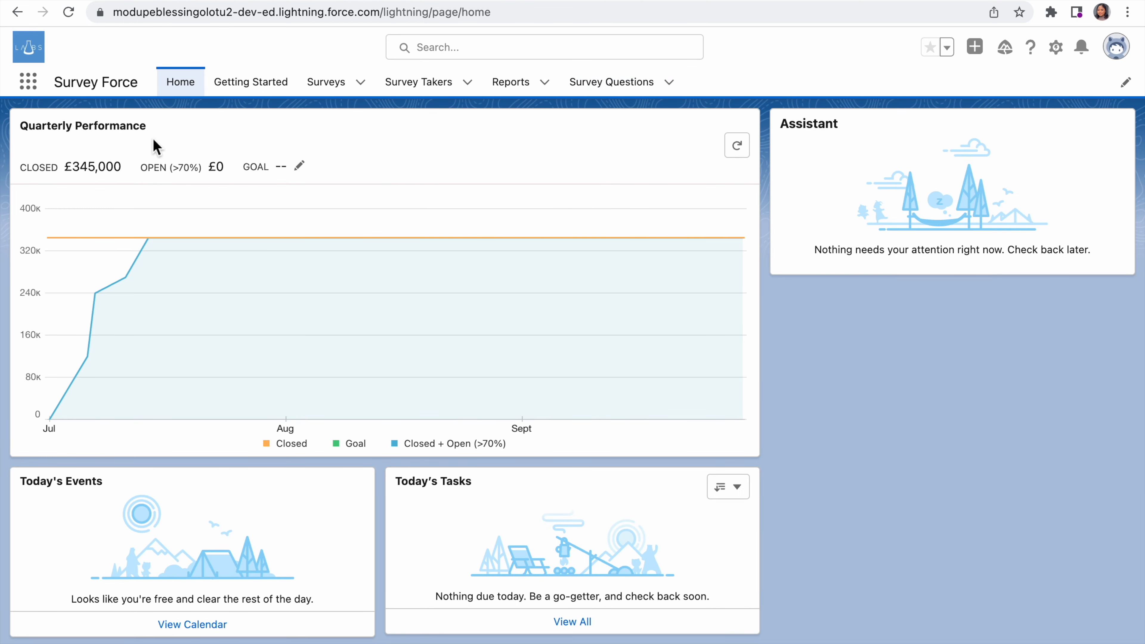
pyautogui.moveTo(126, 237)
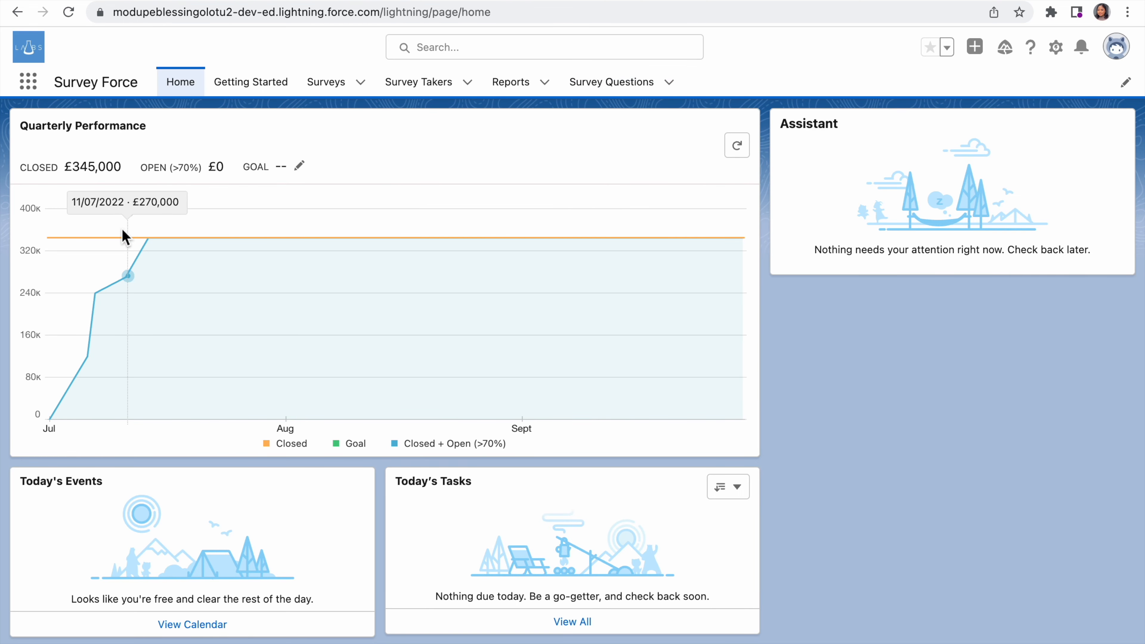
pyautogui.scroll(-5, 126, 237)
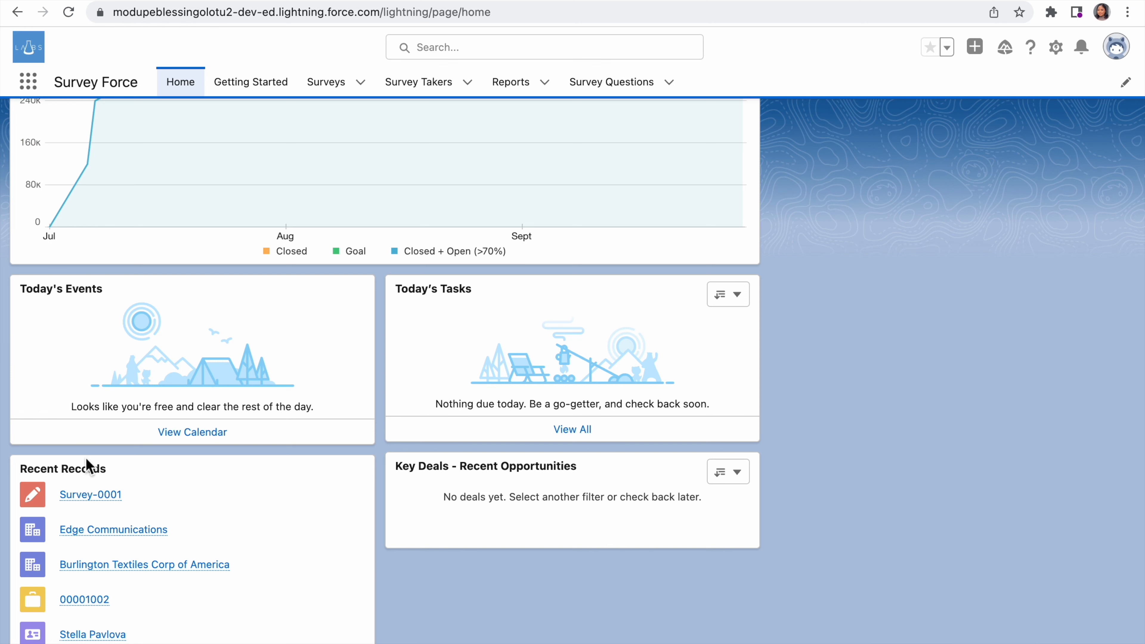
pyautogui.click(92, 503)
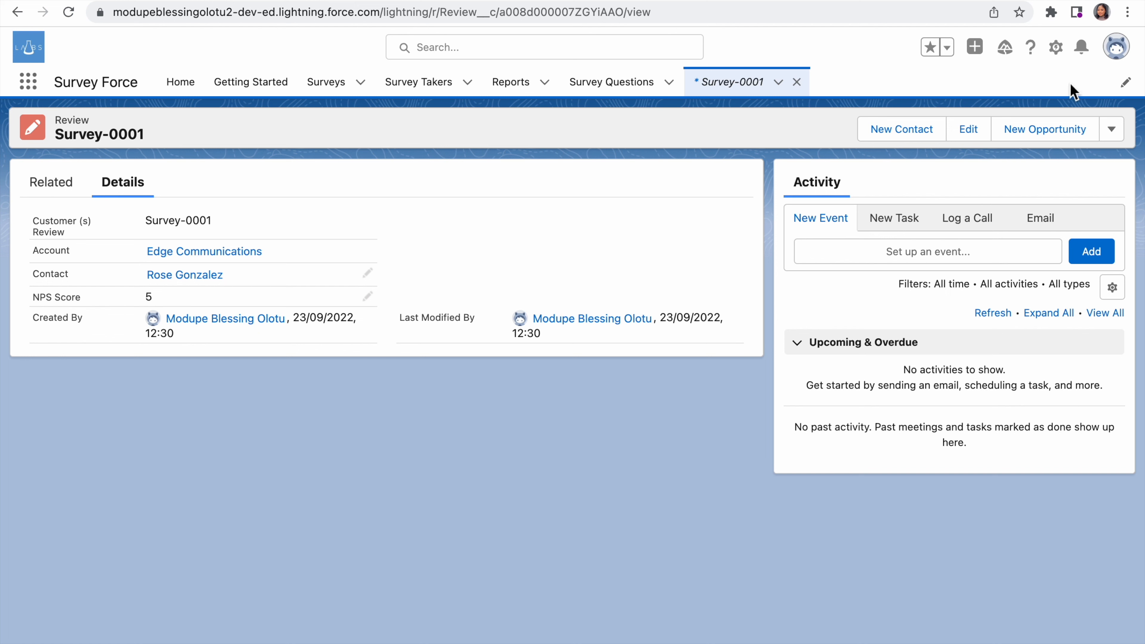
# Step: Go to Setup and open the Survey Force custom object Survey (Survey__c) in Object Manager
pyautogui.click(1058, 47)
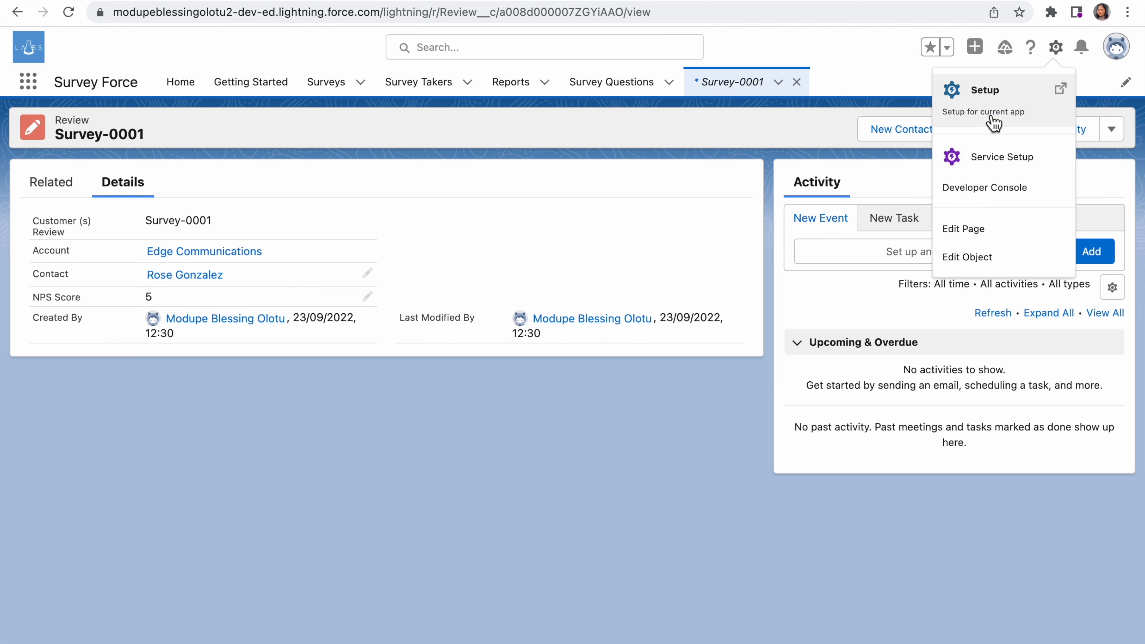
pyautogui.click(987, 93)
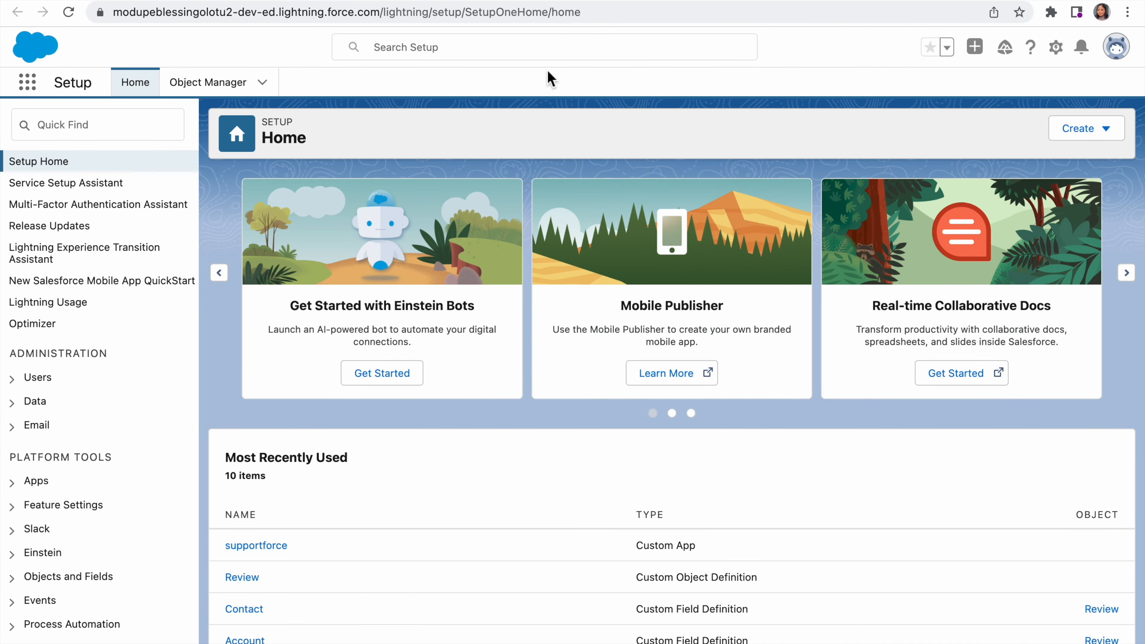
pyautogui.click(228, 85)
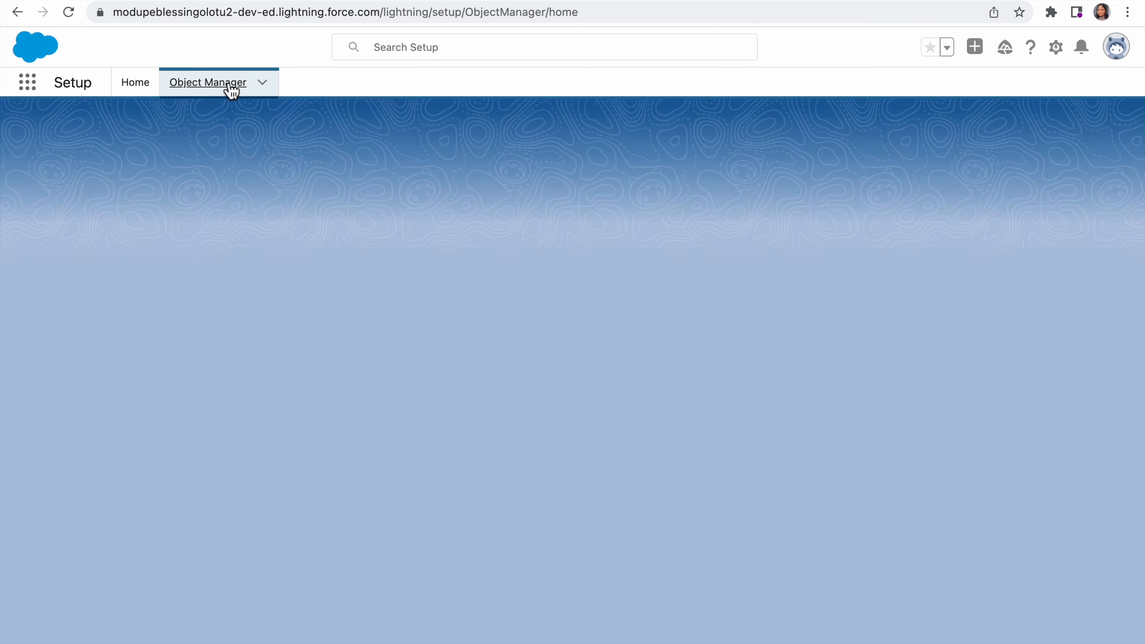
pyautogui.scroll(-15, 266, 440)
pyautogui.scroll(-20, 266, 436)
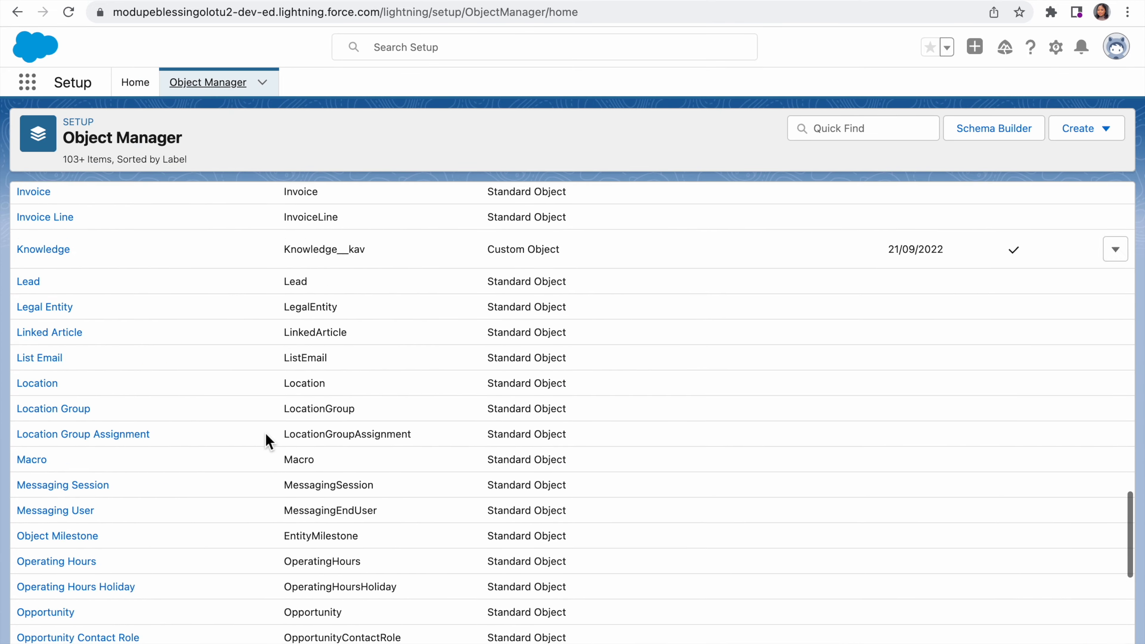
pyautogui.scroll(-10, 266, 433)
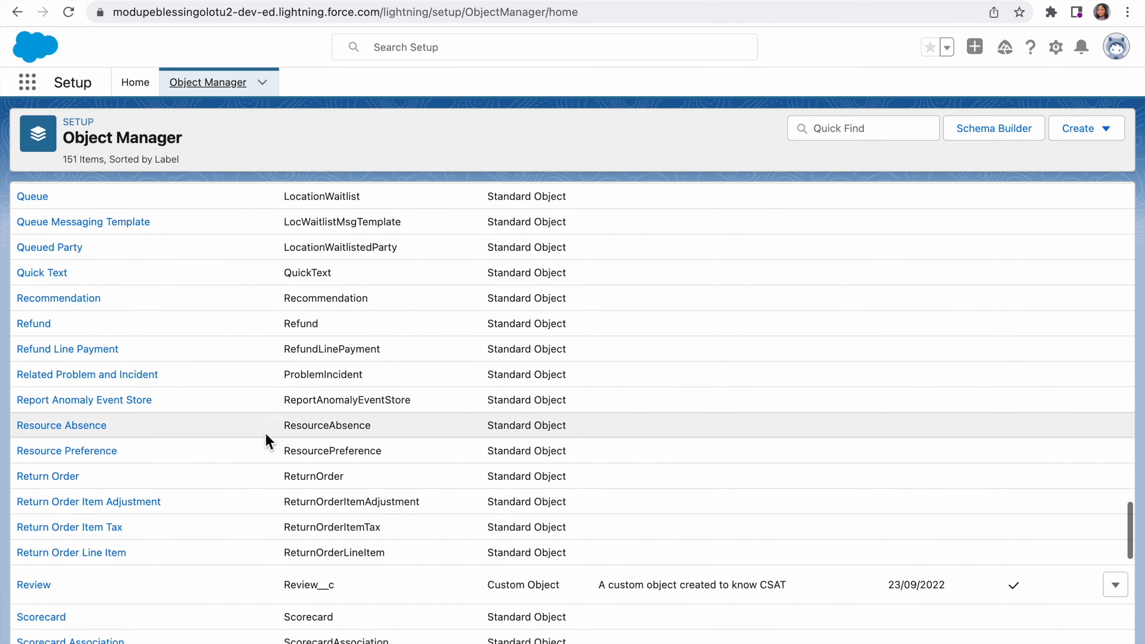
pyautogui.scroll(-7, 266, 433)
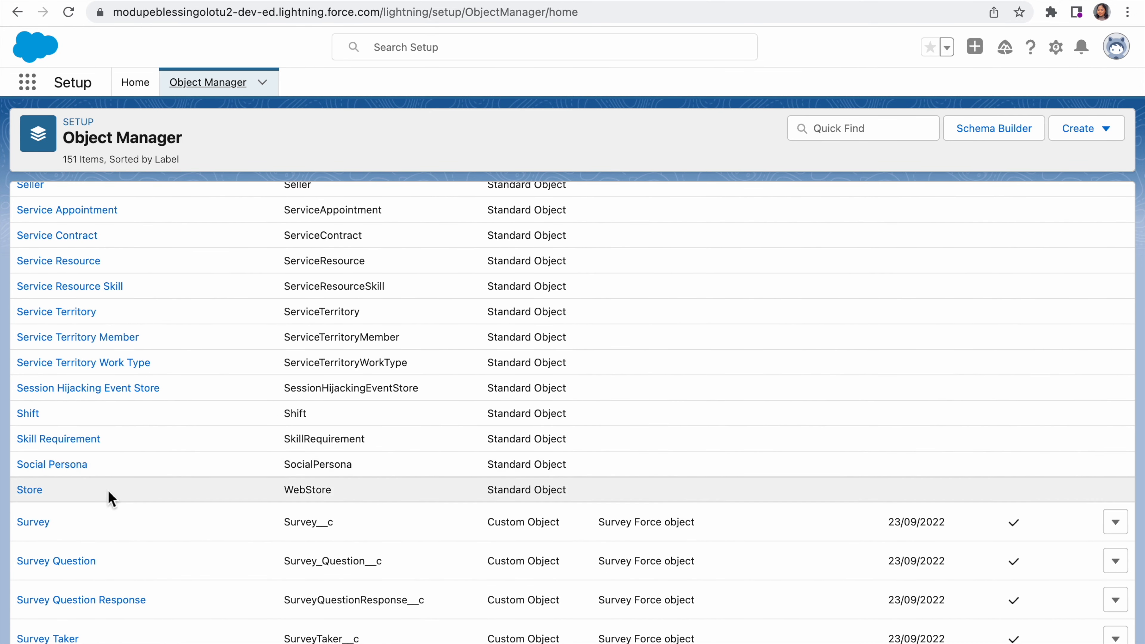
pyautogui.click(35, 524)
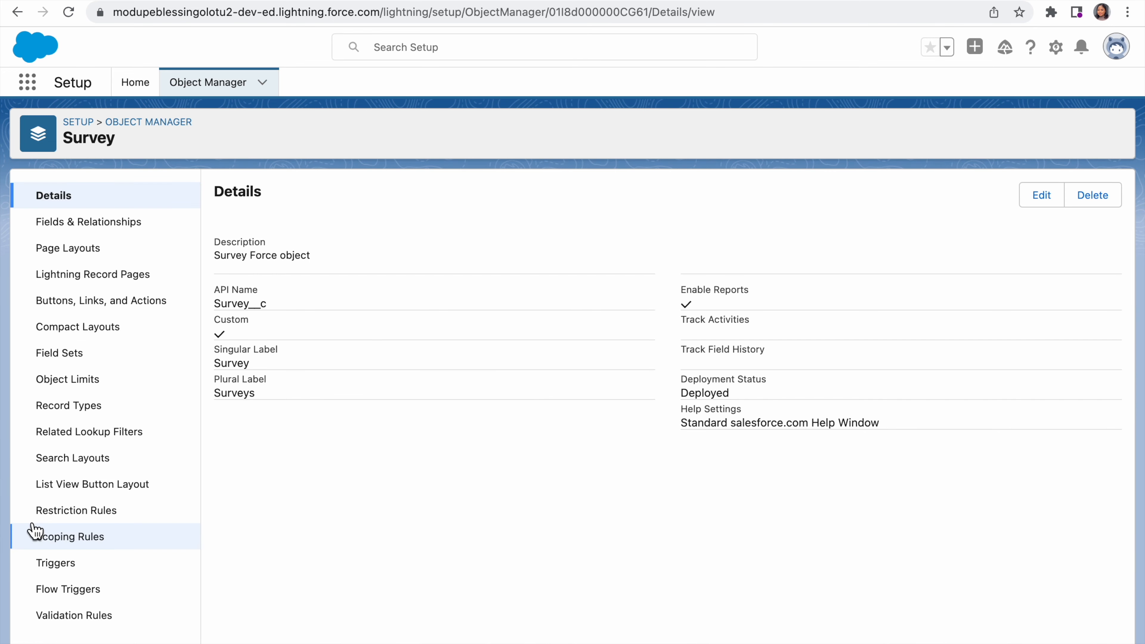
# Step: Examine the Survey object's fields and relationships, including their field names and data types
pyautogui.click(82, 224)
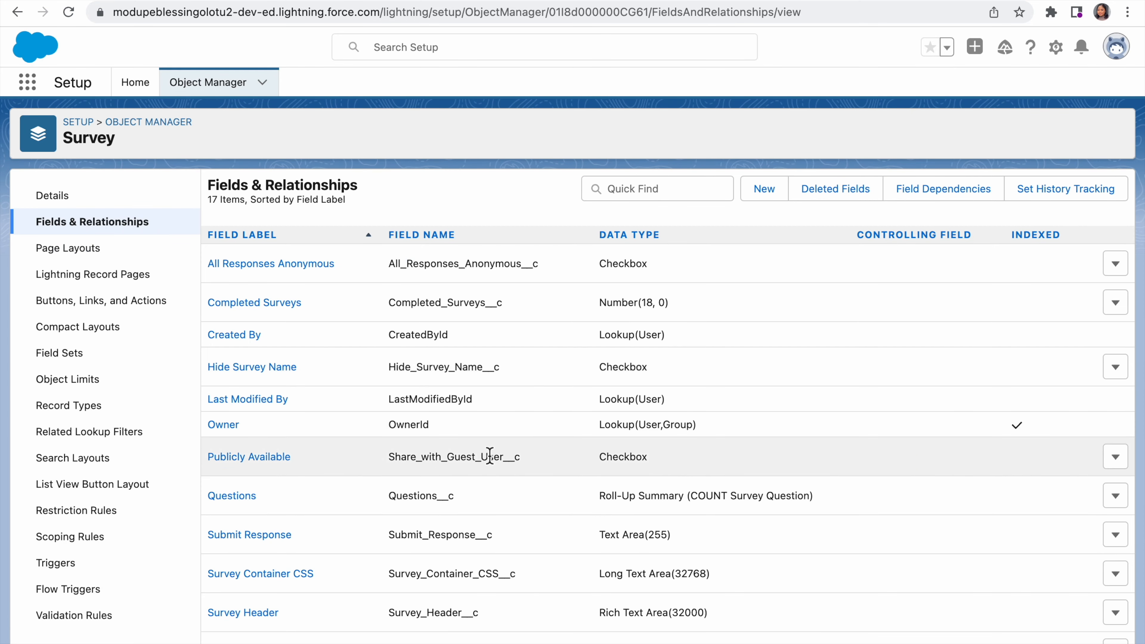
pyautogui.scroll(-4, 497, 462)
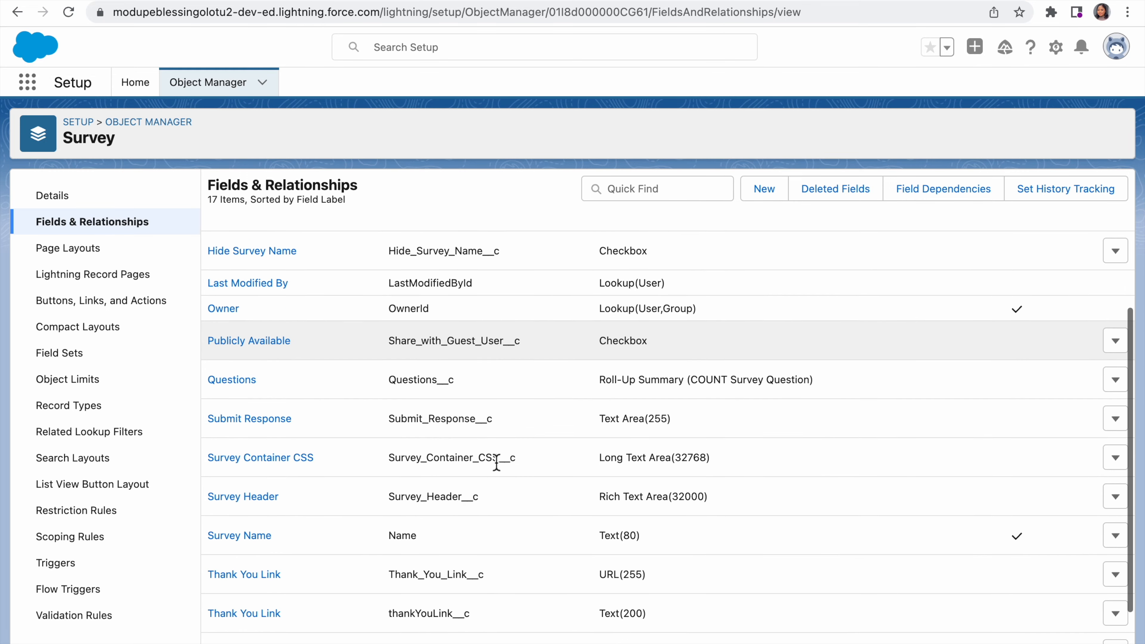
pyautogui.scroll(-2, 497, 462)
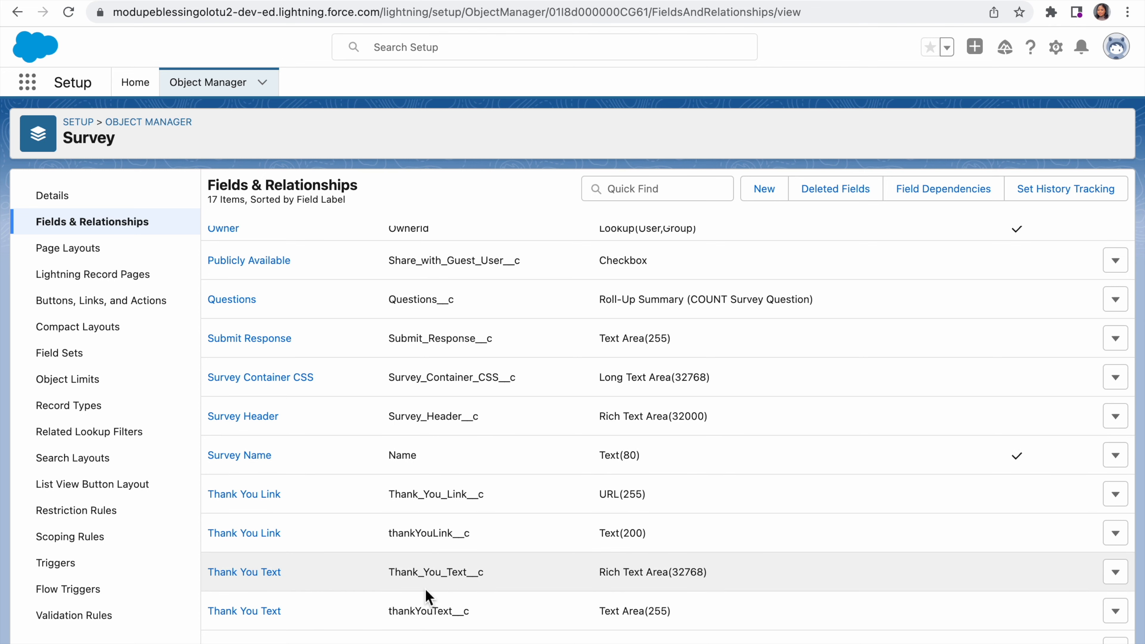
pyautogui.scroll(3, 426, 591)
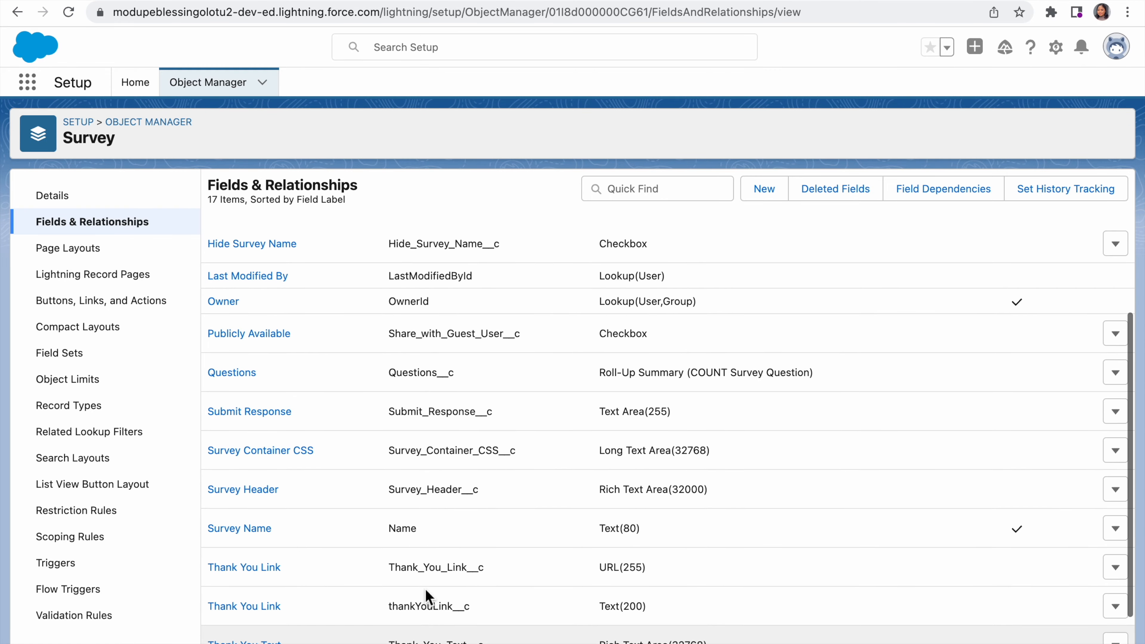
pyautogui.scroll(1, 426, 589)
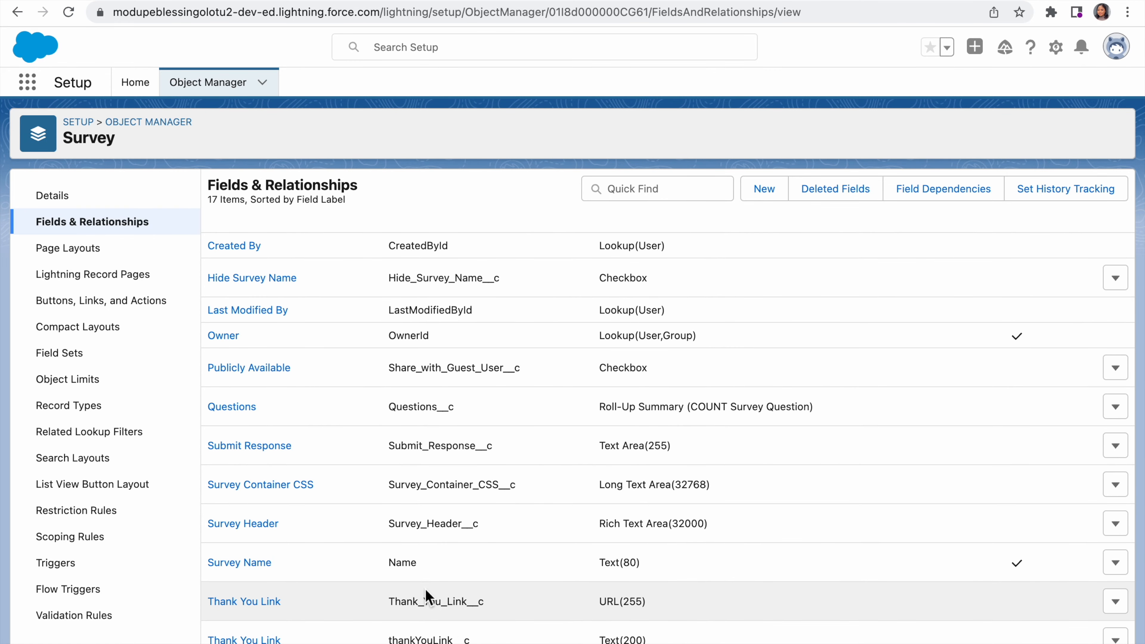
pyautogui.scroll(2, 425, 589)
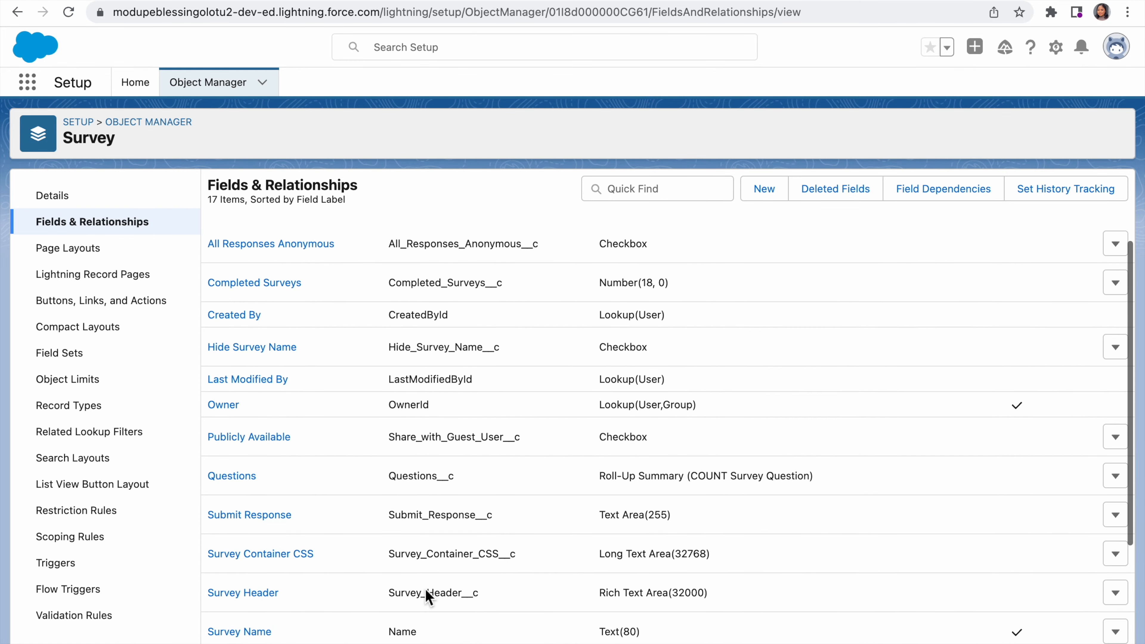
pyautogui.scroll(1, 428, 595)
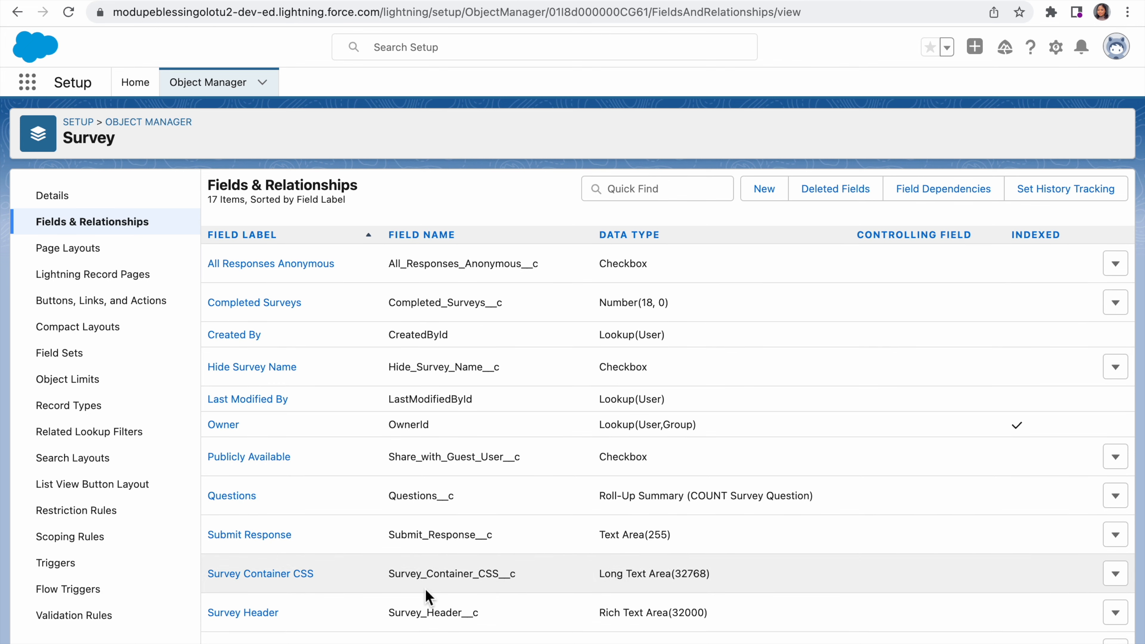
pyautogui.scroll(-5, 425, 589)
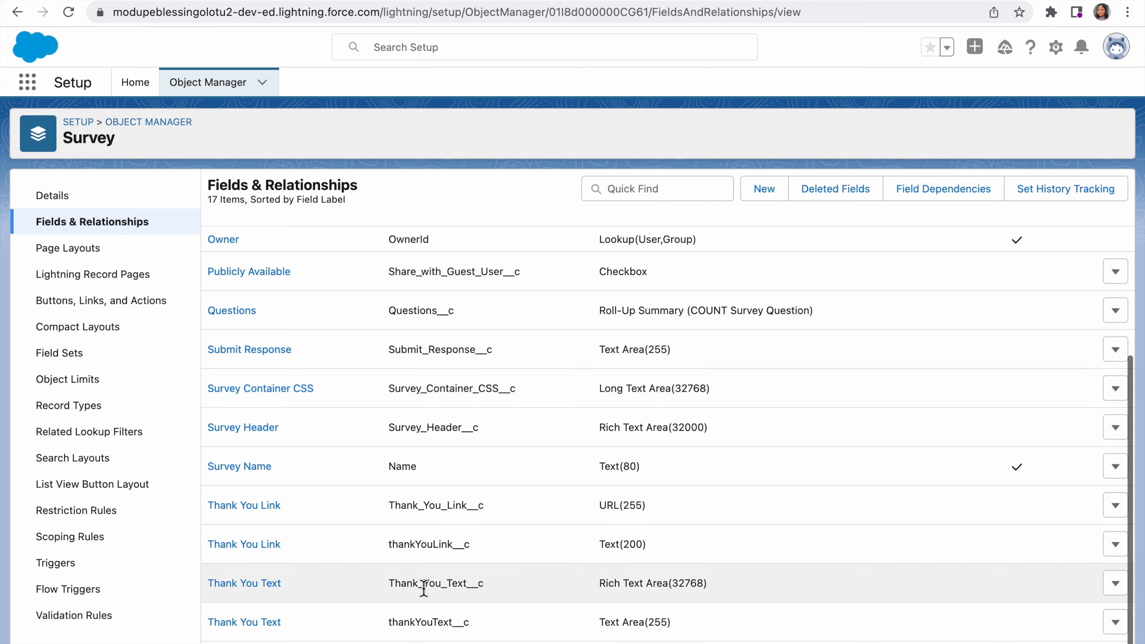
pyautogui.scroll(4, 425, 589)
pyautogui.scroll(2, 426, 590)
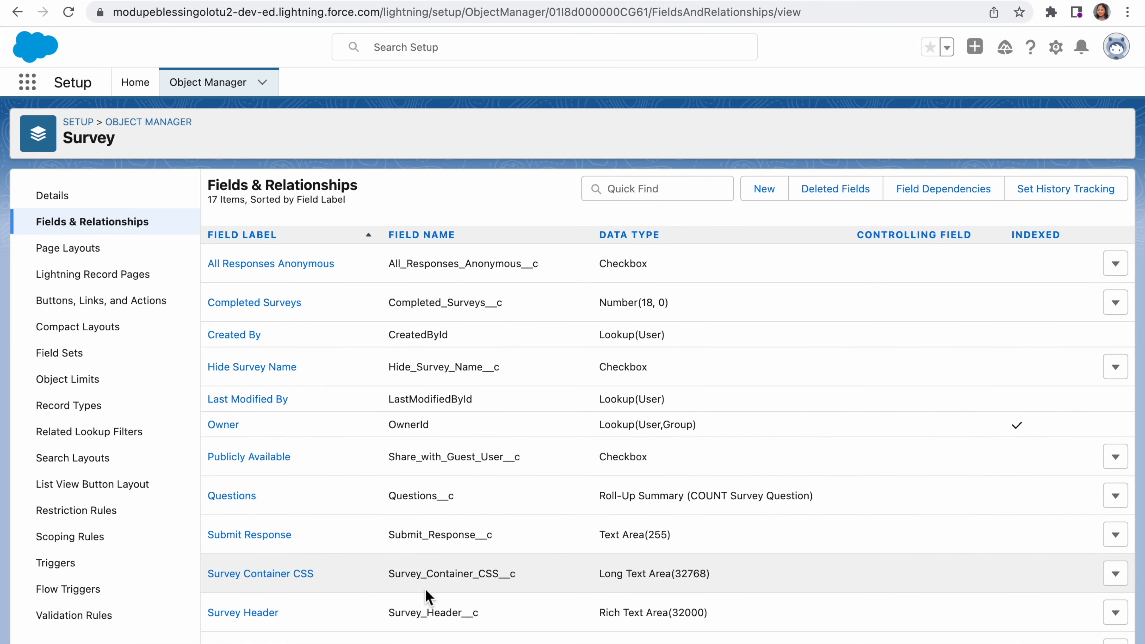
# Step: Start a new master-detail relationship field on the Survey object with Account as the related object
pyautogui.click(776, 194)
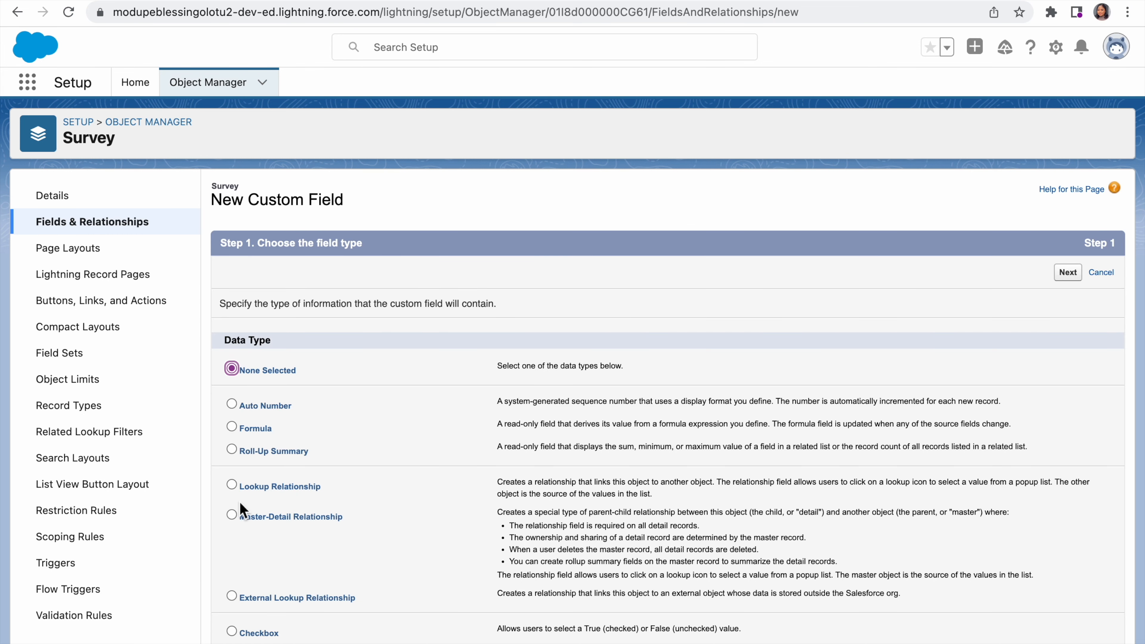
pyautogui.click(231, 514)
pyautogui.click(1068, 281)
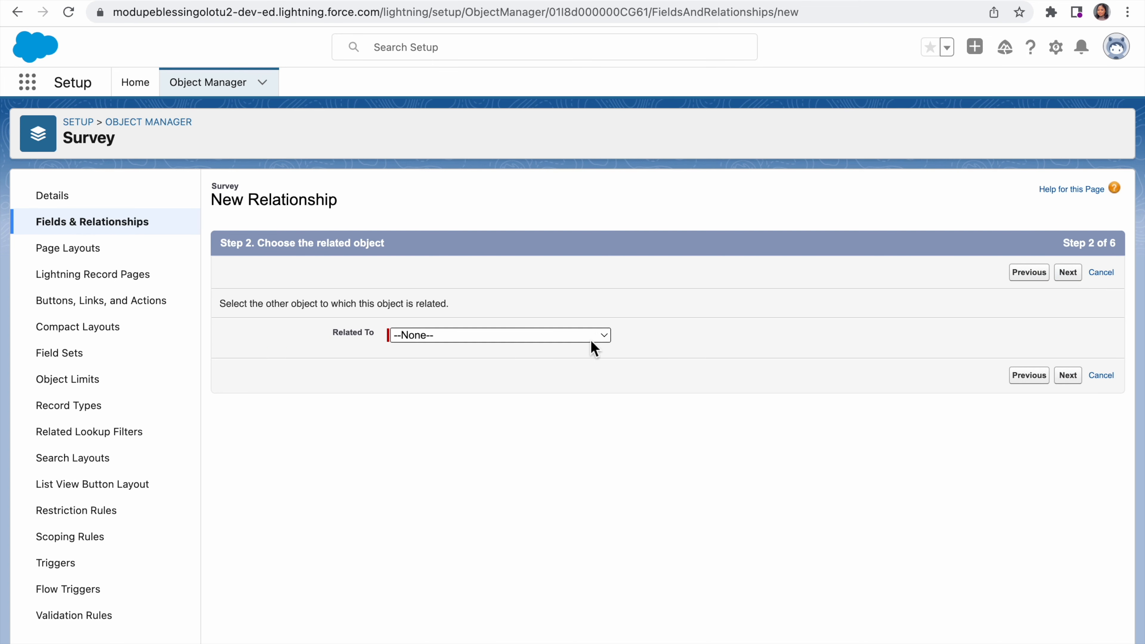
pyautogui.click(598, 337)
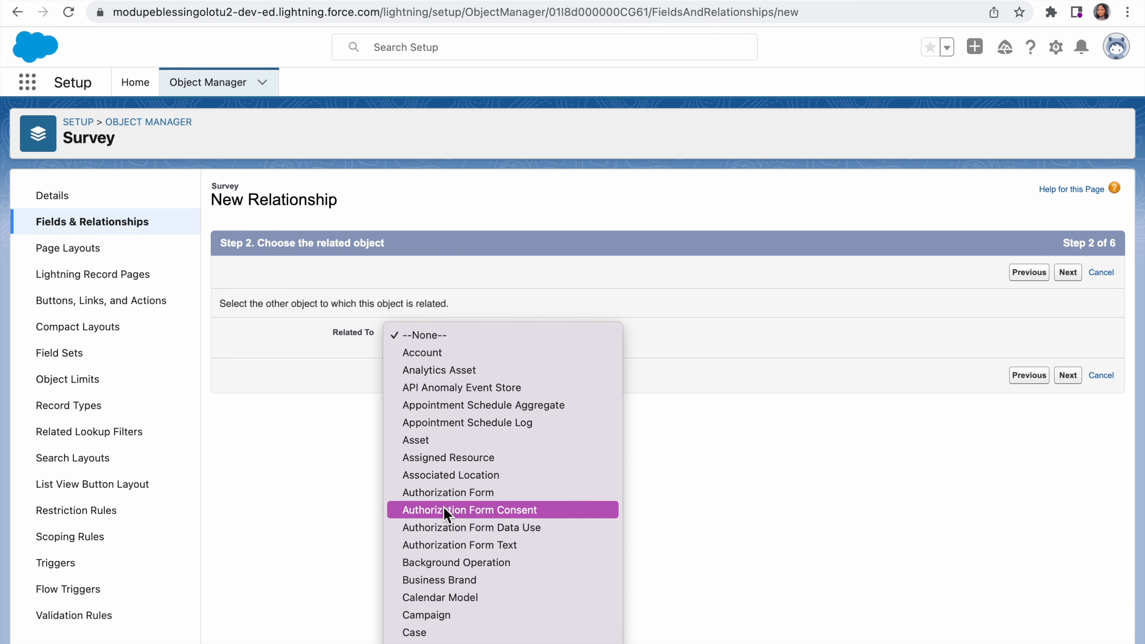
pyautogui.click(479, 356)
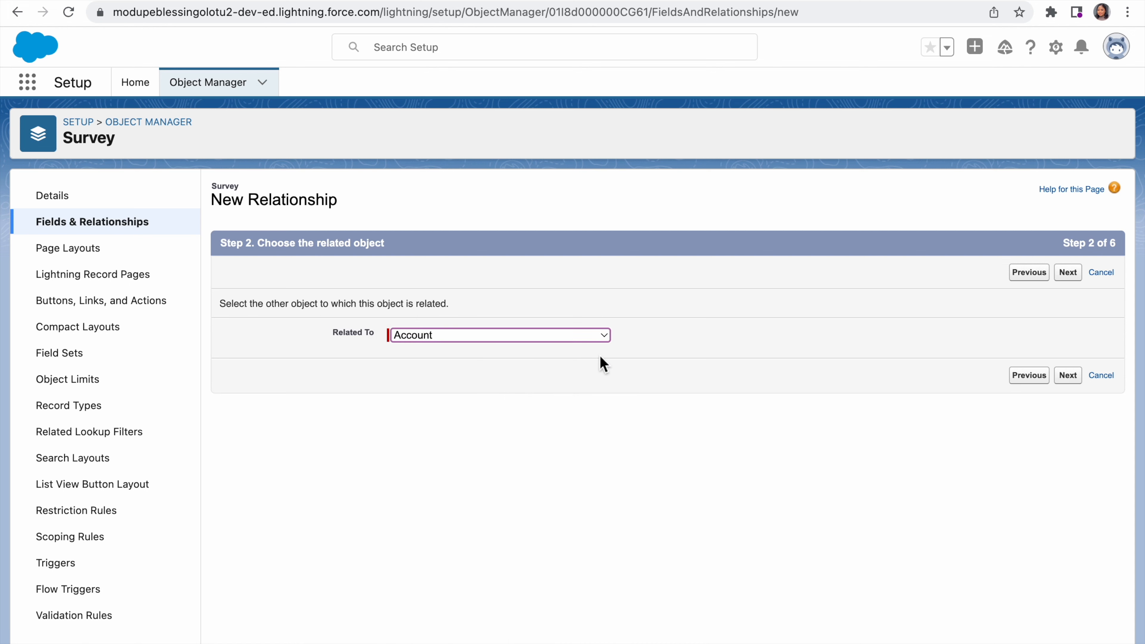
pyautogui.click(1068, 376)
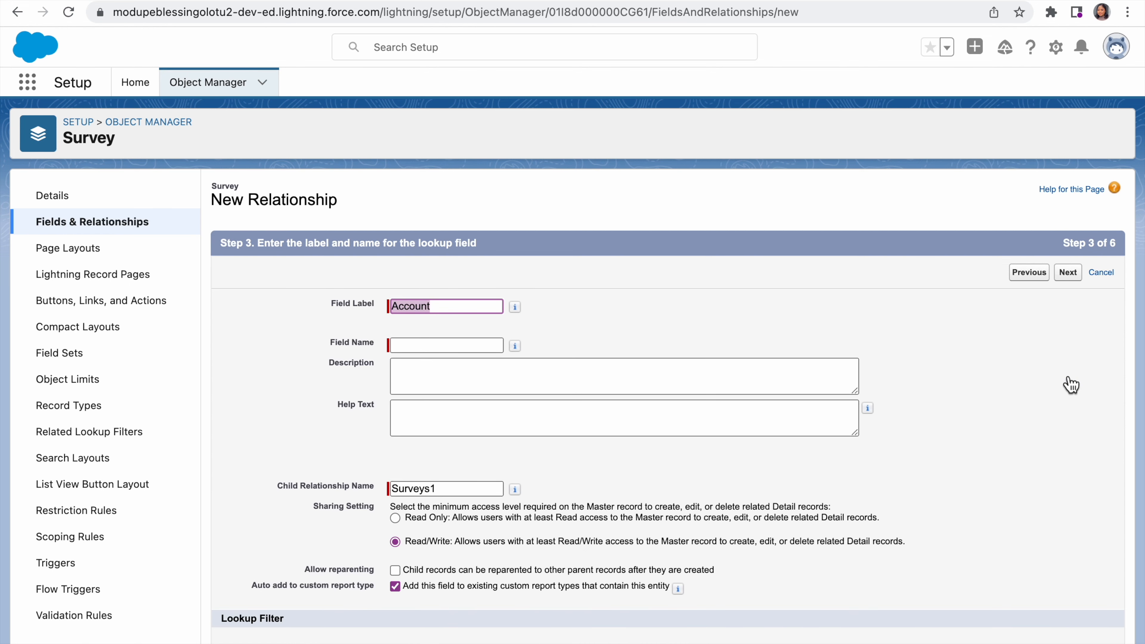
# Step: Set the master-detail field's name to Account and its description to "This is to help get the CSAT of different account owners"
pyautogui.click(462, 349)
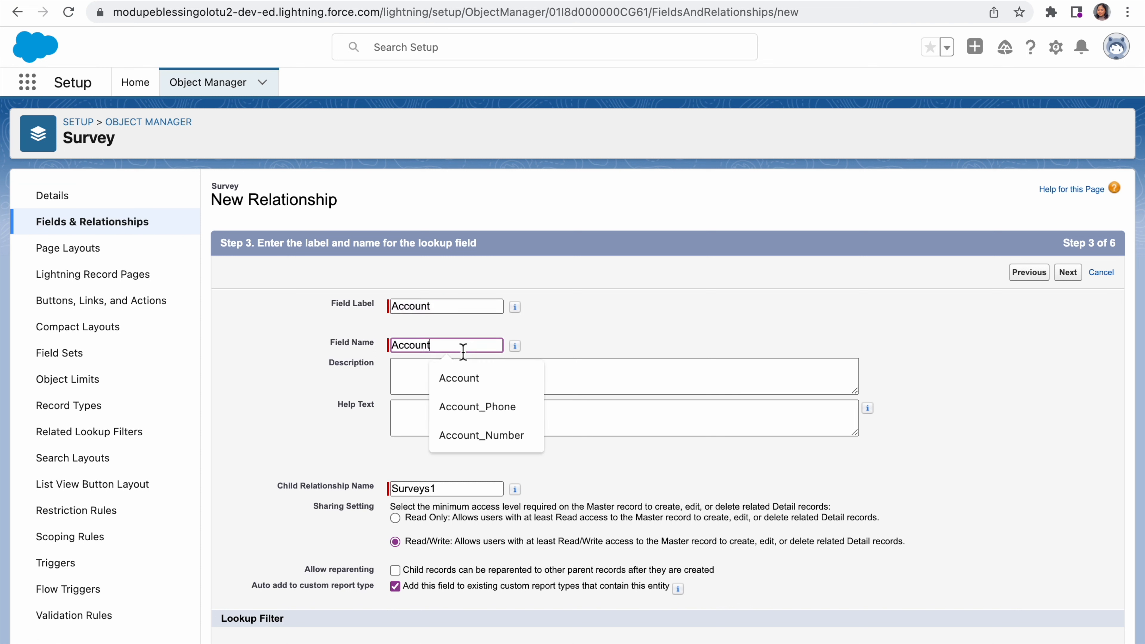
pyautogui.click(635, 378)
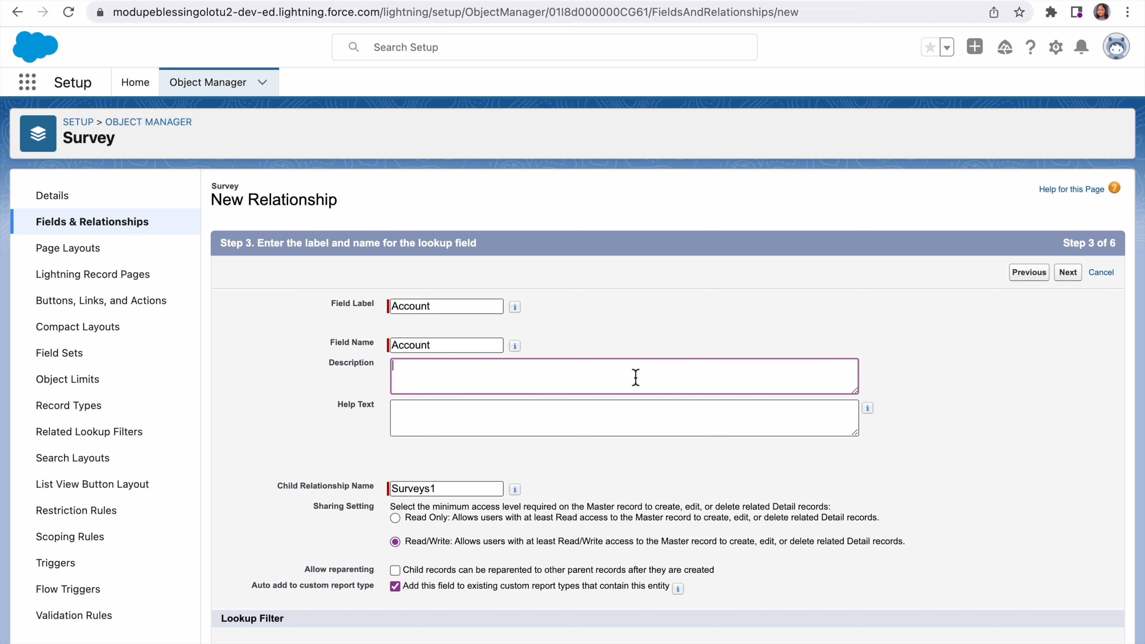
pyautogui.write('This is to help get the CSAT of different ac')
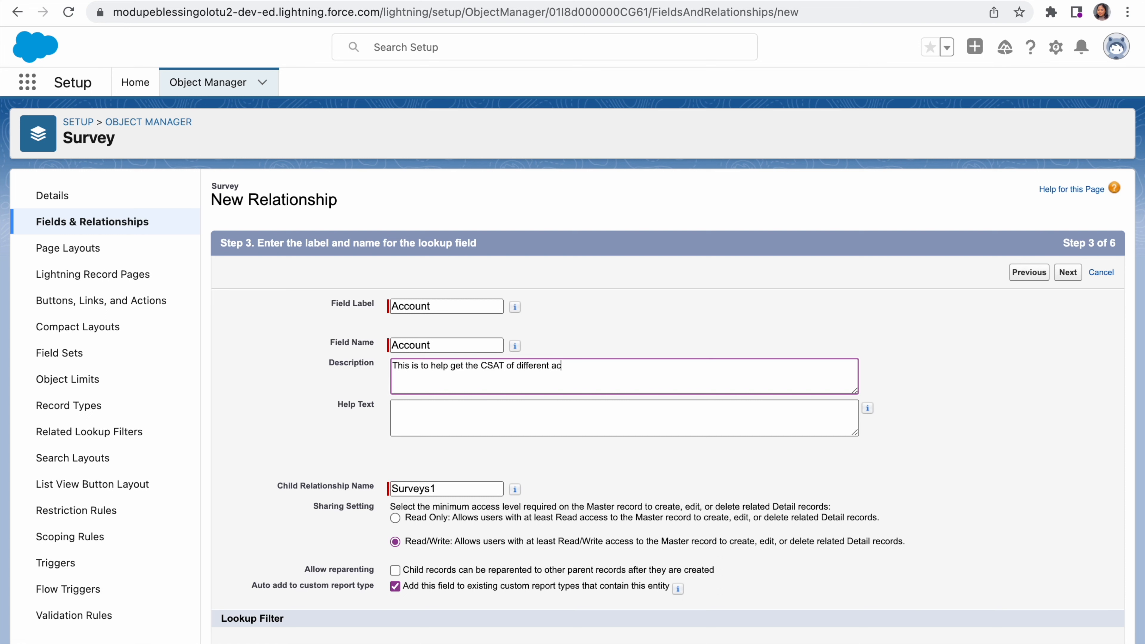
pyautogui.write('nt owners')
pyautogui.scroll(-3, 560, 471)
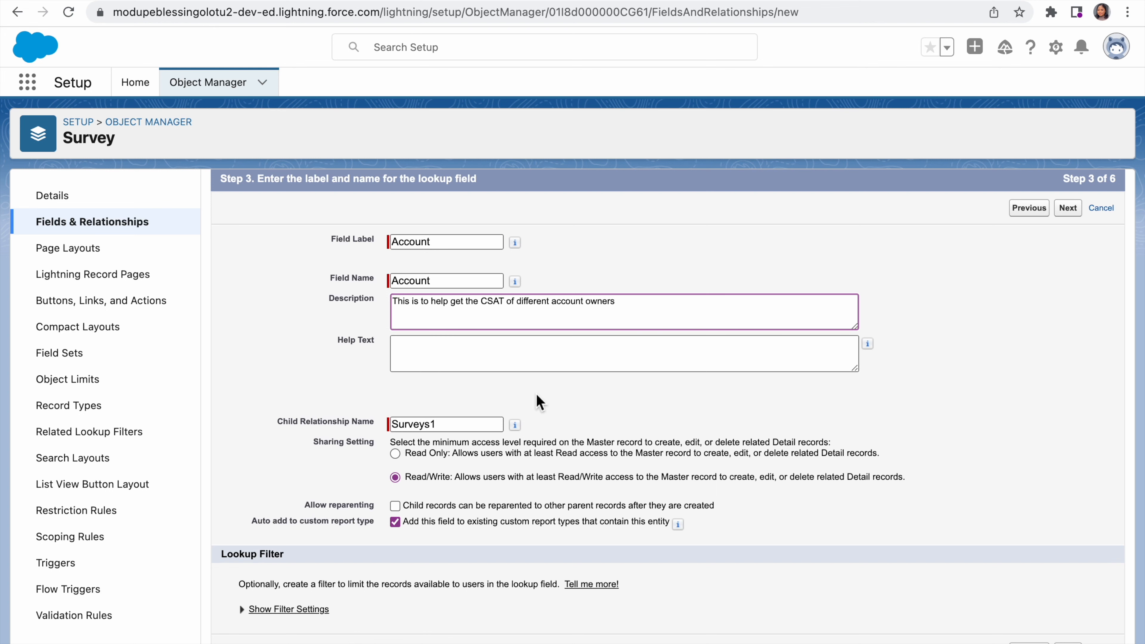
pyautogui.click(1069, 643)
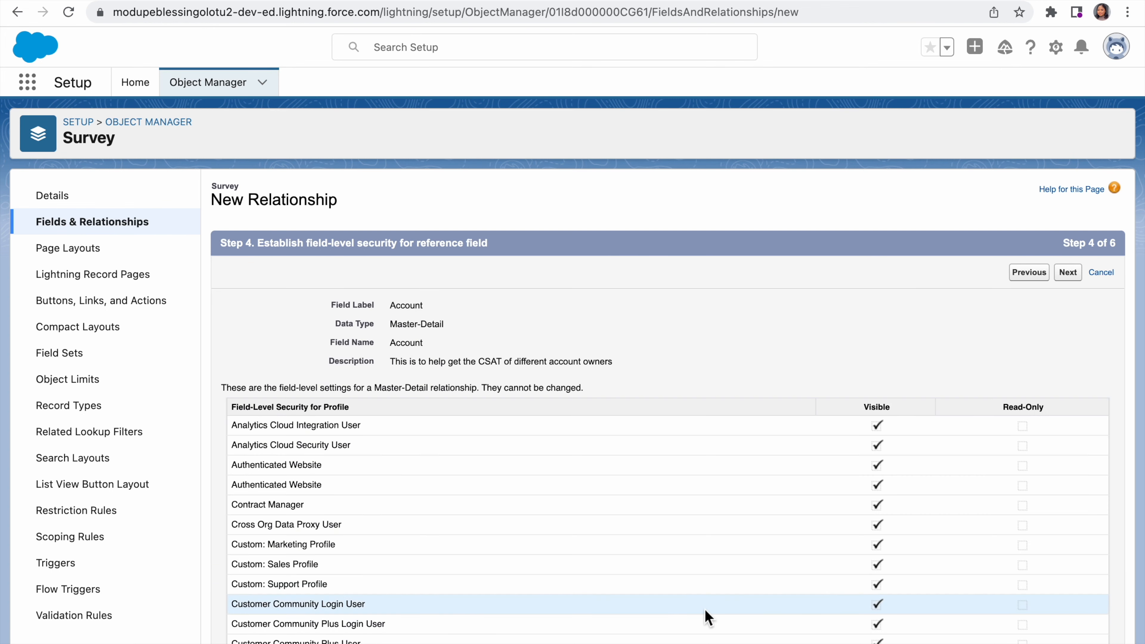
# Step: Accept the default field-level security, page layout and Surveys related lists, save the Account field and begin another new field
pyautogui.scroll(-5, 705, 615)
pyautogui.scroll(5, 706, 615)
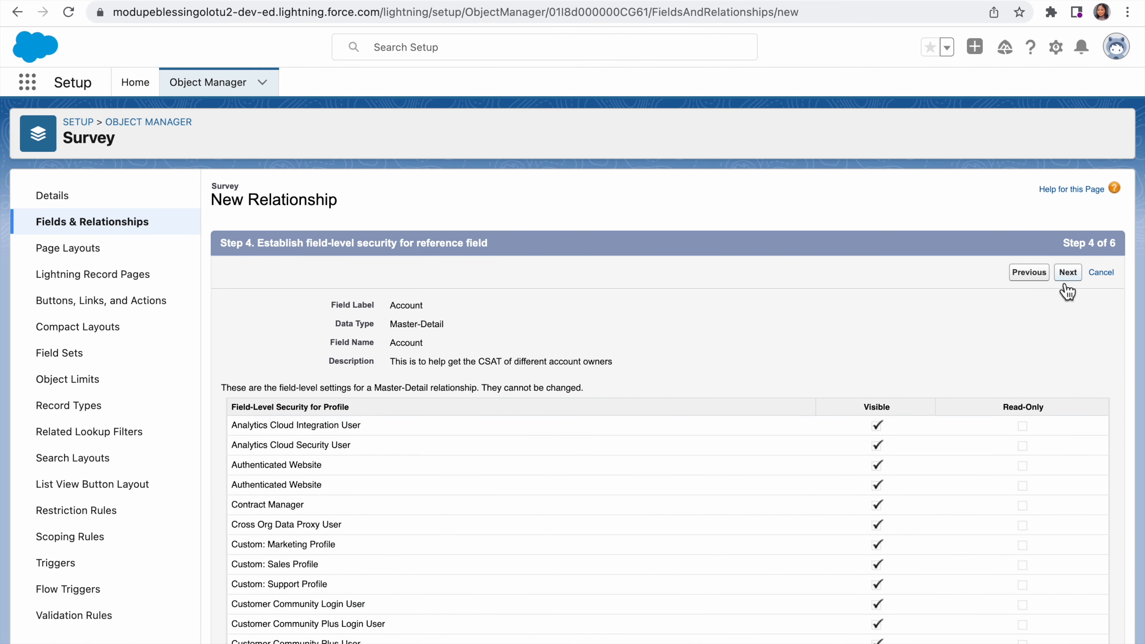
pyautogui.click(1068, 272)
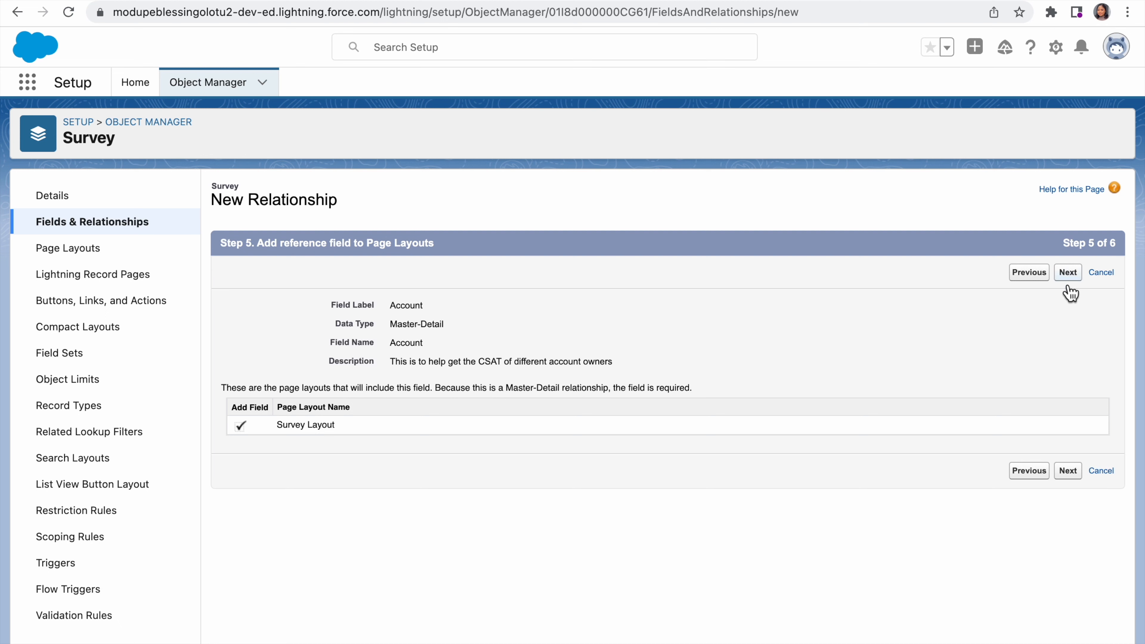
pyautogui.click(1076, 476)
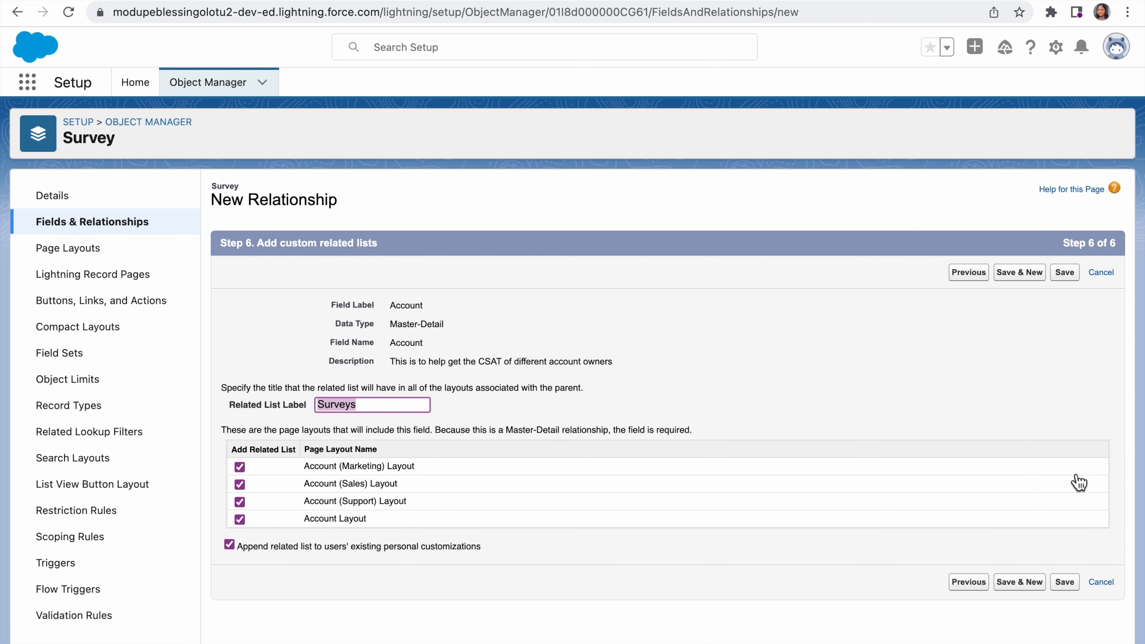
pyautogui.click(1030, 276)
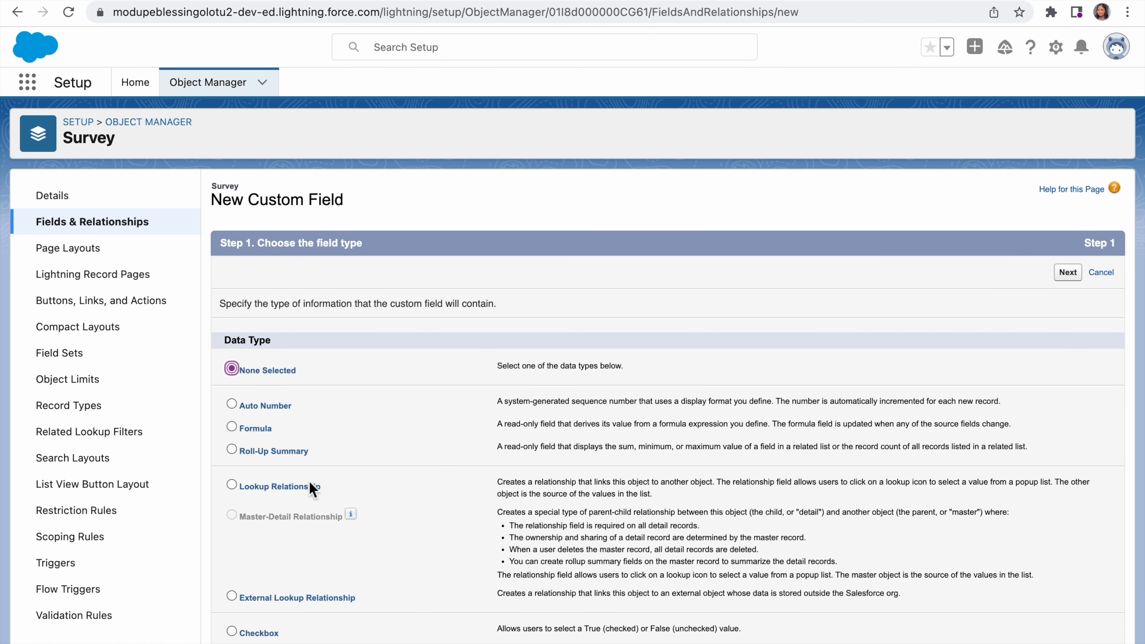
# Step: Define a lookup relationship field on the Survey object related to Contact, with Contact as the field name
pyautogui.click(232, 485)
pyautogui.click(1069, 274)
pyautogui.click(605, 335)
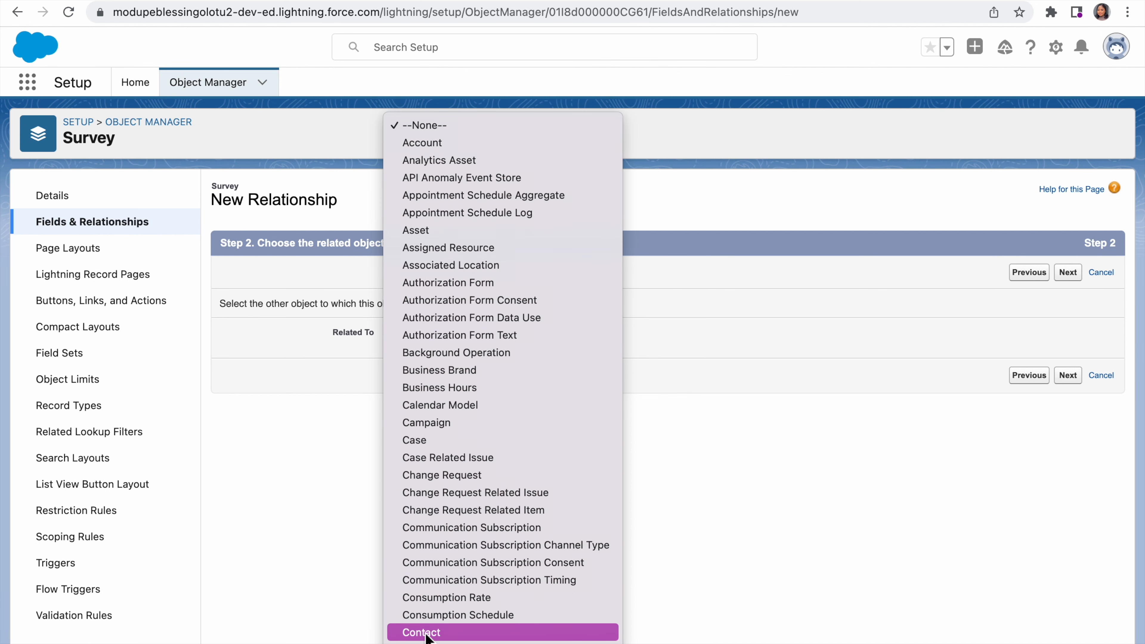
pyautogui.click(436, 580)
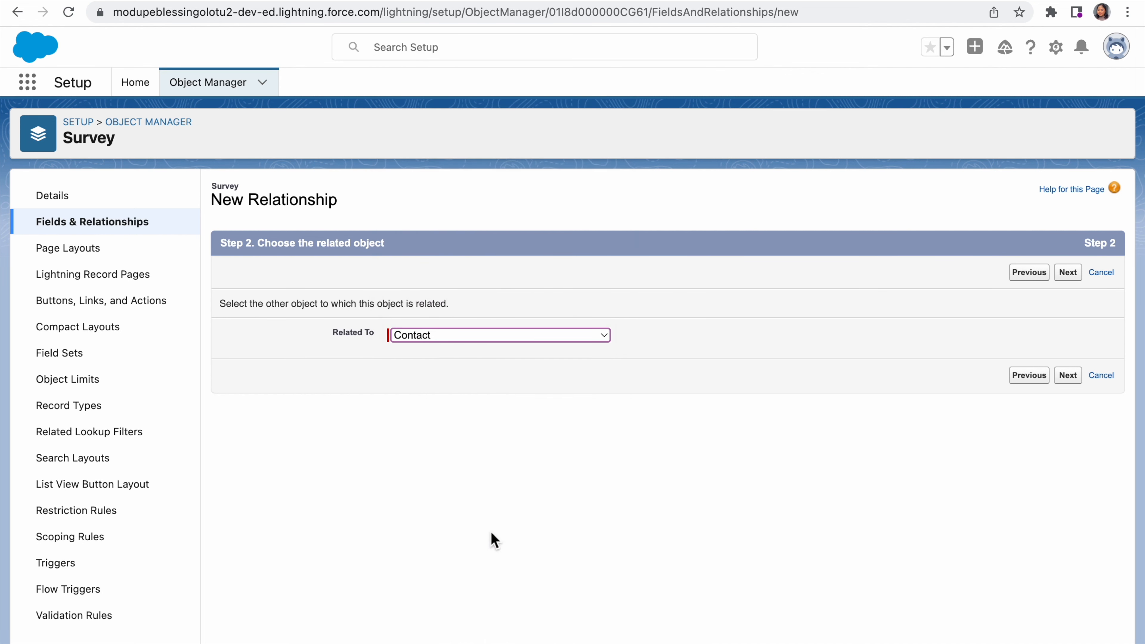
pyautogui.click(1059, 381)
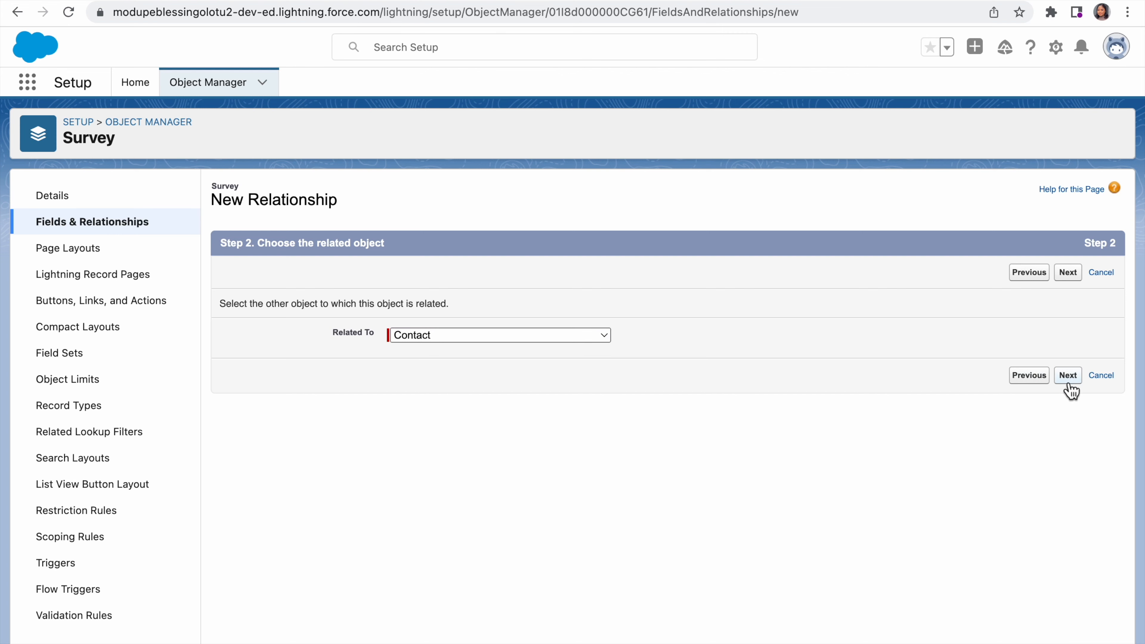
pyautogui.click(482, 348)
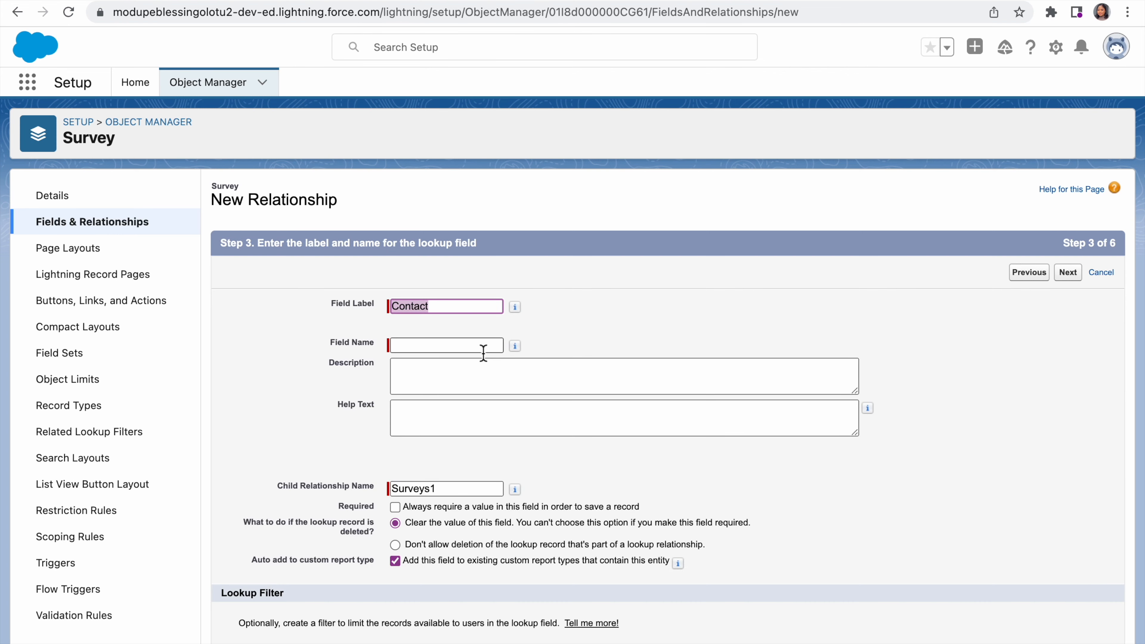
pyautogui.click(522, 380)
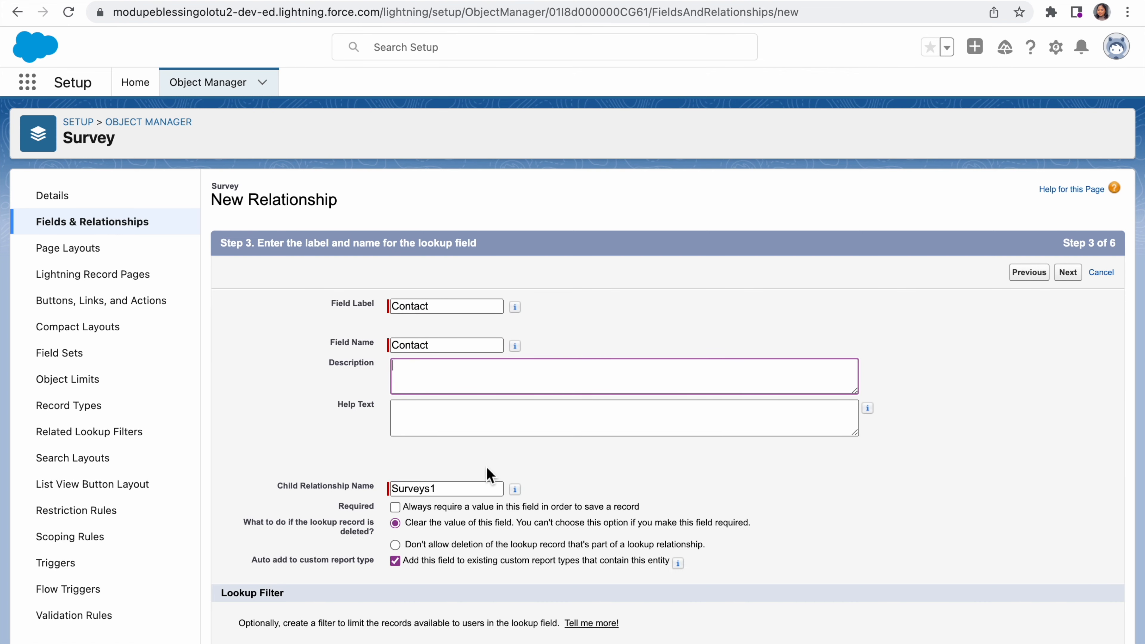
pyautogui.scroll(-1, 489, 473)
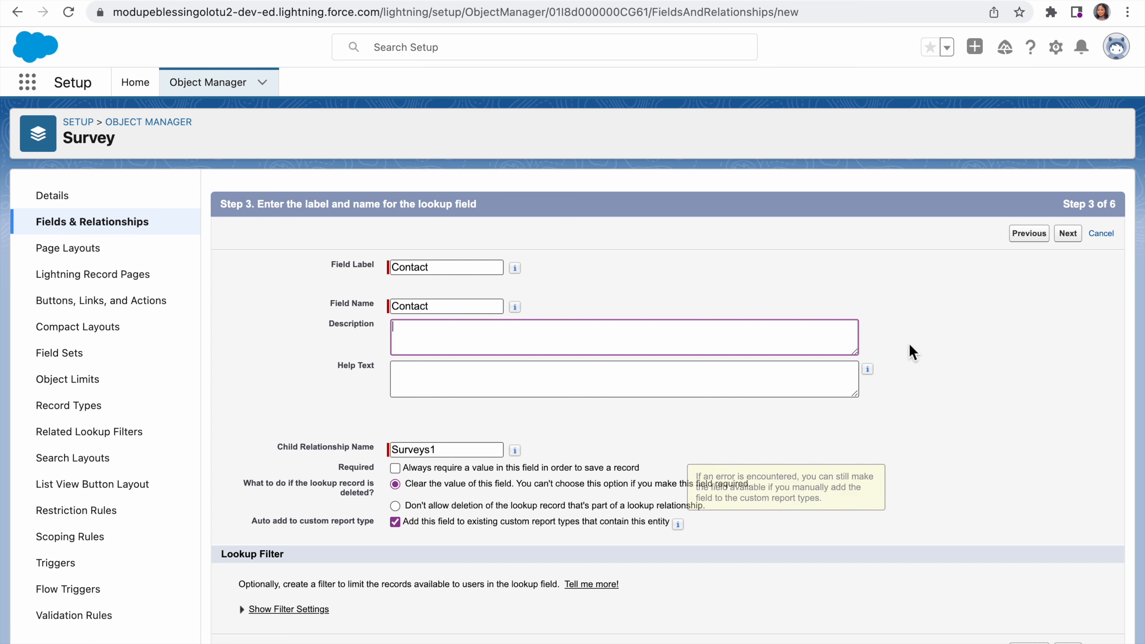
pyautogui.click(1069, 239)
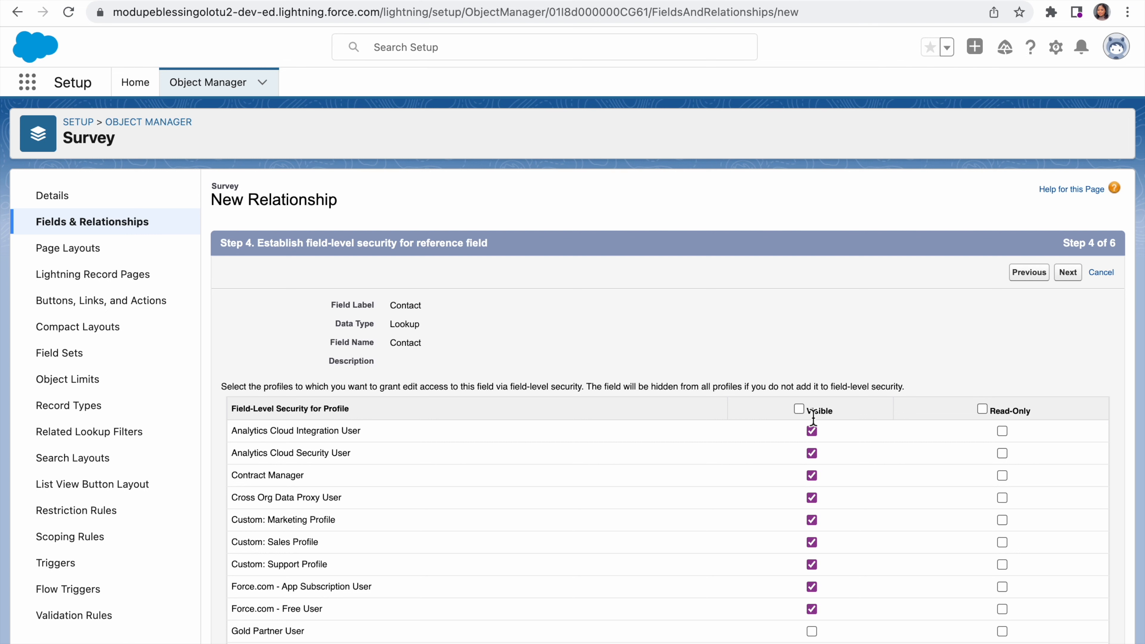
# Step: Make the Contact field visible to all profiles and save it with the default page layouts and Surveys related lists
pyautogui.click(799, 410)
pyautogui.click(1068, 273)
pyautogui.click(1075, 274)
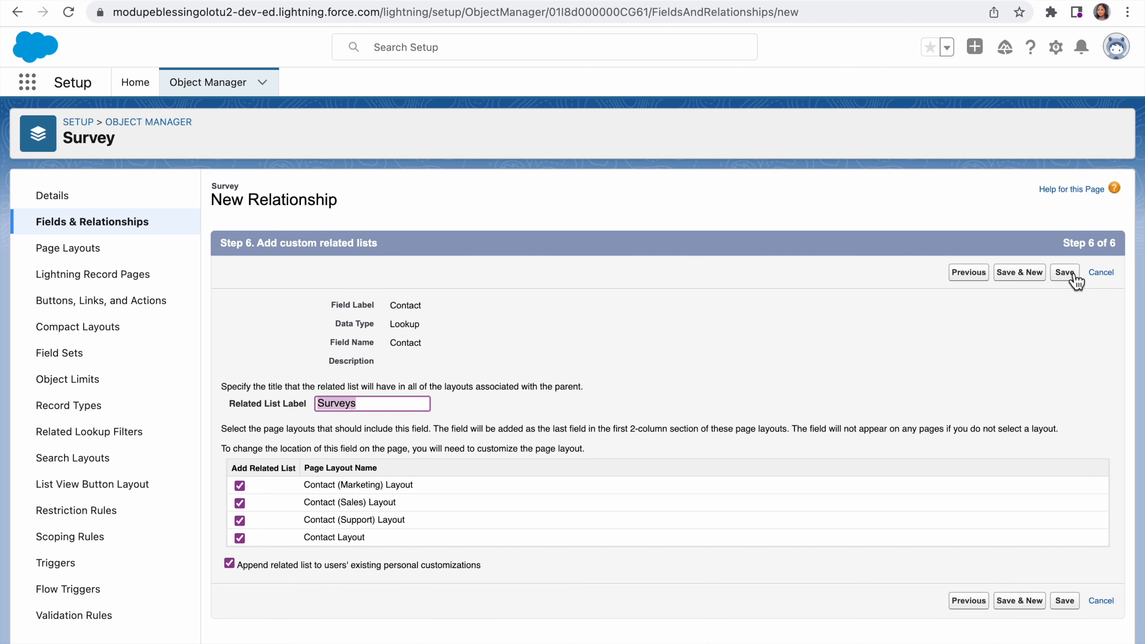
pyautogui.click(1074, 276)
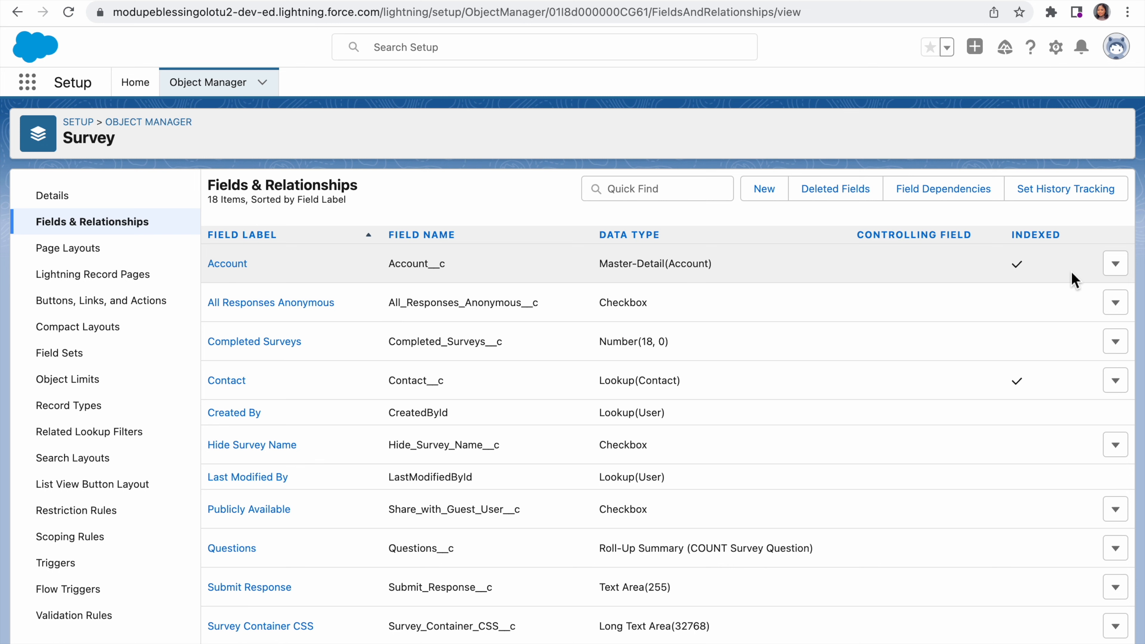
# Step: Switch to the Service app and open the Burlington Textiles Corp of America account
pyautogui.click(29, 84)
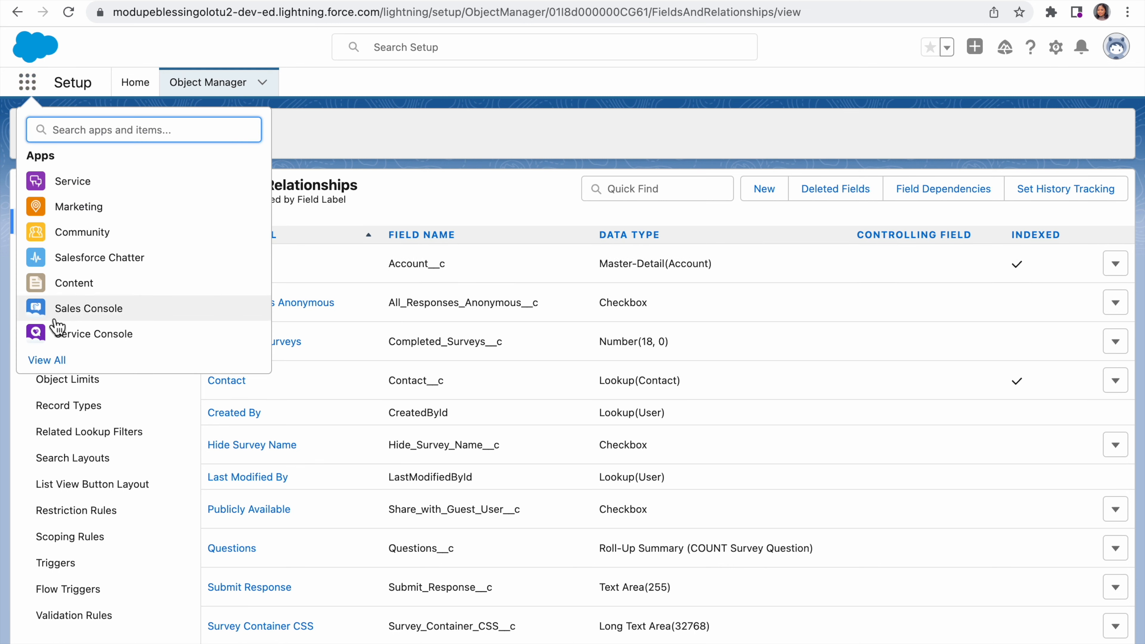
pyautogui.click(39, 363)
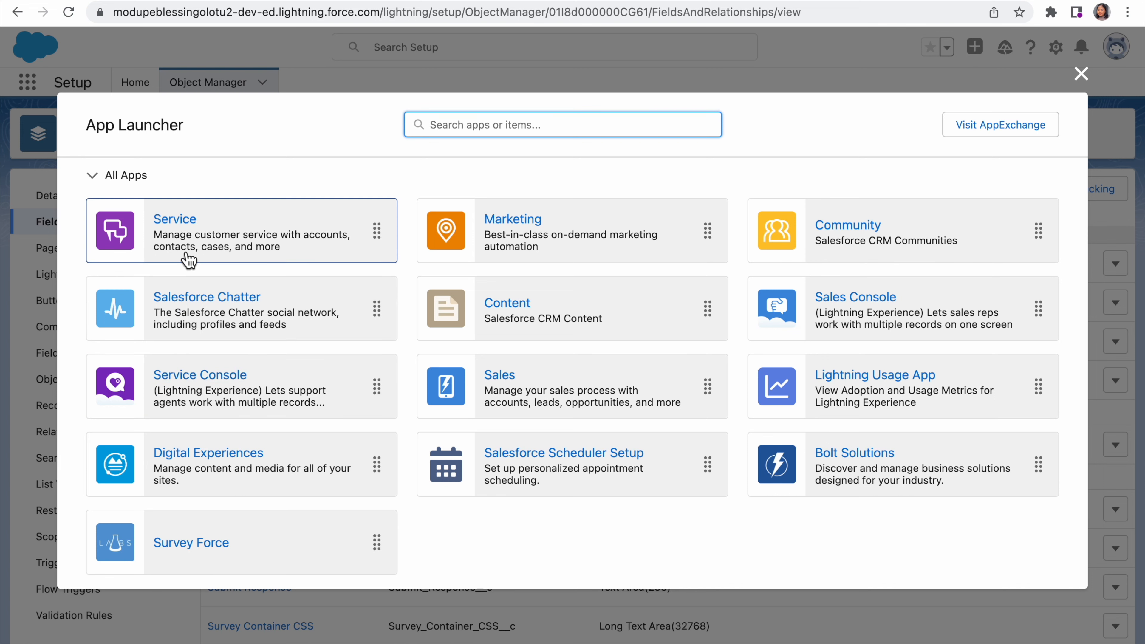
pyautogui.click(180, 222)
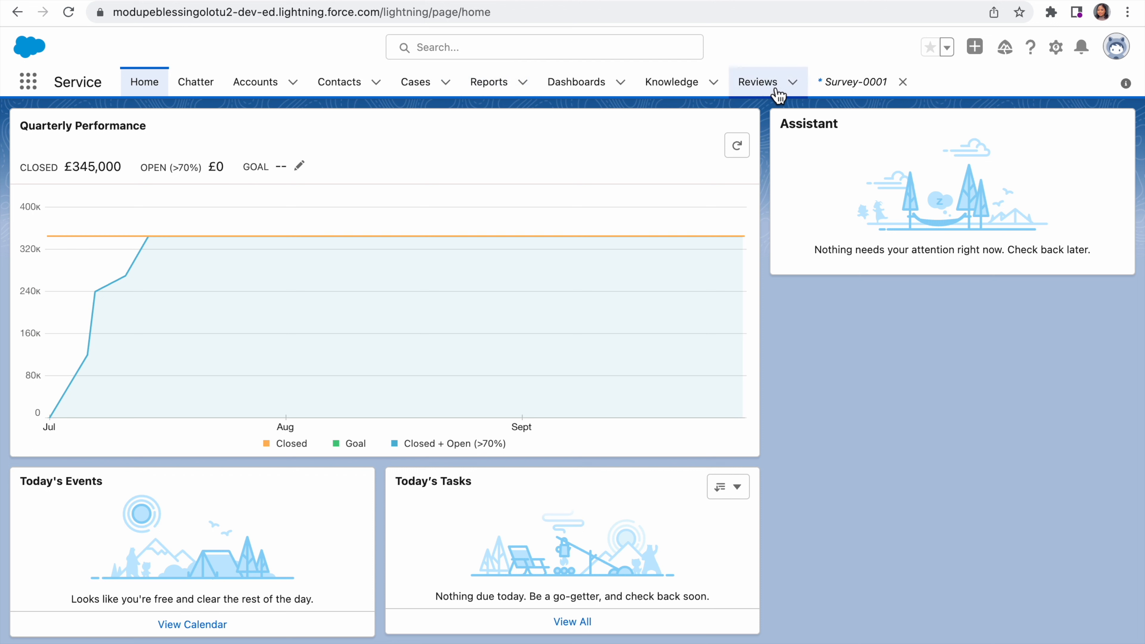
pyautogui.click(798, 84)
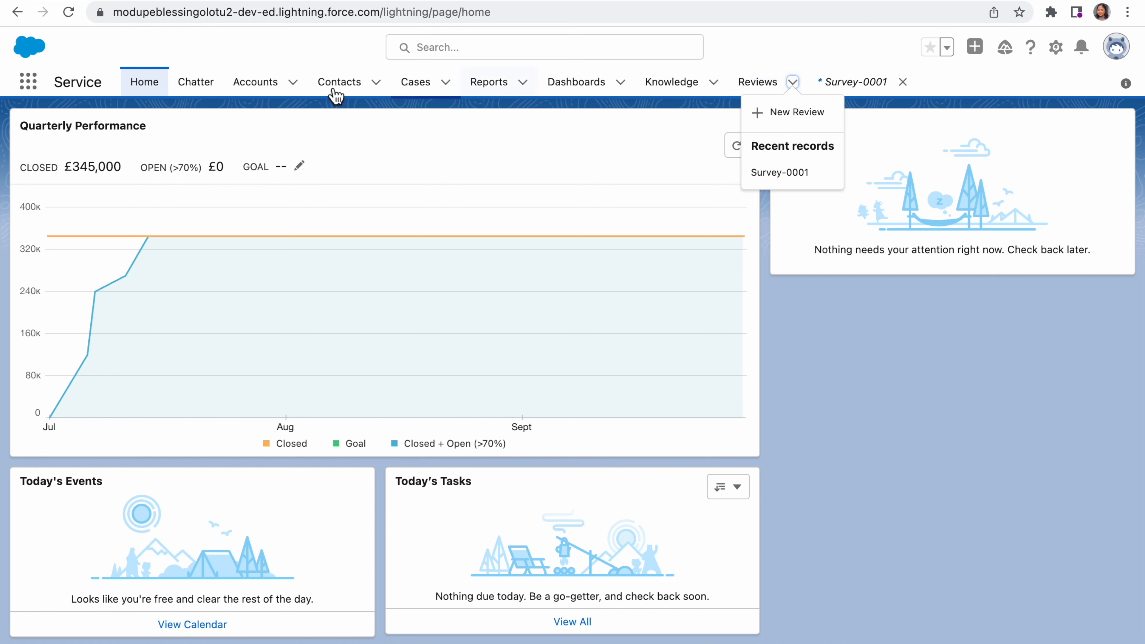
pyautogui.click(265, 92)
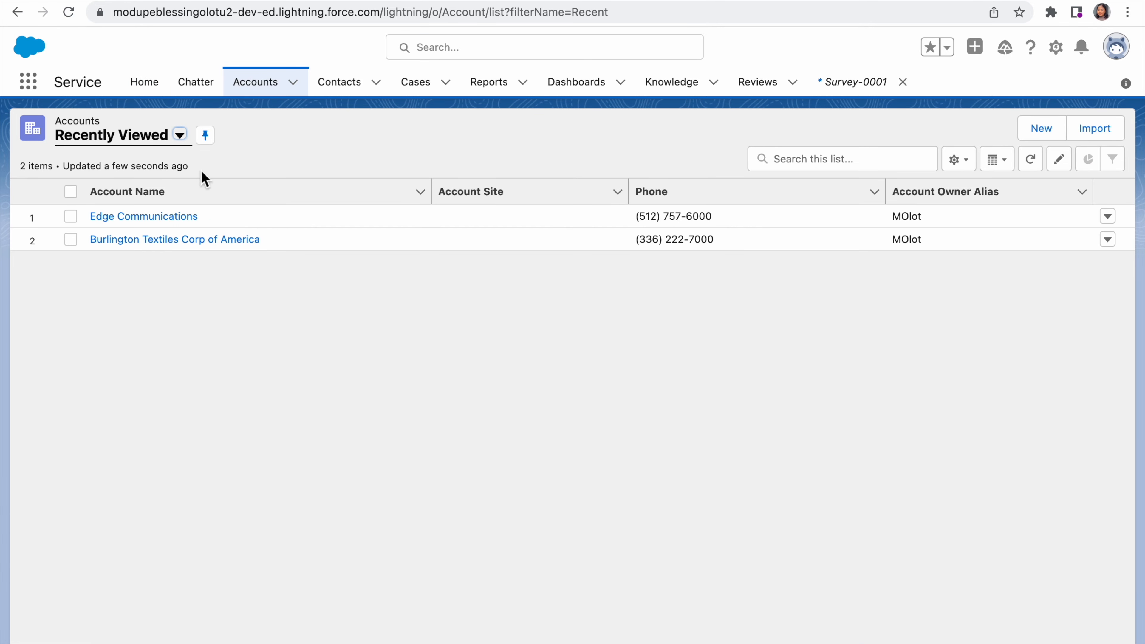
pyautogui.click(161, 239)
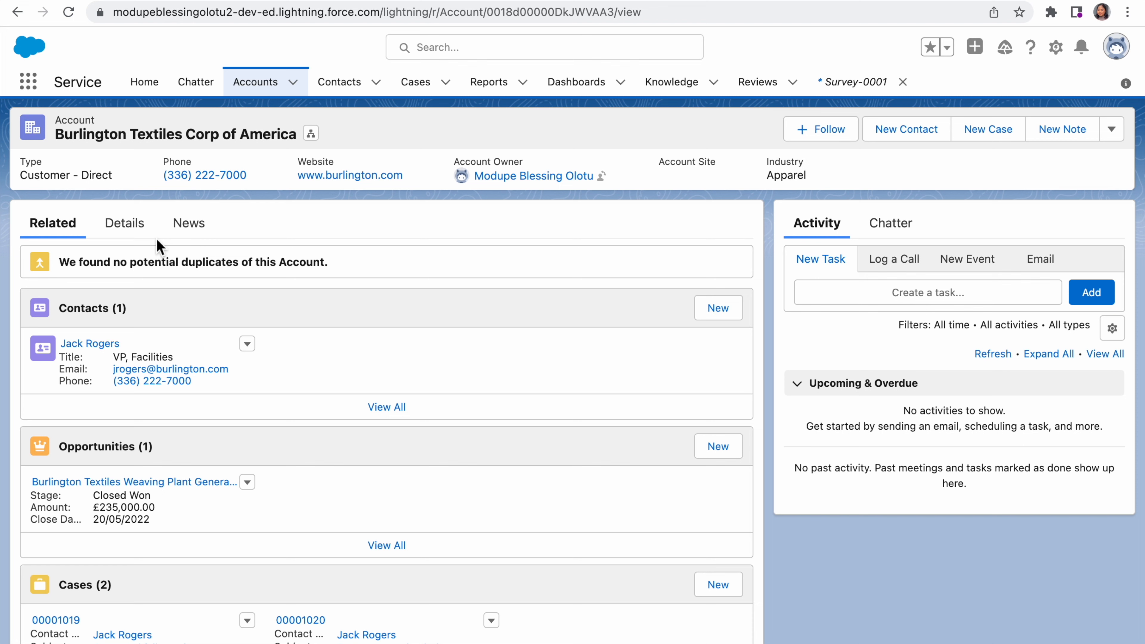
# Step: Start a new survey from the Surveys related list on the Burlington Textiles account
pyautogui.scroll(-6, 164, 404)
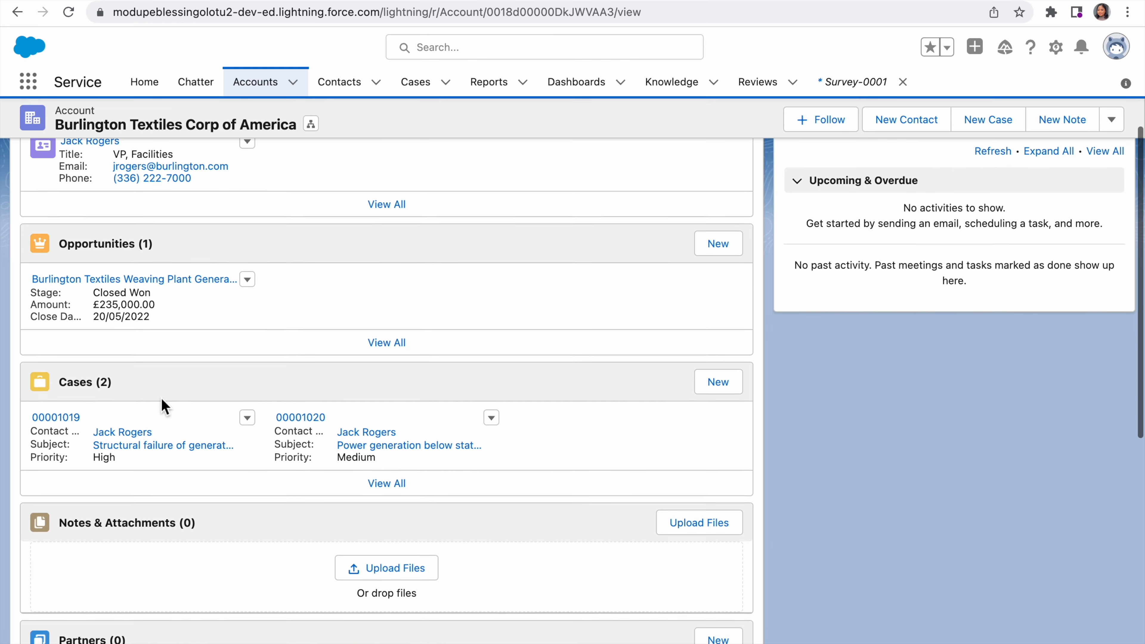
pyautogui.scroll(-1, 164, 407)
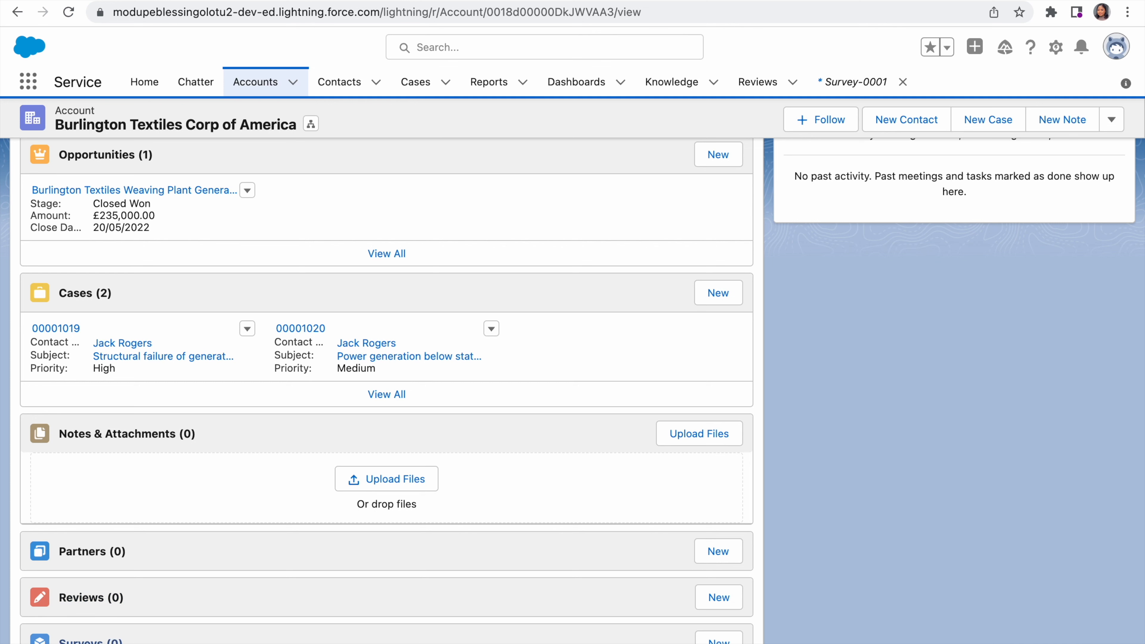
pyautogui.click(718, 639)
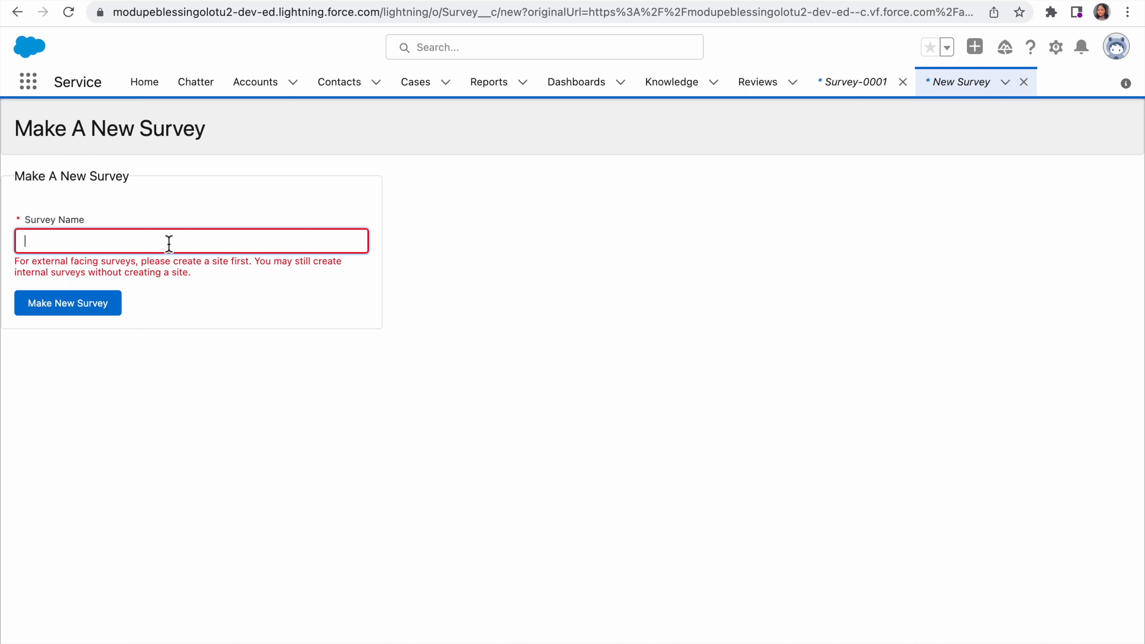
# Step: Create the new survey with the name "How was our service today?"
pyautogui.write('How was your servic')
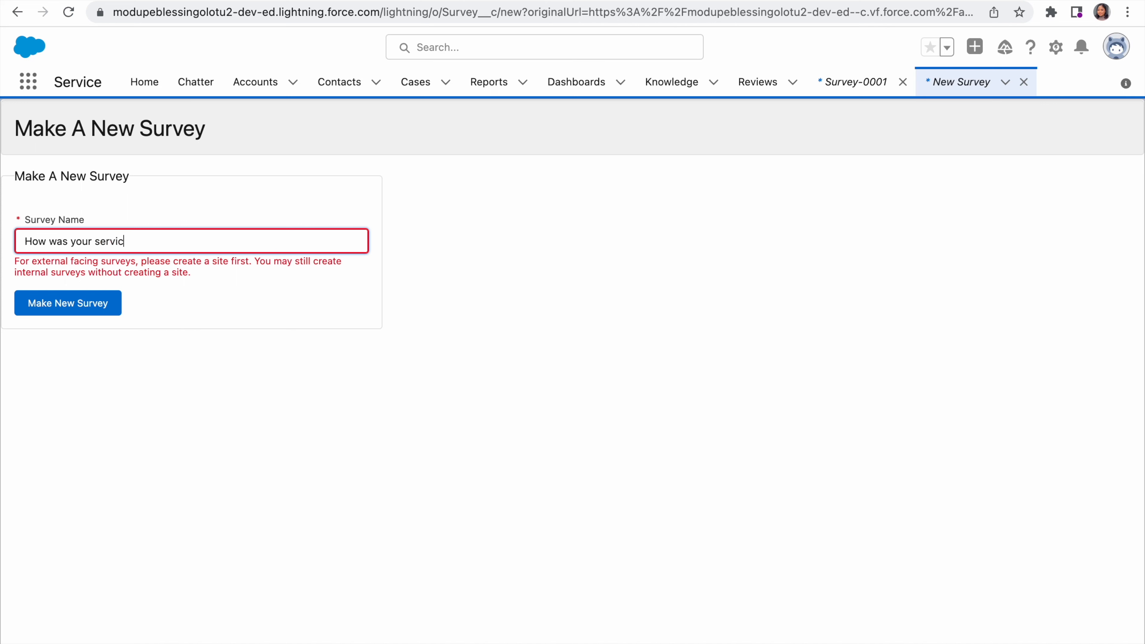
pyautogui.press('BackSpace')
pyautogui.press('BackSpace')
pyautogui.press('BackSpace')
pyautogui.press('BackSpace')
pyautogui.press('BackSpace')
pyautogui.press('BackSpace')
pyautogui.press('BackSpace')
pyautogui.press('BackSpace')
pyautogui.press('BackSpace')
pyautogui.press('BackSpace')
pyautogui.press('BackSpace')
pyautogui.write('our service today?')
pyautogui.click(72, 311)
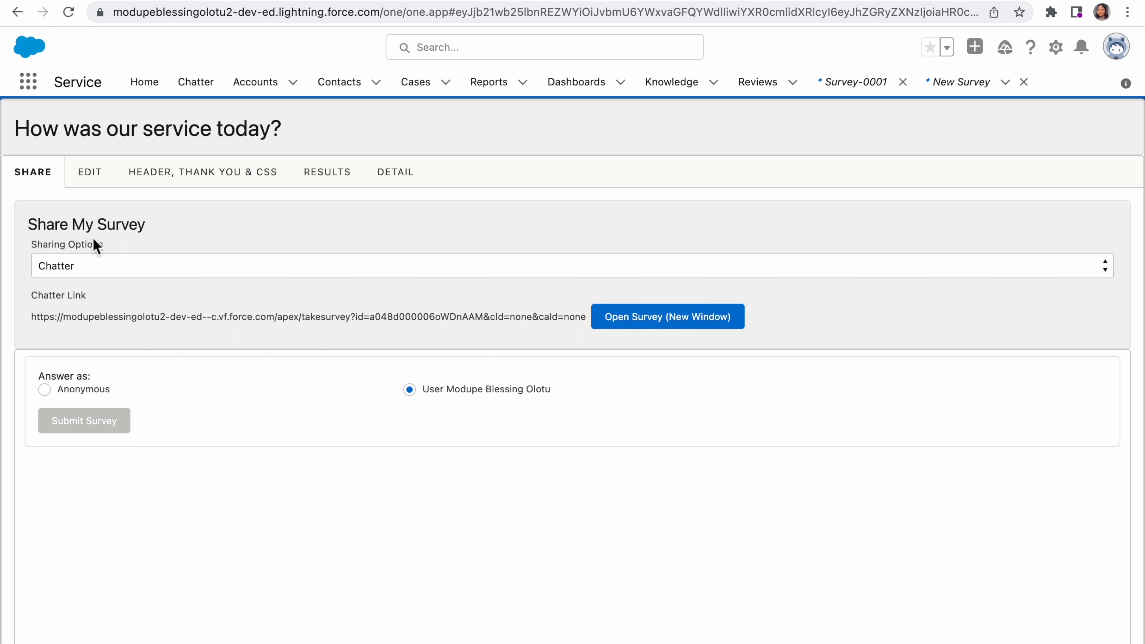
# Step: Launch the survey from its Chatter link in a new window and submit it as the signed-in user
pyautogui.click(648, 323)
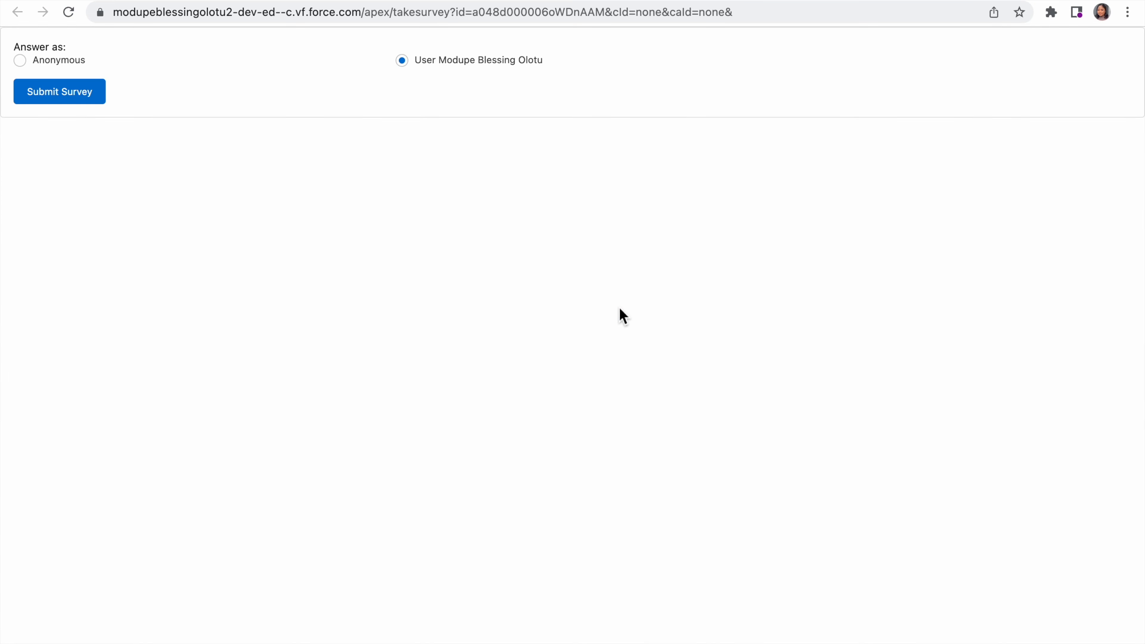
pyautogui.click(55, 95)
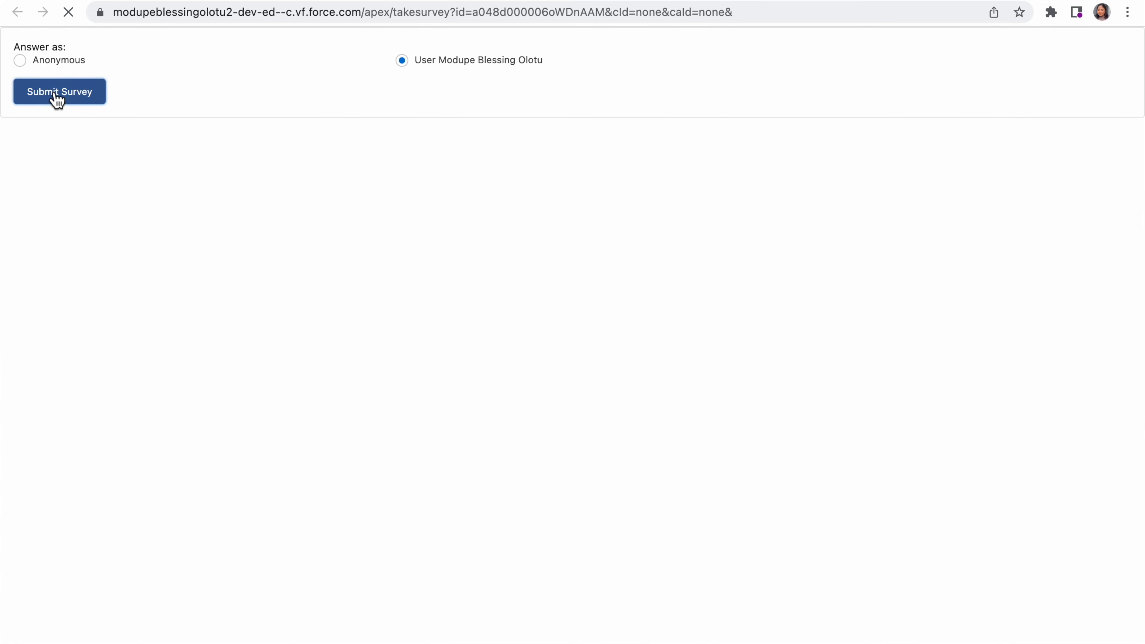